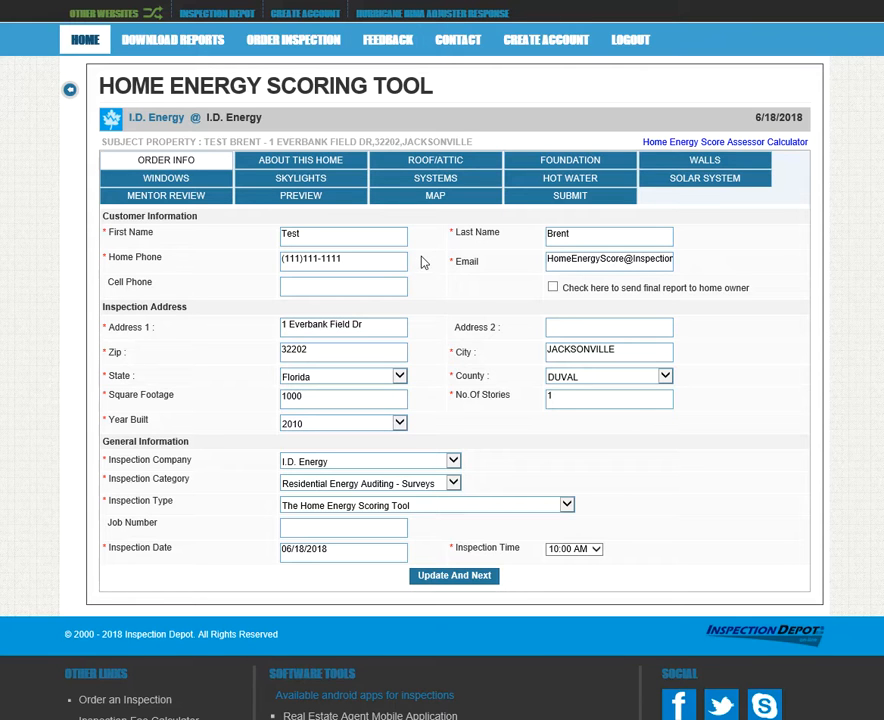
Save the test property's order info with Update And Next to reach About This Home
click(457, 580)
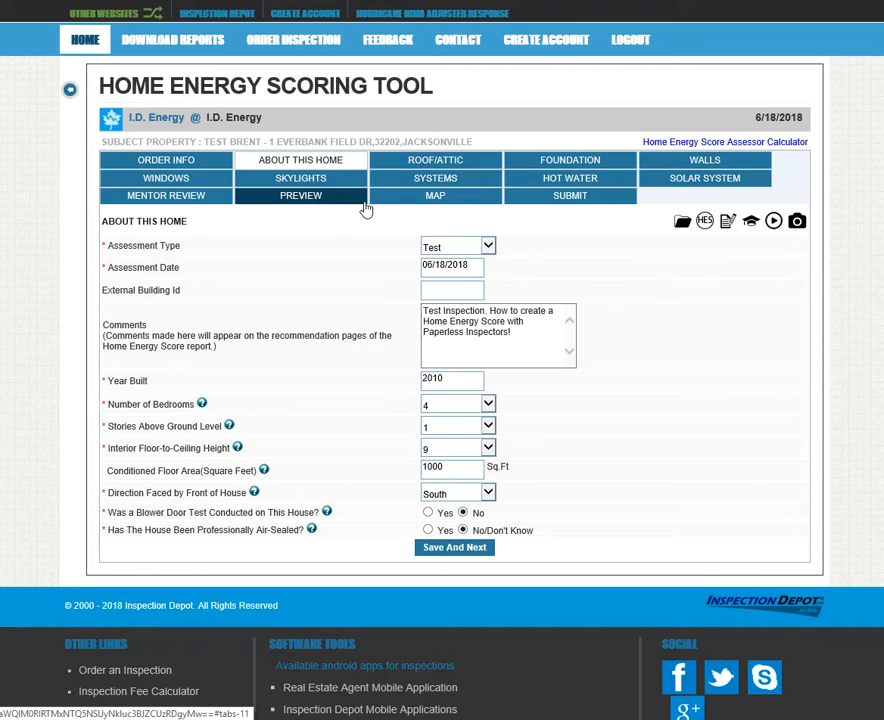
Try Test and Initial as the assessment type, then settle on Final
click(489, 248)
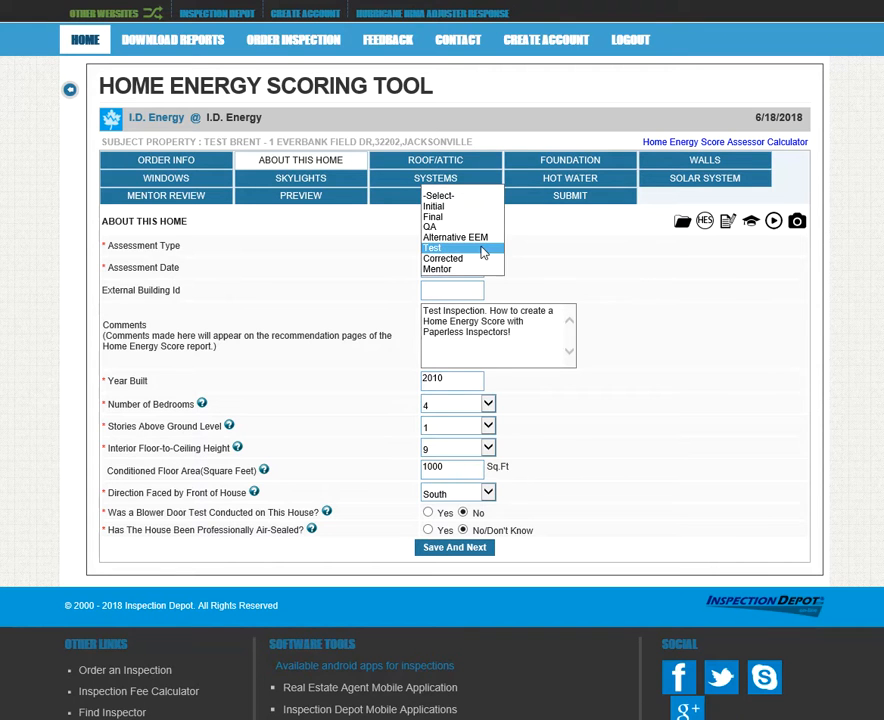
click(448, 248)
click(487, 246)
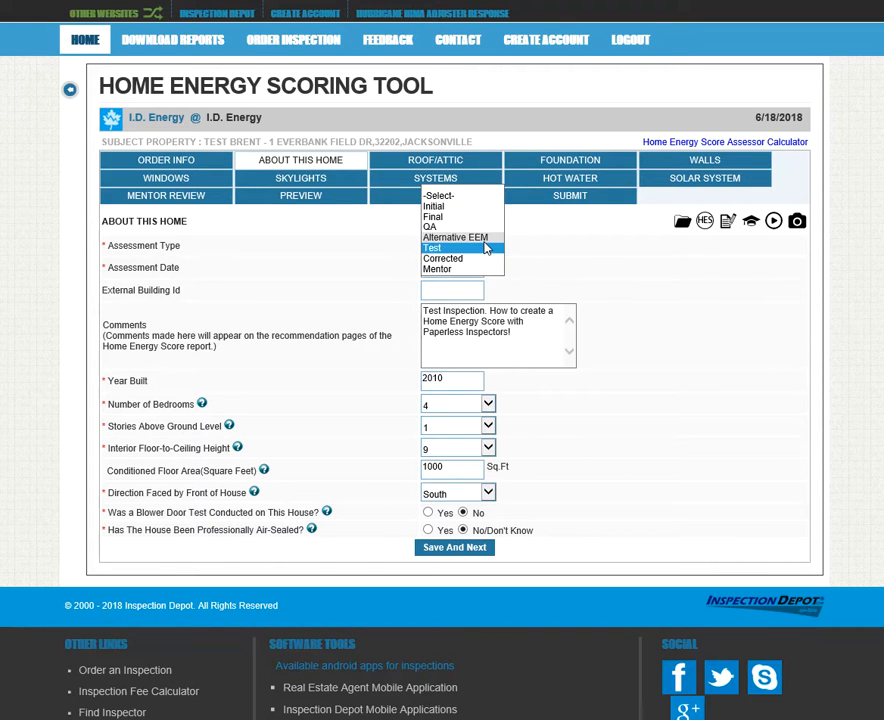
click(437, 208)
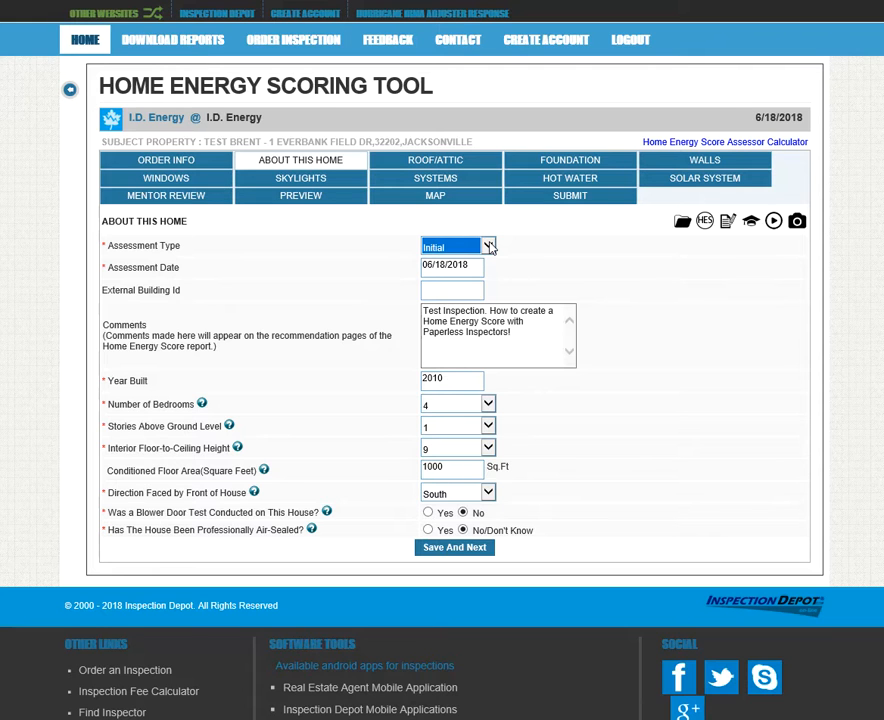
click(489, 247)
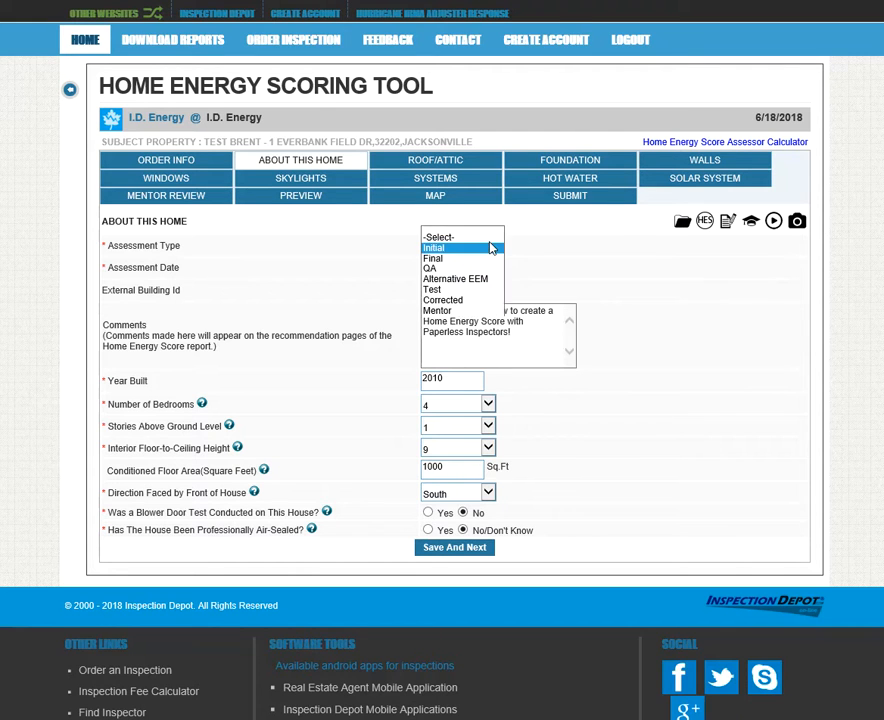
click(472, 259)
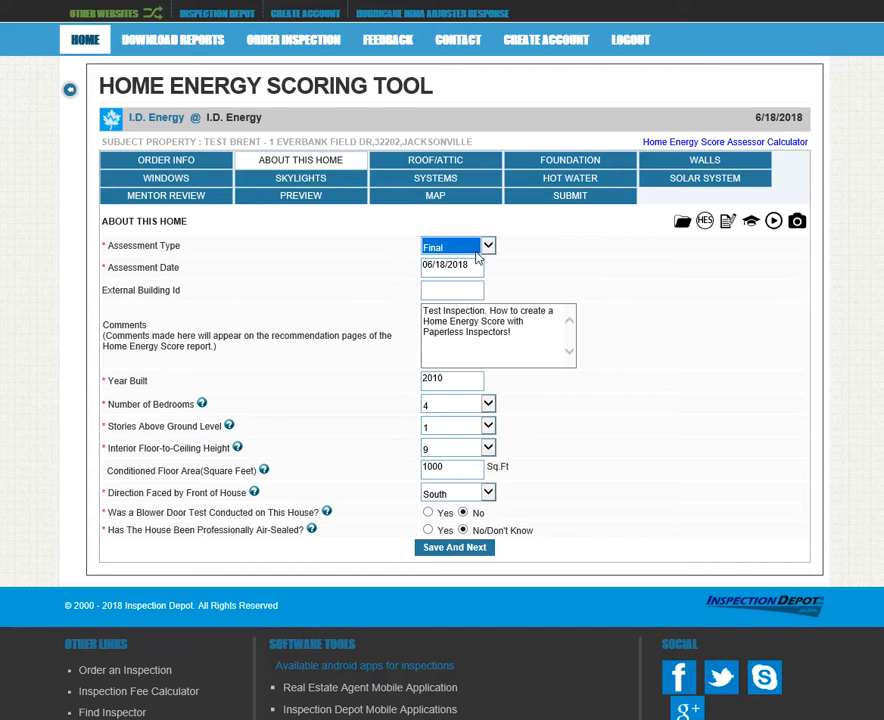
click(489, 248)
Change the assessment type from Final to Corrected
click(489, 249)
click(489, 249)
click(476, 260)
click(489, 248)
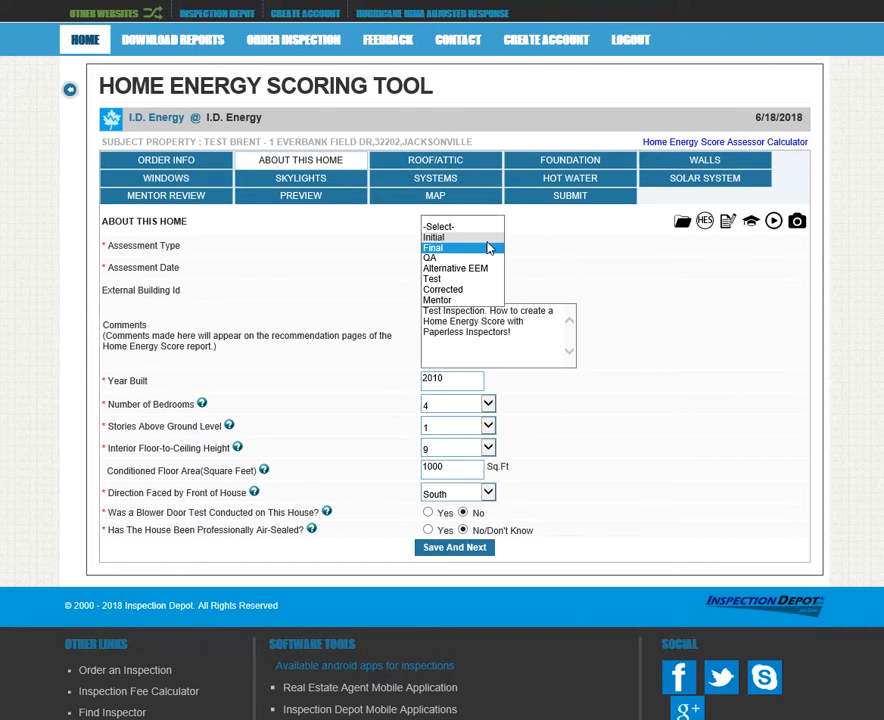
click(474, 289)
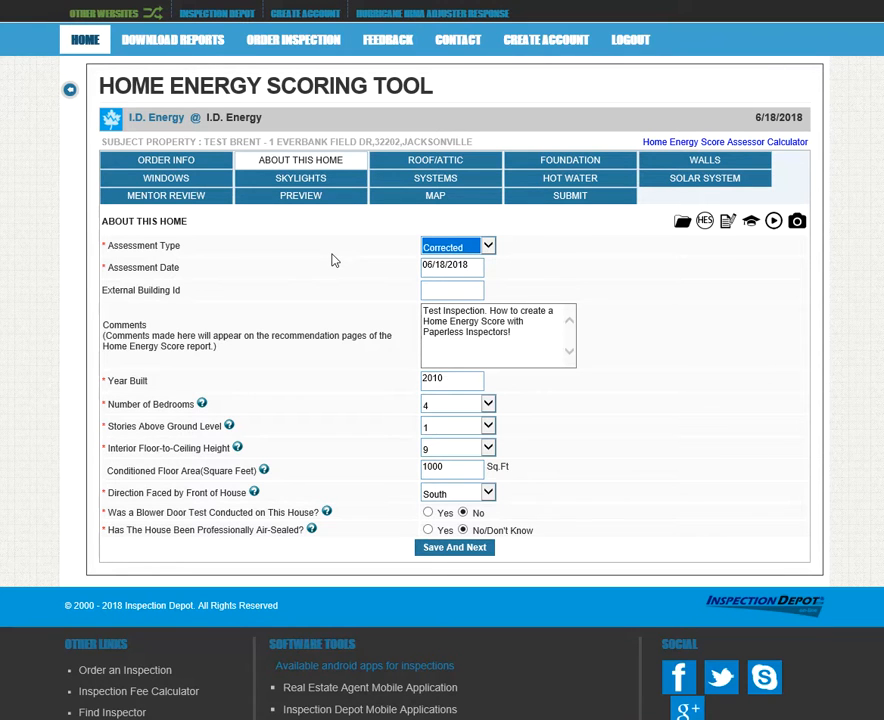
click(485, 247)
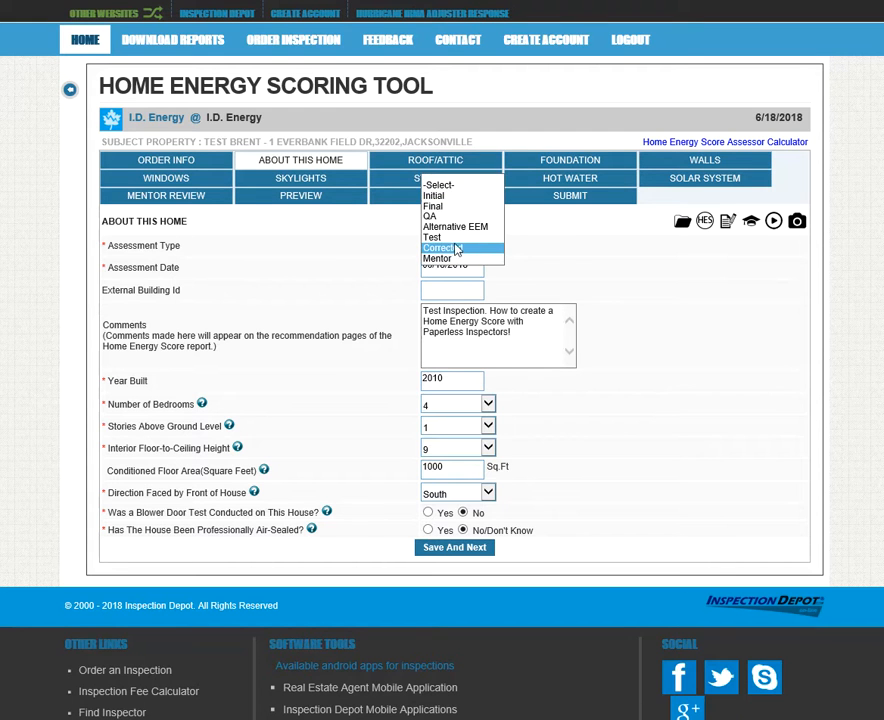
click(463, 249)
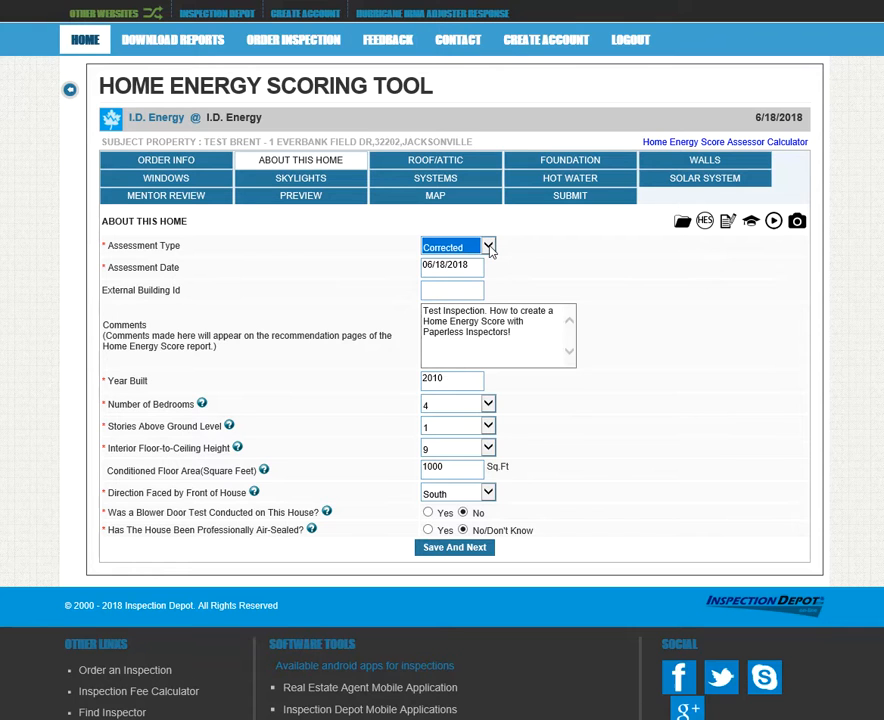
Briefly try Initial, return the assessment type to Corrected, and open the Upload Photos window
click(489, 249)
click(462, 205)
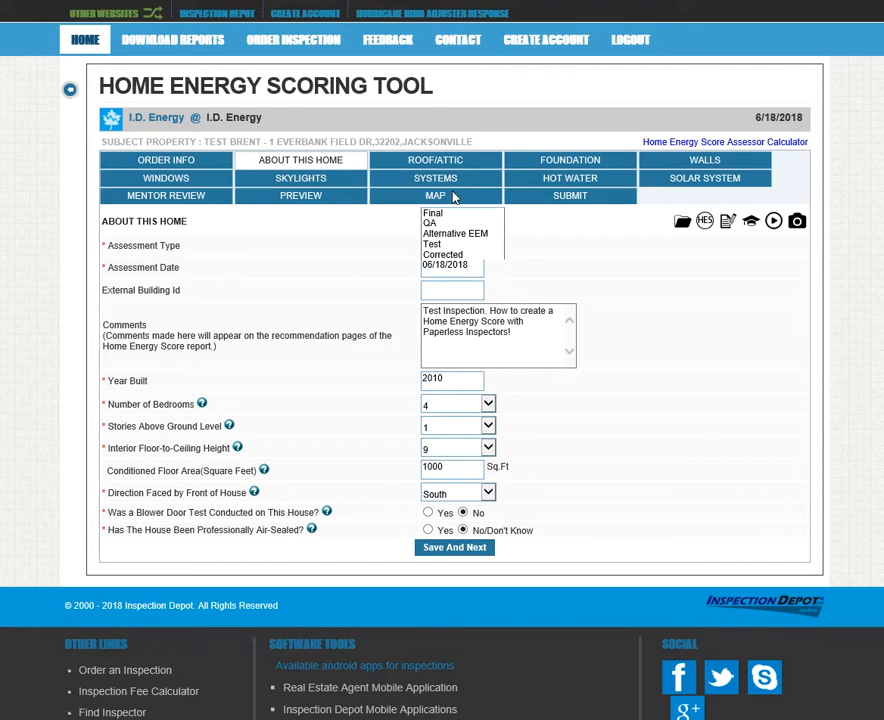
click(488, 248)
click(458, 300)
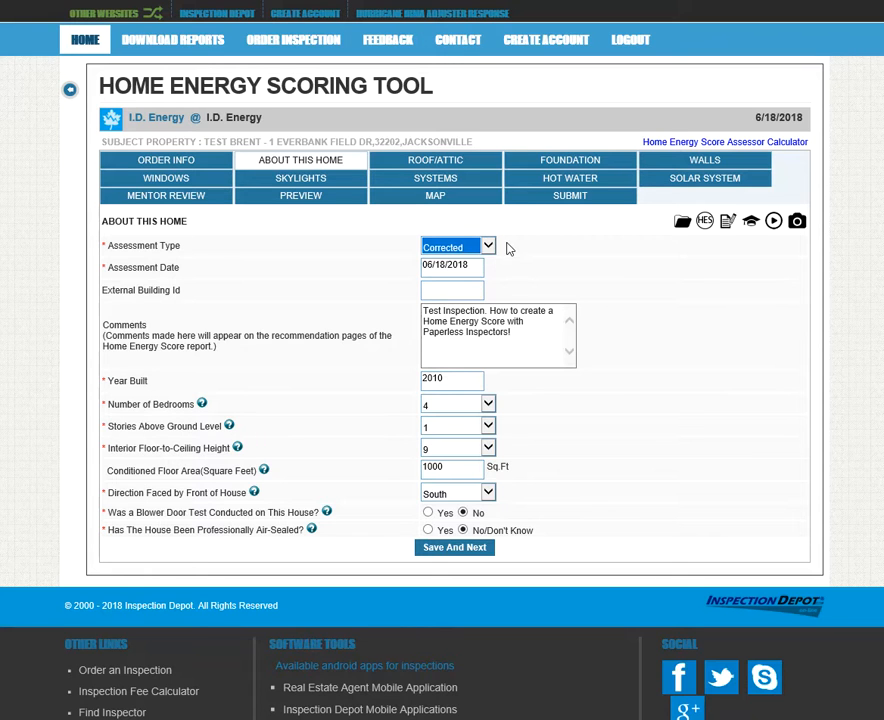
click(490, 247)
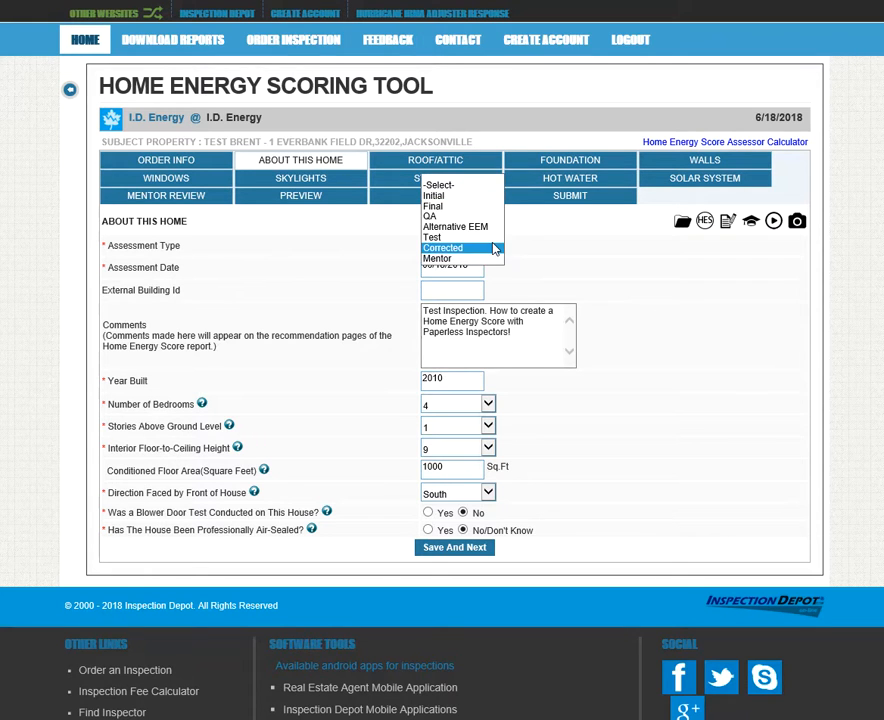
click(481, 249)
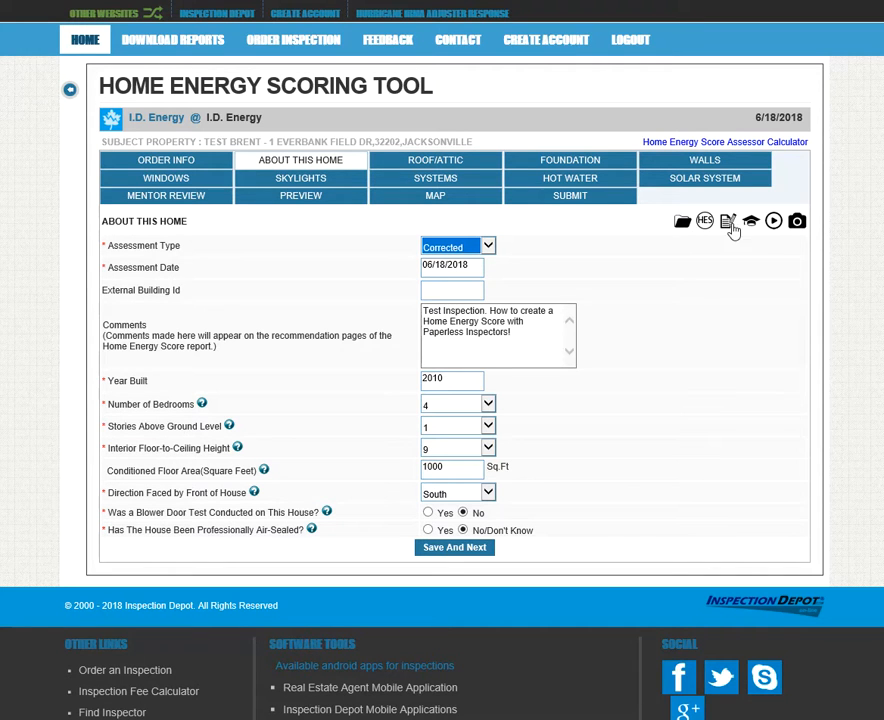
click(797, 224)
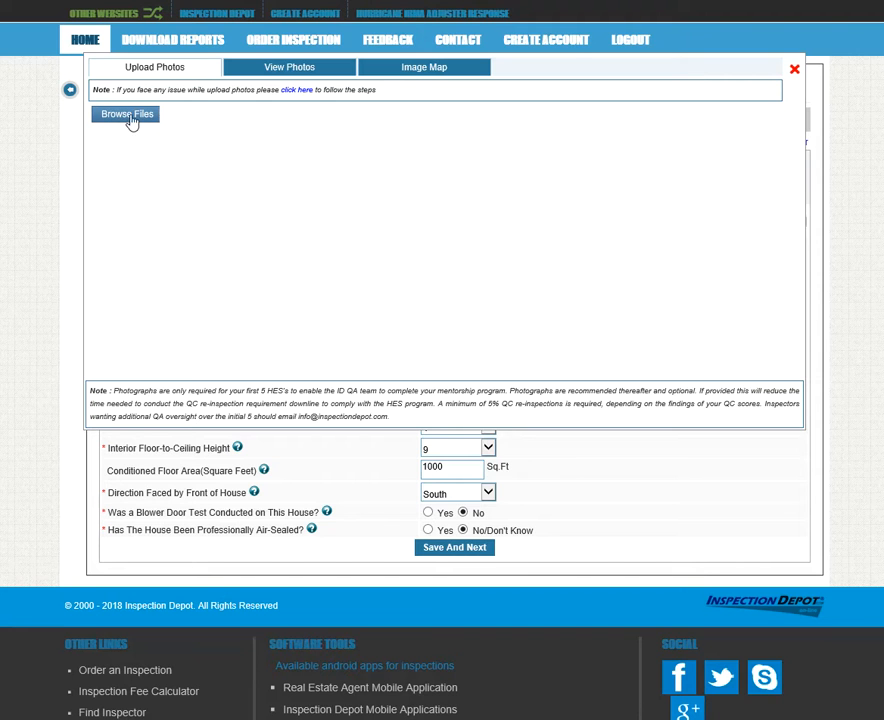
Check the photo upload help, dismiss it, and bring up the Browse Files picker
click(295, 90)
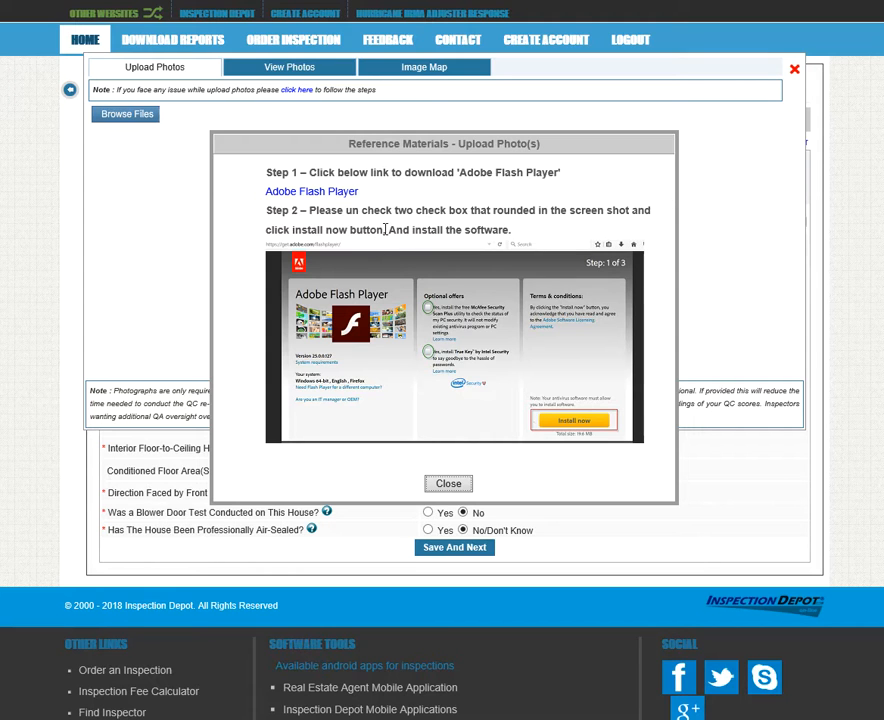
click(440, 483)
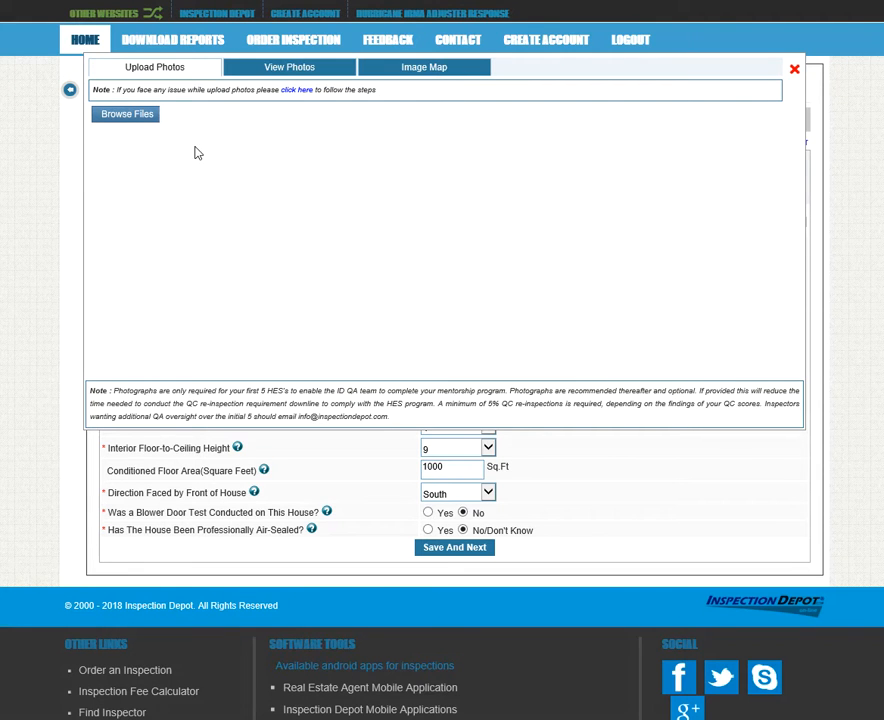
click(135, 115)
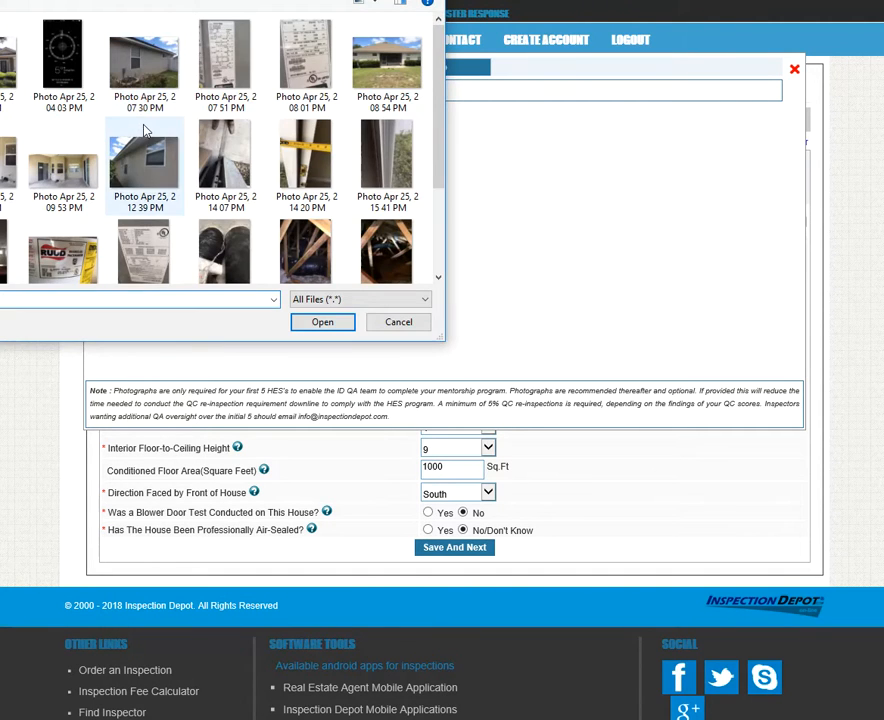
drag(56, 0, 336, 43)
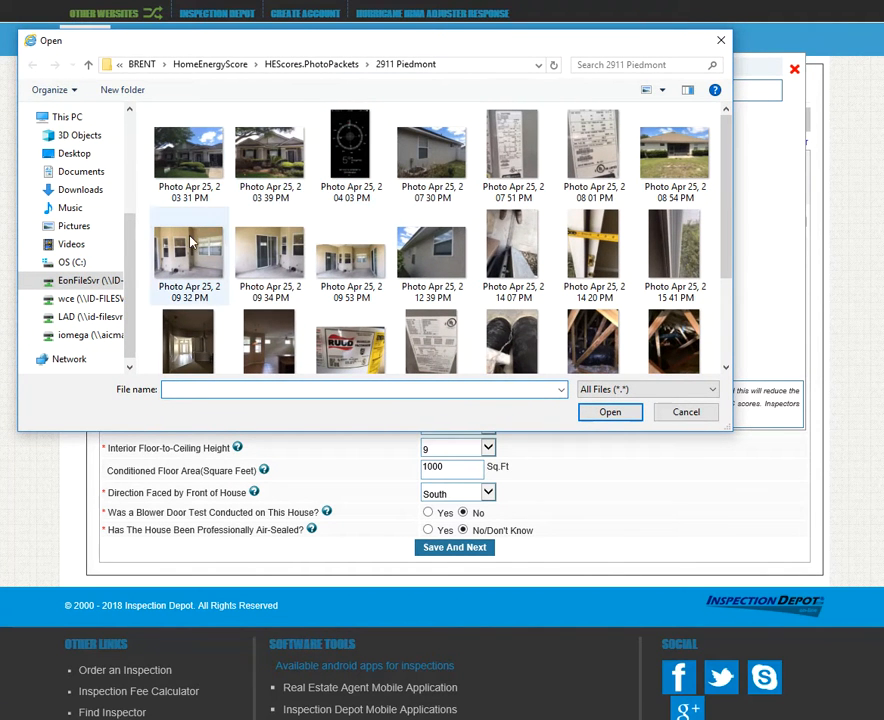
scroll(378, 208, down, 3)
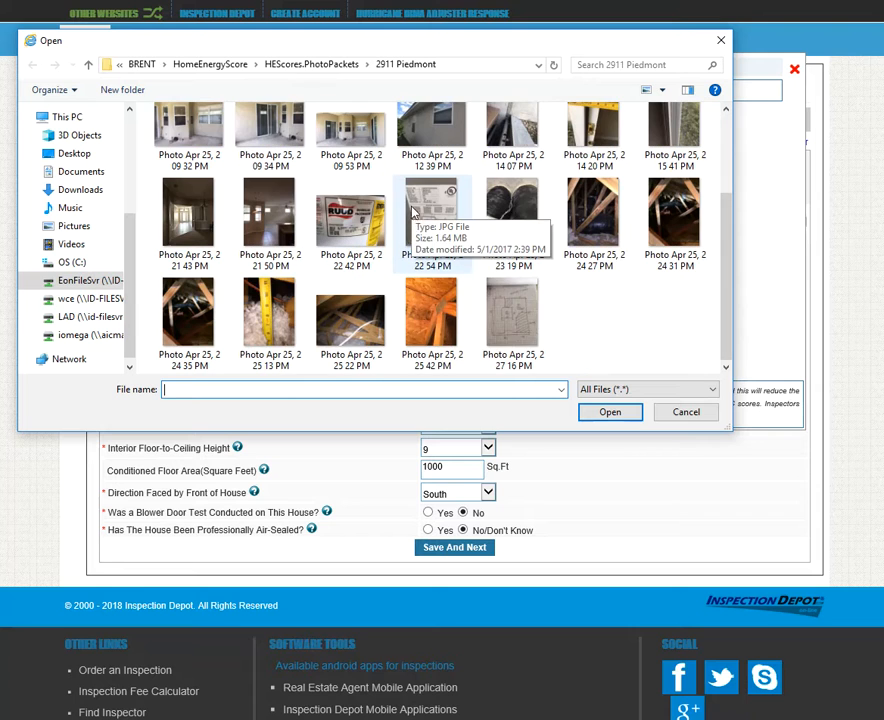
click(512, 315)
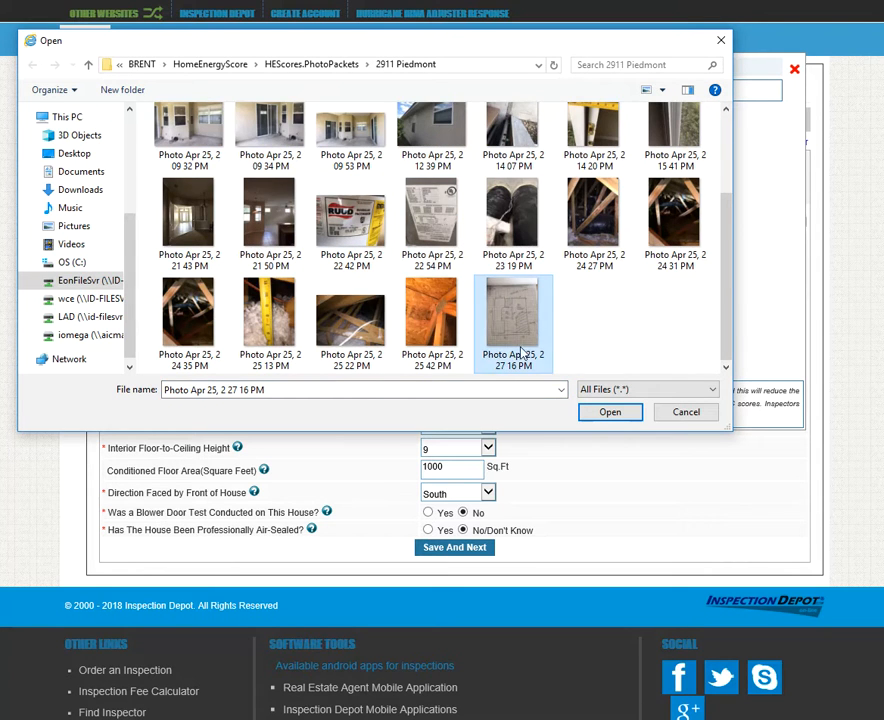
scroll(475, 345, up, 3)
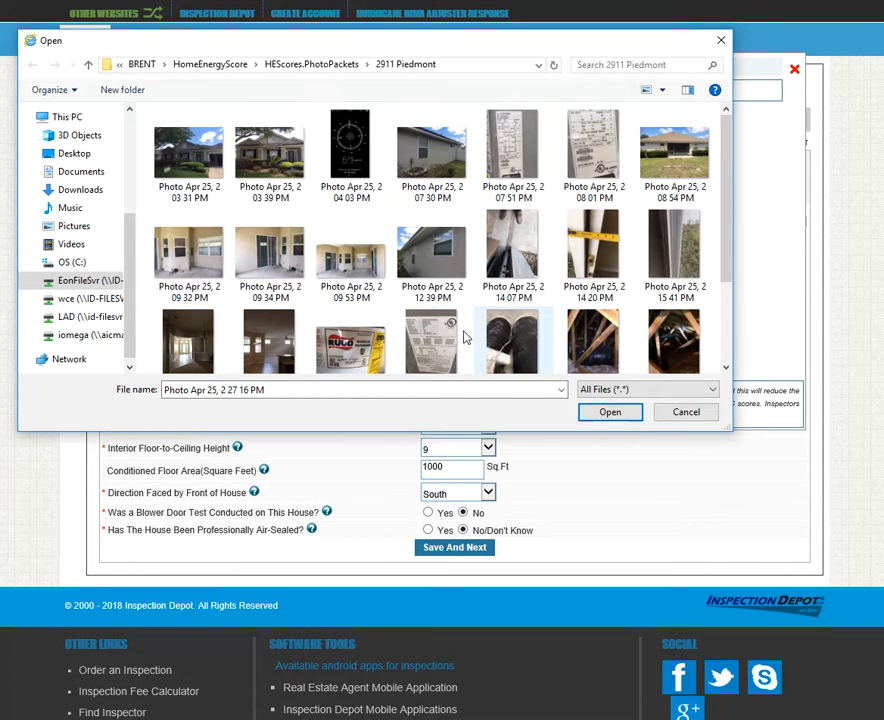
ctrl+click(270, 158)
ctrl+click(343, 162)
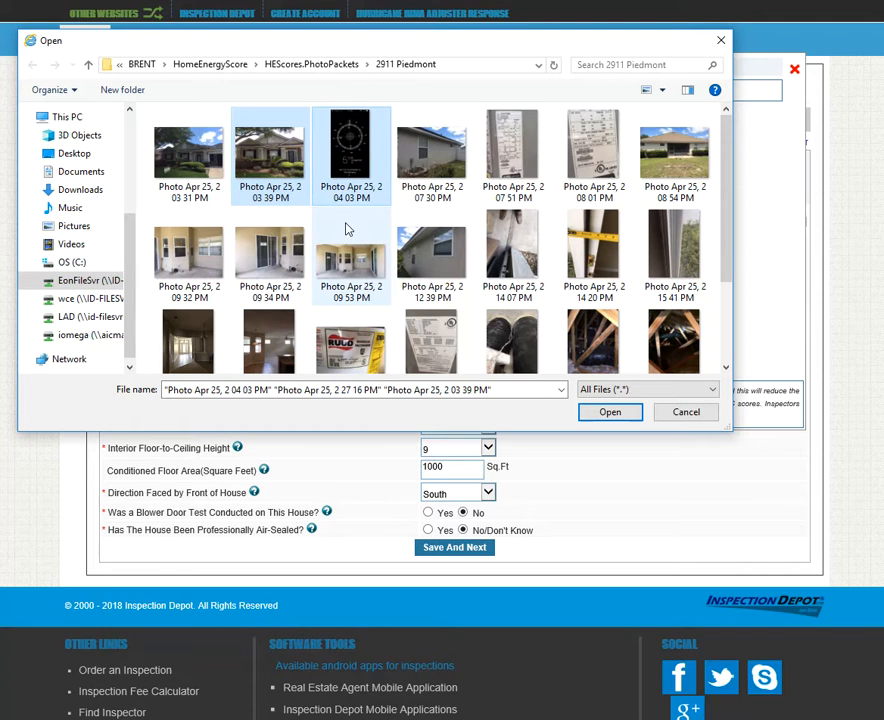
Deselect the extra 07 30, 07 51 and 08 01 PM photos and upload the three chosen ones
ctrl+click(431, 158)
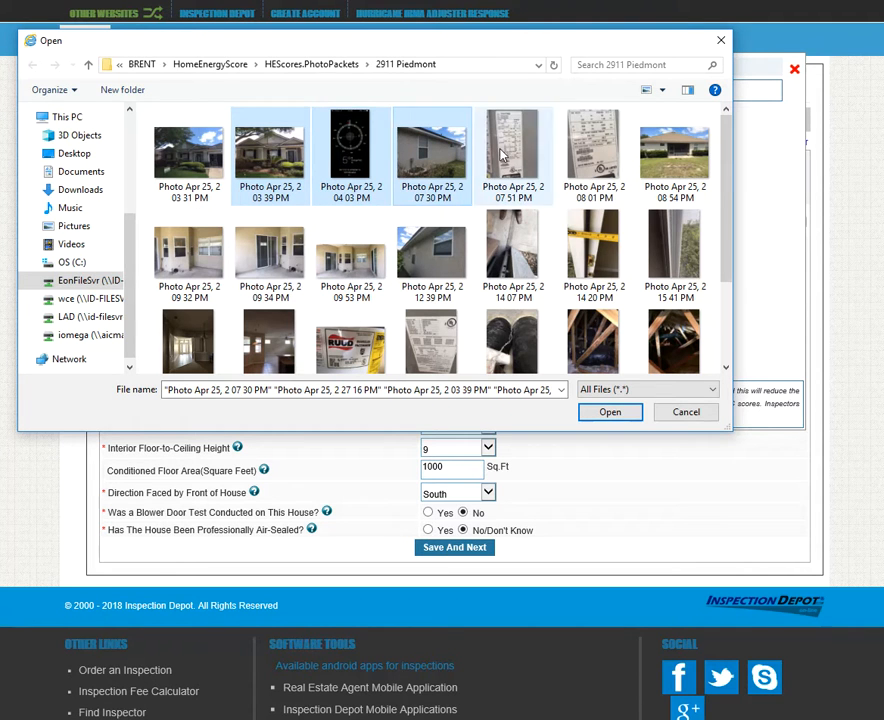
ctrl+click(512, 158)
ctrl+click(593, 158)
ctrl+click(602, 162)
ctrl+click(510, 162)
ctrl+click(450, 165)
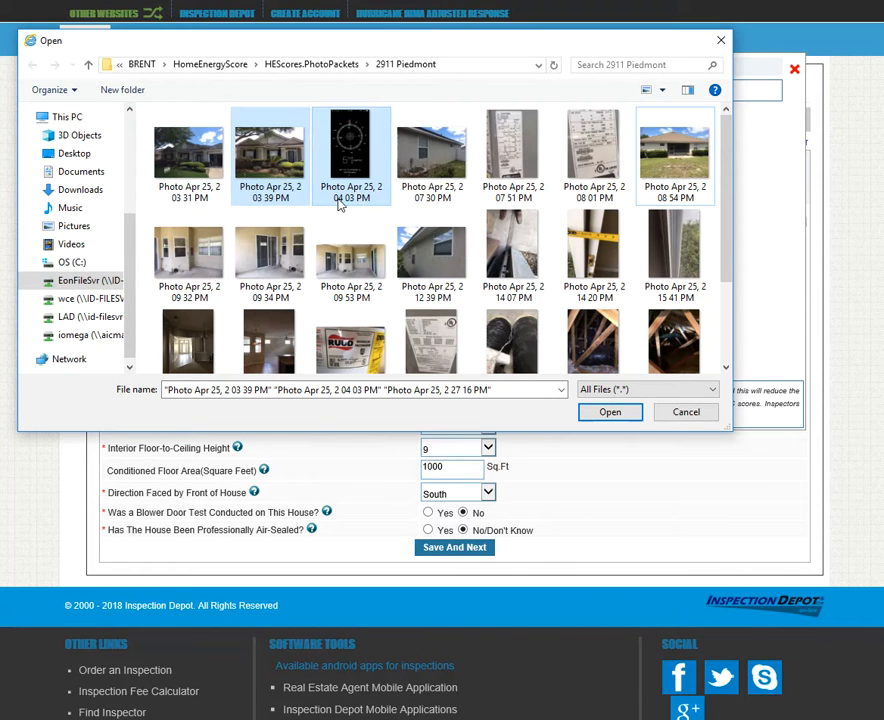
scroll(395, 233, down, 2)
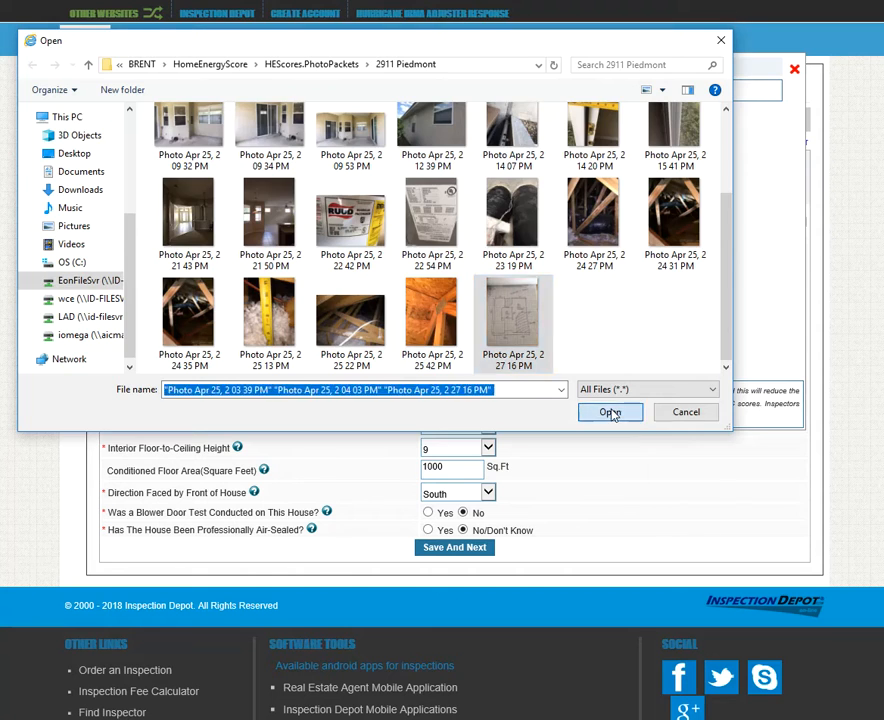
click(611, 412)
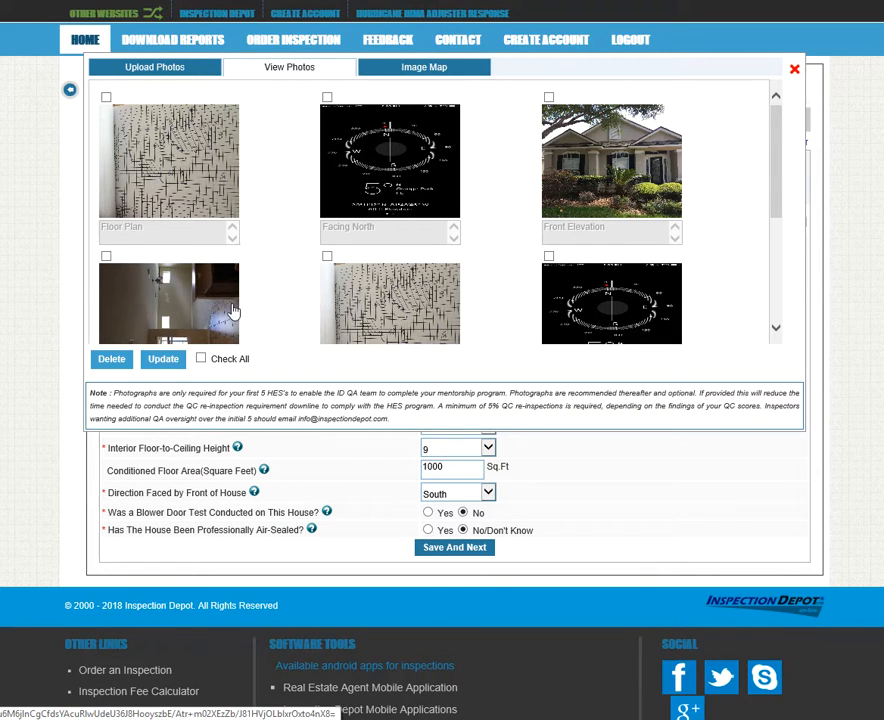
Caption AboutHome - 5 'Floor Plan' and AboutHome - 6 'Compass - Facing North'
click(201, 359)
scroll(268, 286, down, 3)
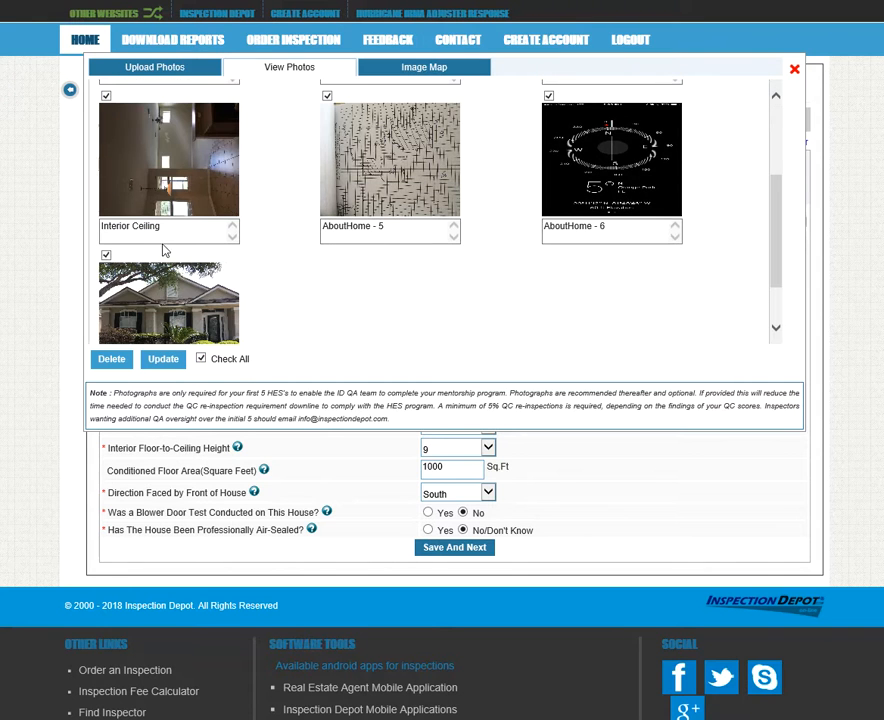
drag(389, 231, 334, 224)
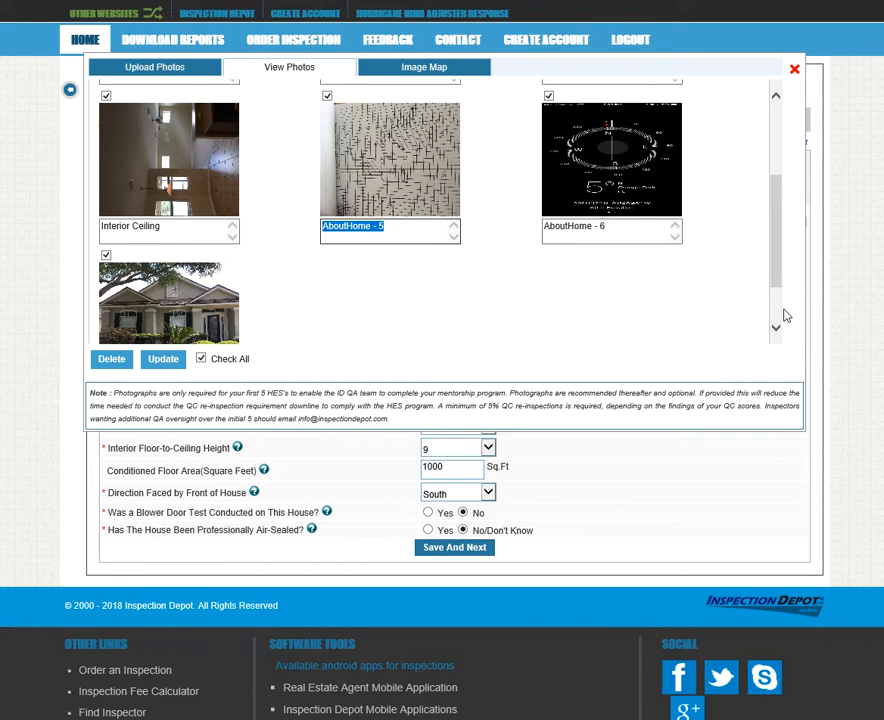
scroll(282, 183, up, 3)
scroll(489, 211, down, 2)
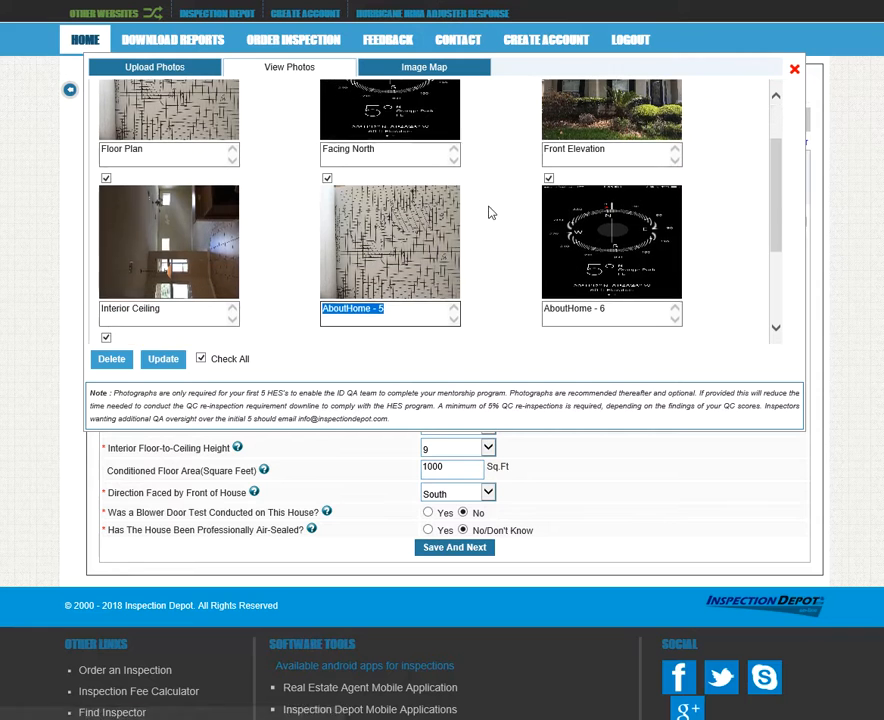
text(F)
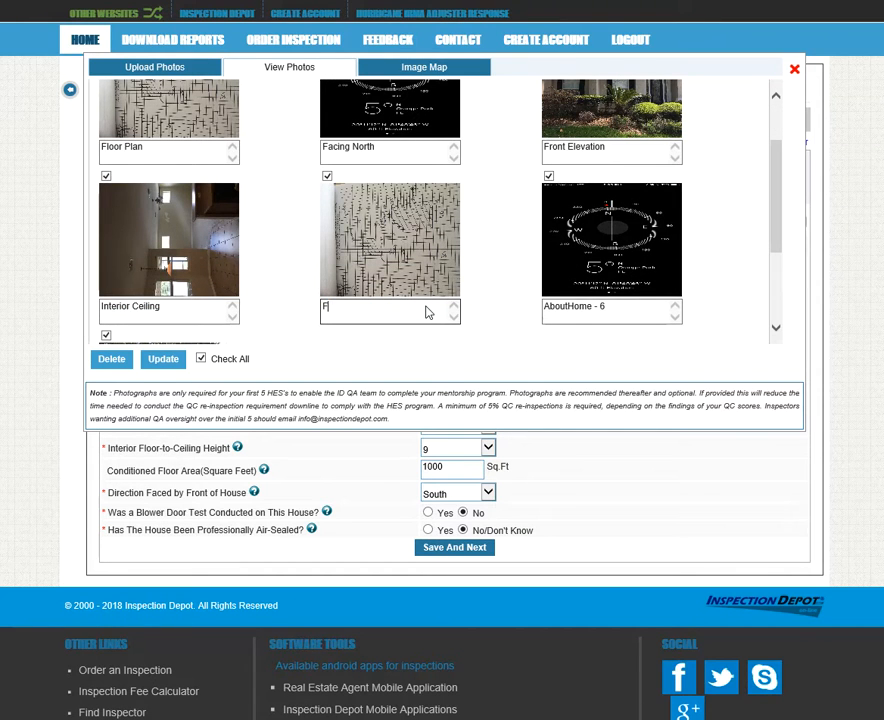
text(loor Plan)
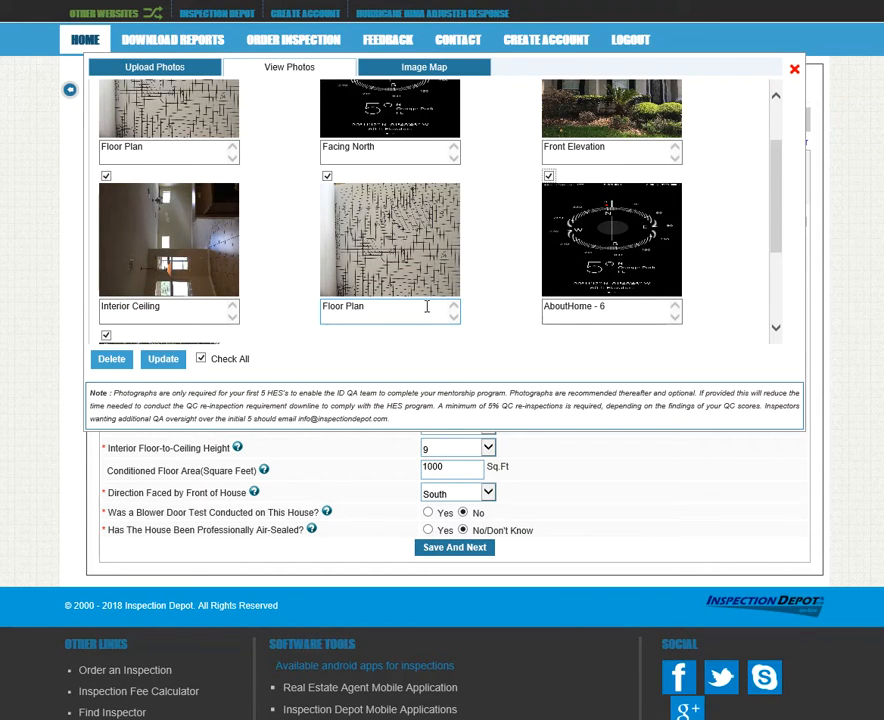
drag(673, 310, 465, 314)
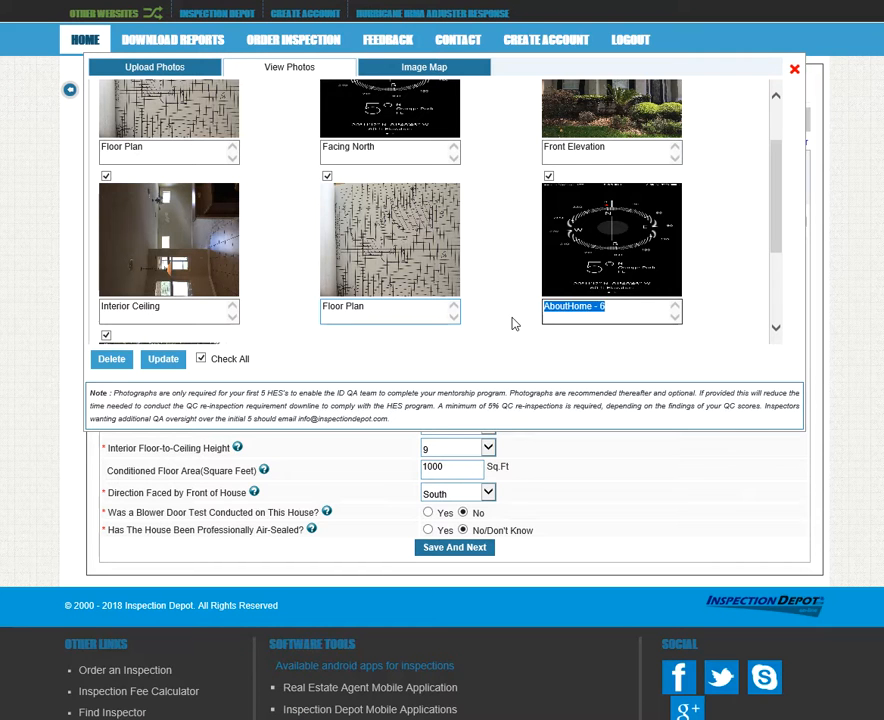
text(Compass)
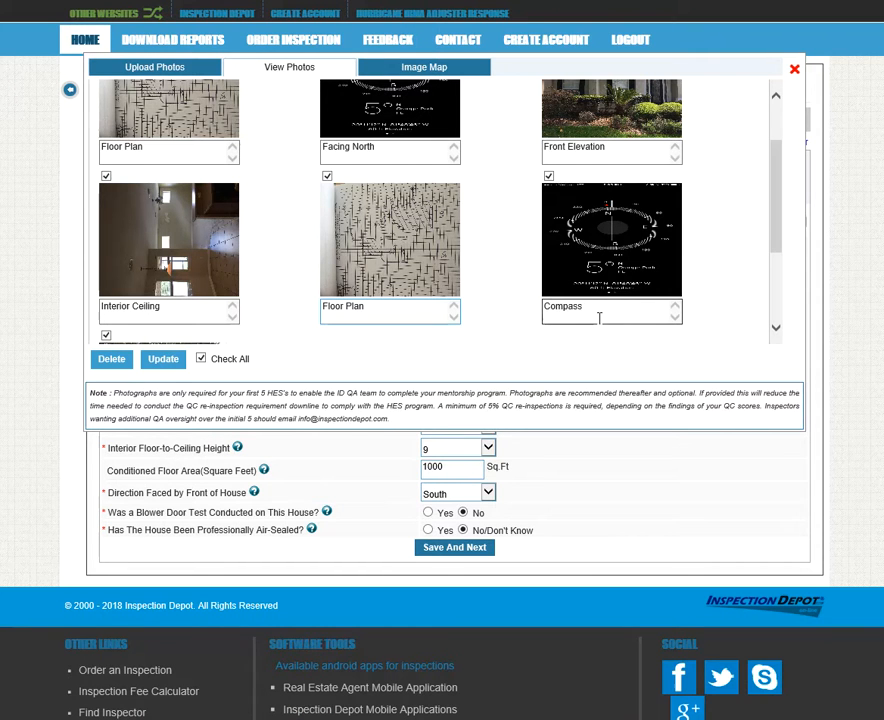
text( - Facing North)
Caption AboutHome - 7 'Elevation' and save the updated photo captions
scroll(560, 300, down, 3)
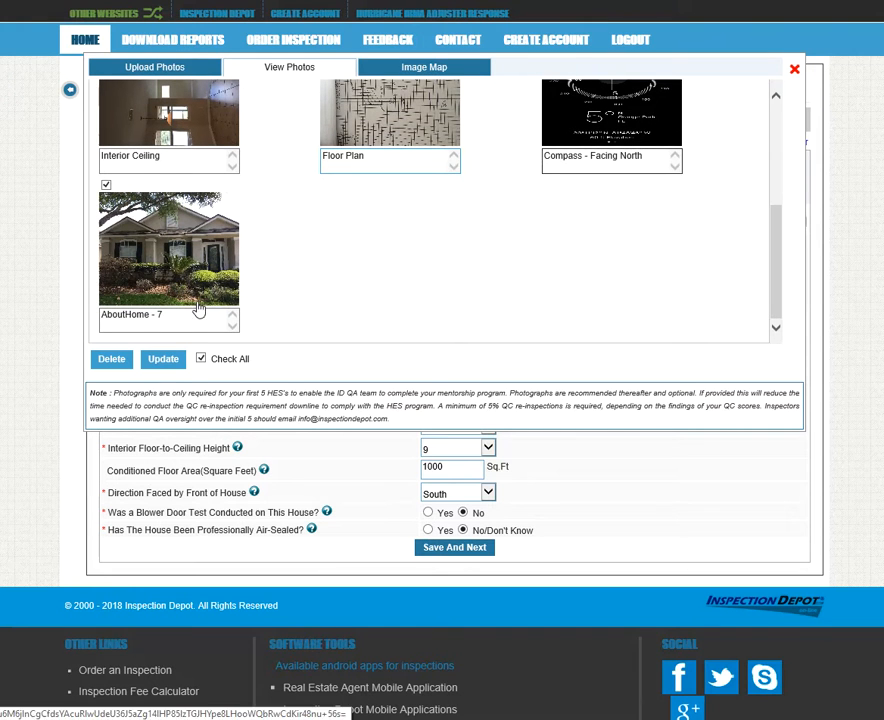
drag(175, 315, 43, 312)
text(Elevation)
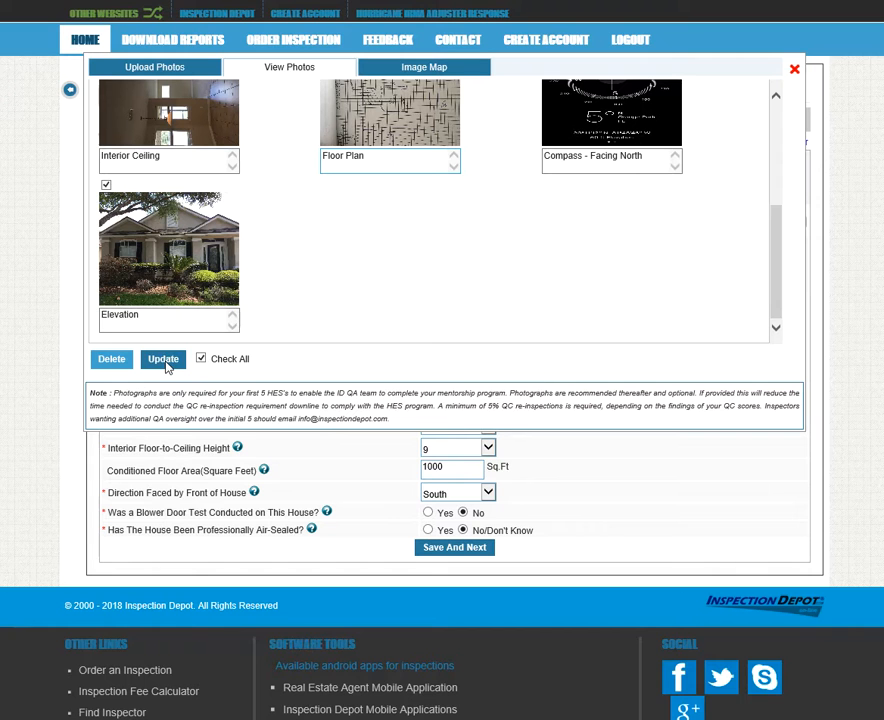
click(164, 362)
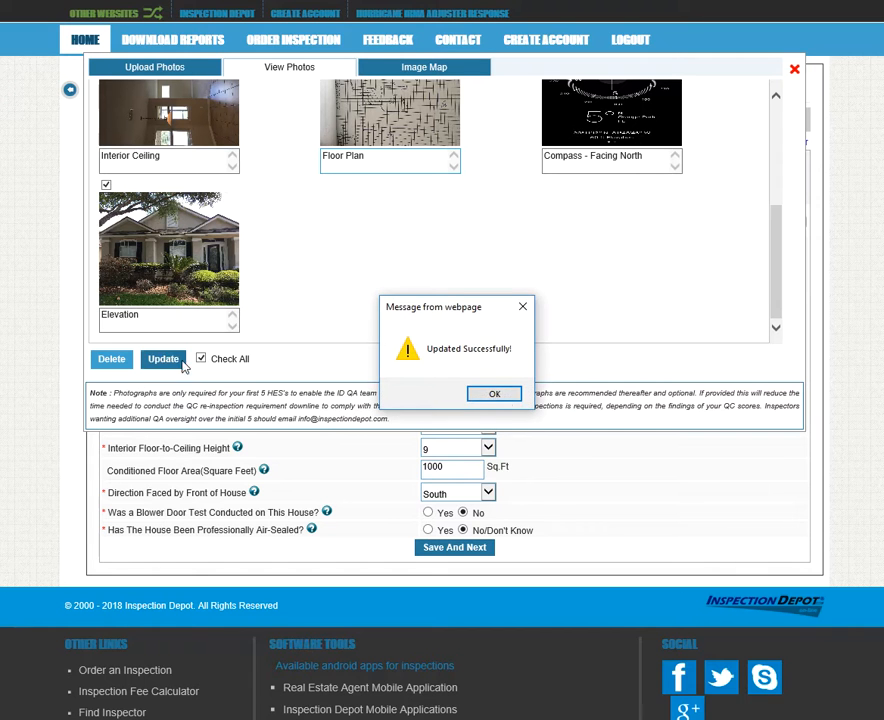
click(492, 395)
scroll(330, 260, up, 3)
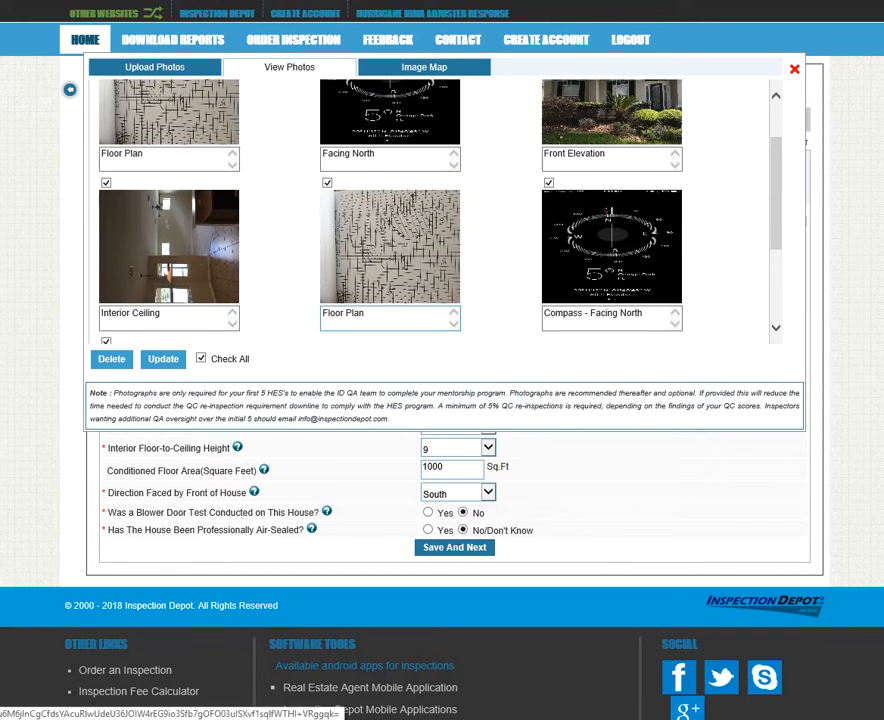
Close the photos, review the data preview, and save About This Home to reach Roof/Attic
click(795, 70)
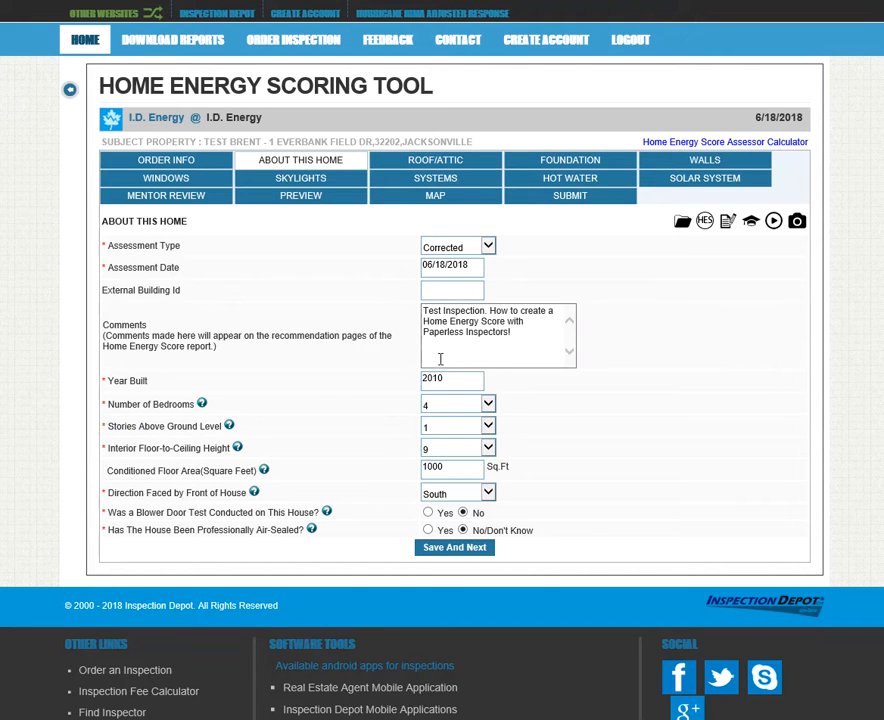
click(304, 198)
scroll(724, 340, down, 5)
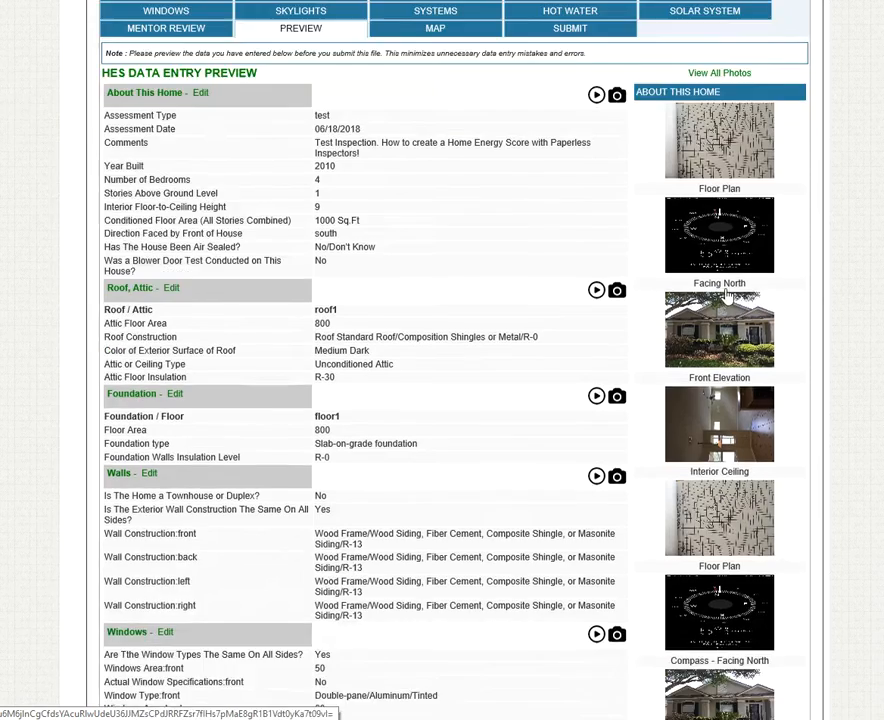
scroll(731, 333, up, 5)
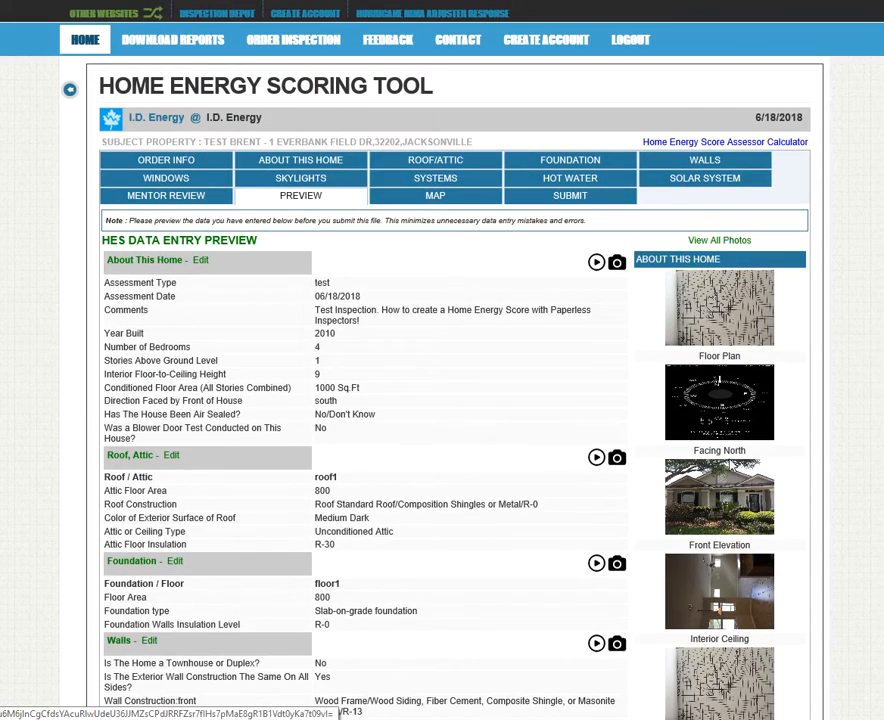
click(331, 166)
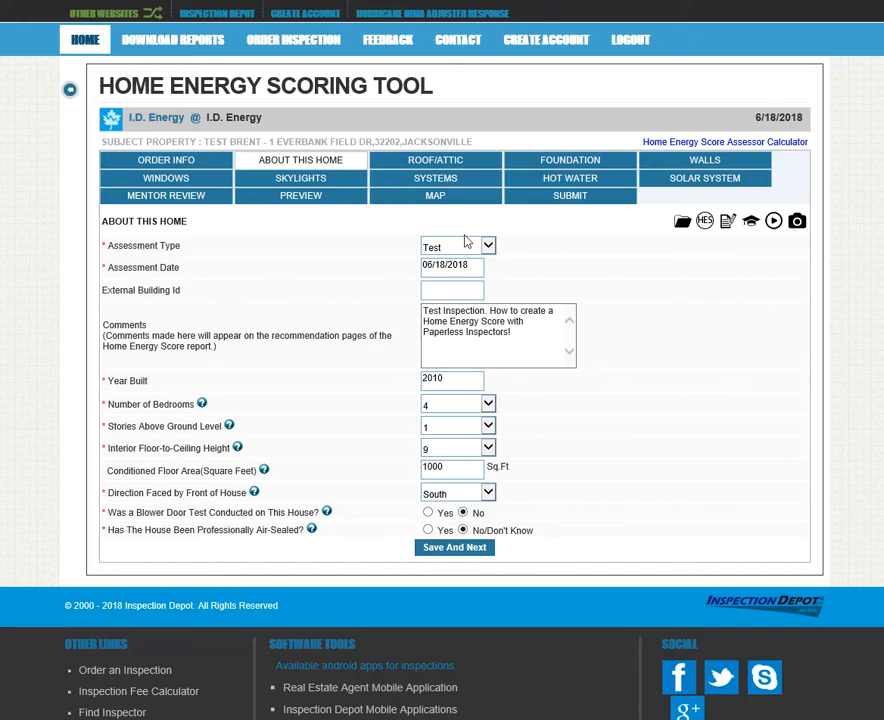
click(452, 549)
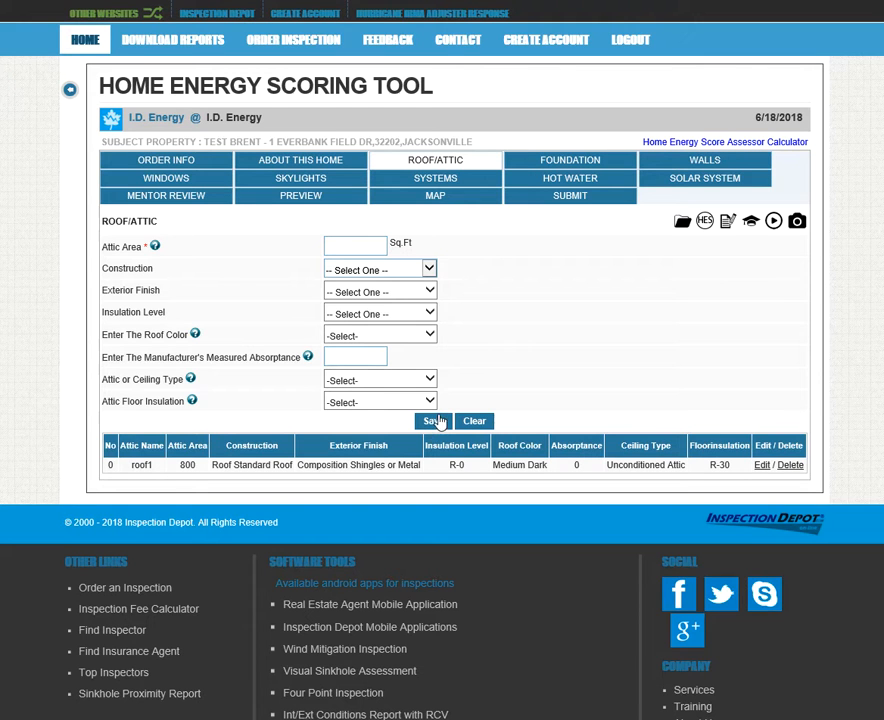
Edit roof1 to reload its composition shingles, R-0 roof, medium dark, unconditioned attic values
click(761, 466)
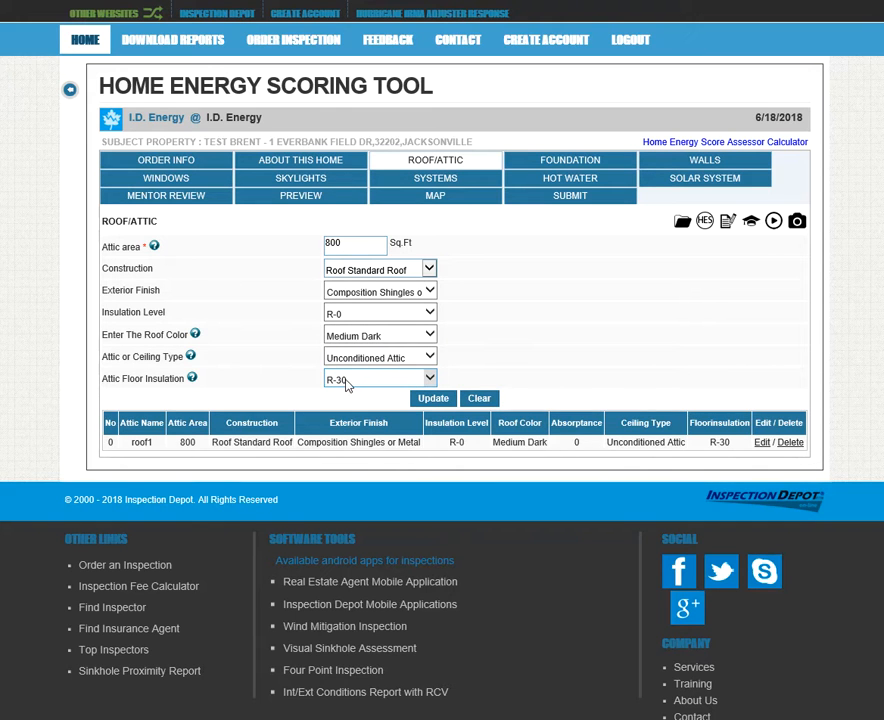
Open the Home Energy Score Assessor Calculator workbook in a maximized Excel window
click(673, 146)
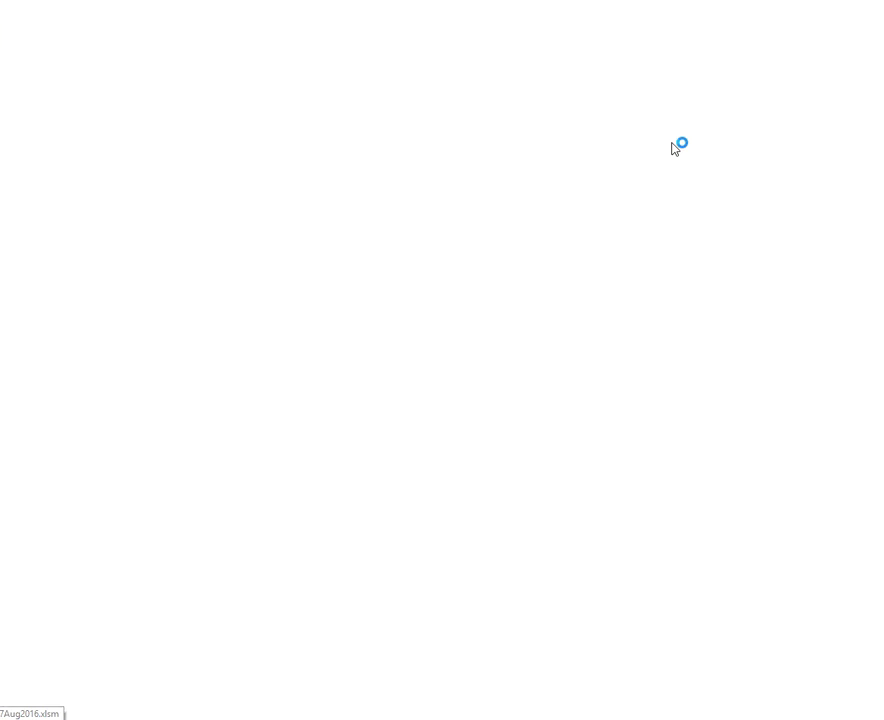
click(393, 300)
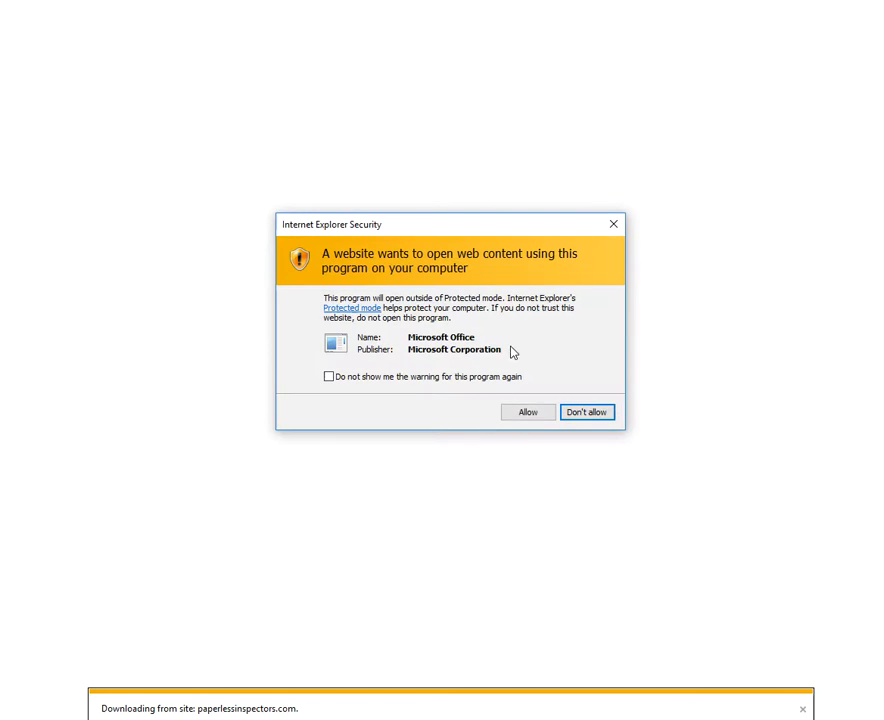
click(526, 413)
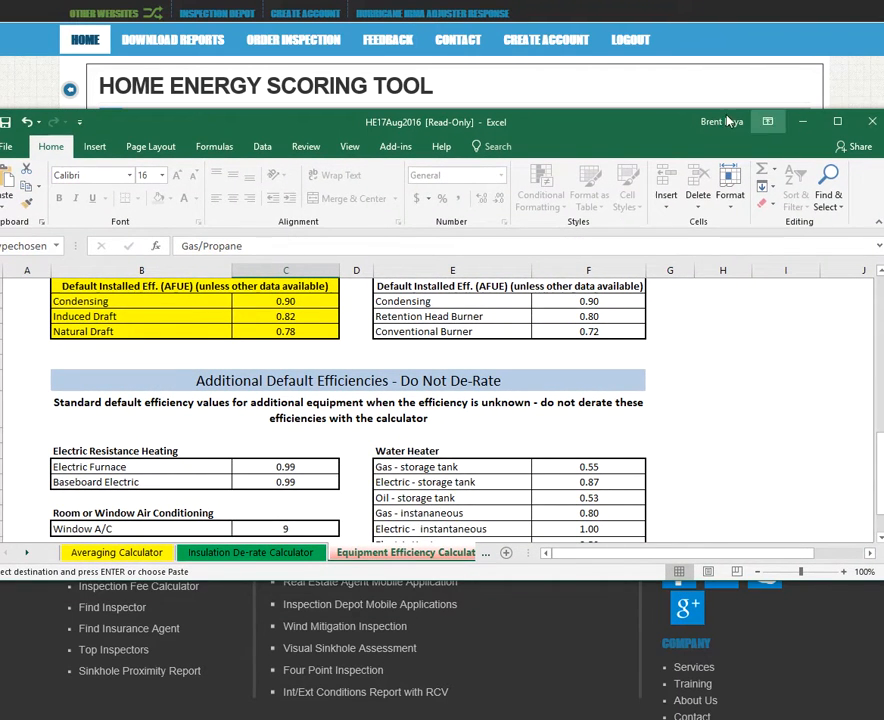
double_click(696, 101)
Look through the Averaging Calculator and Insulation De-rate Calculator sheets
scroll(530, 340, up, 15)
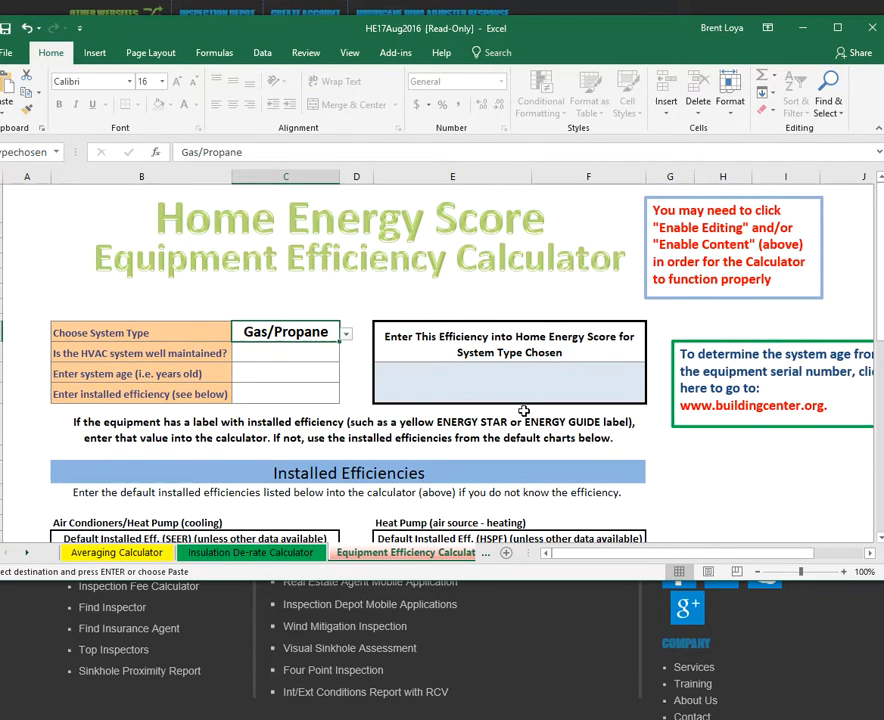
click(150, 553)
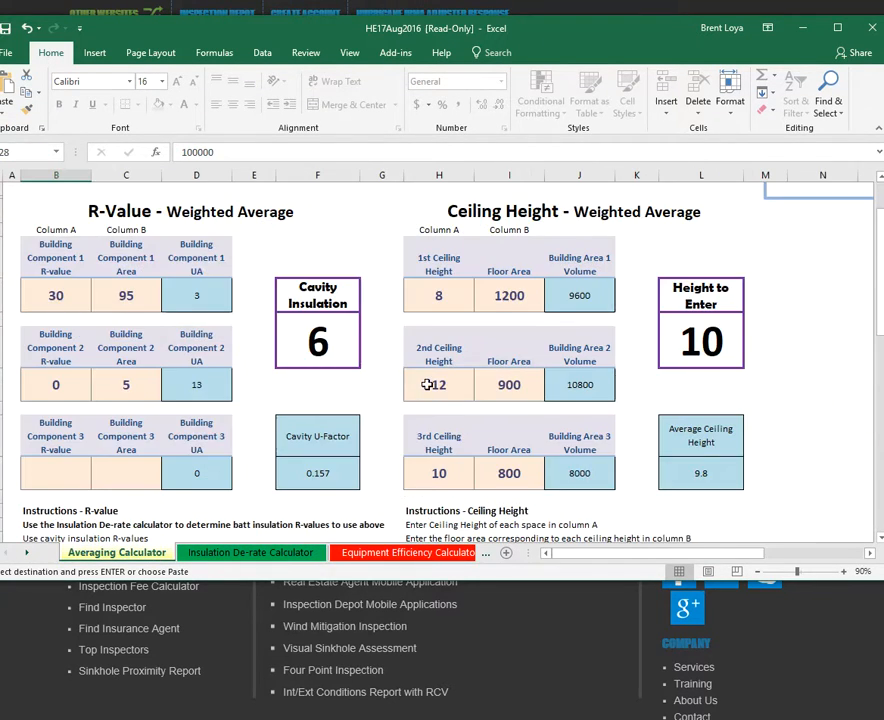
scroll(330, 440, up, 2)
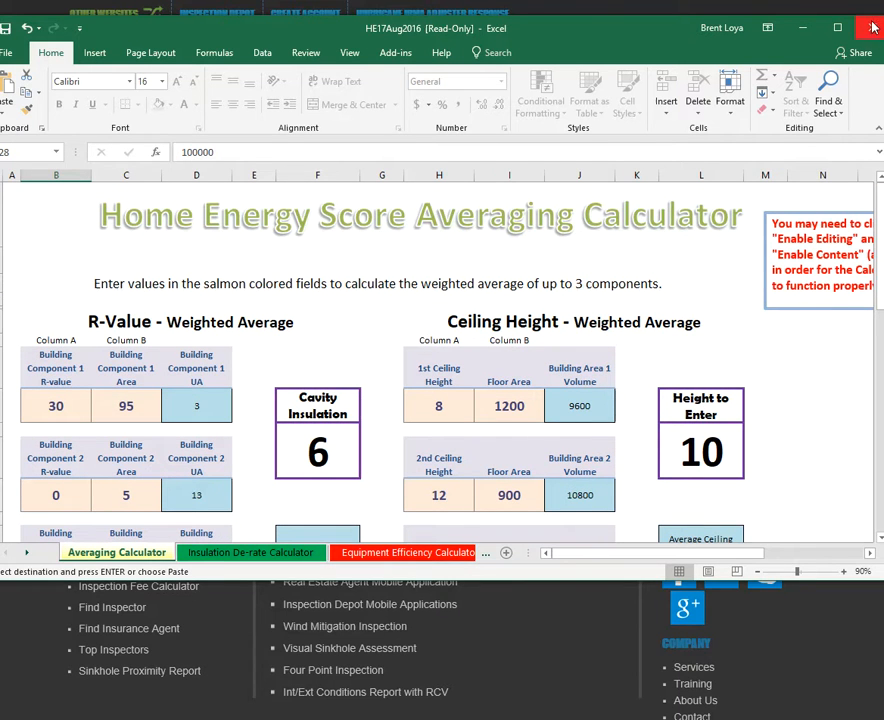
click(236, 553)
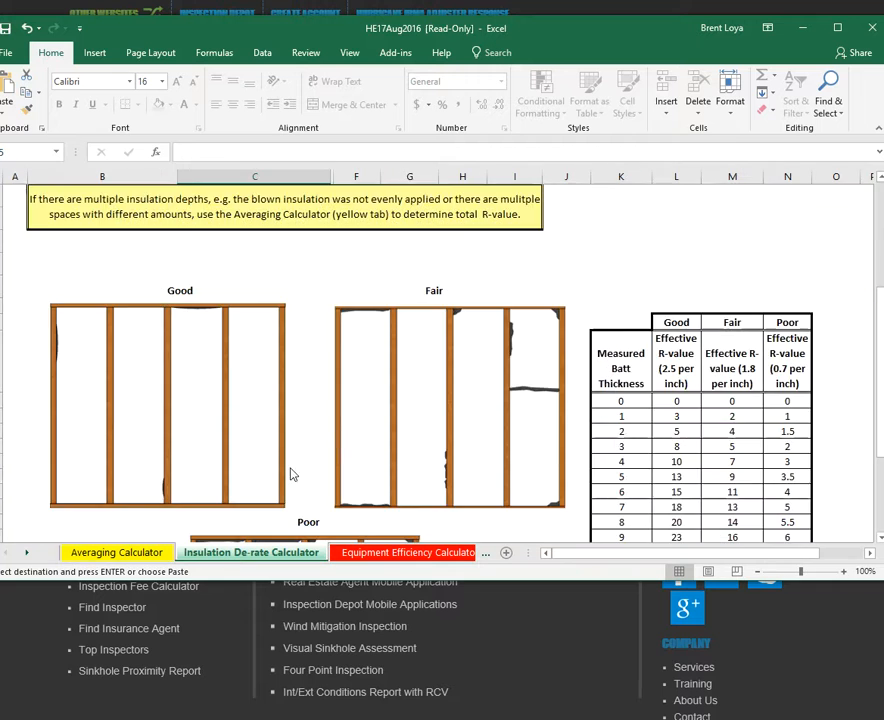
scroll(420, 394, up, 4)
scroll(346, 356, down, 5)
scroll(343, 357, up, 5)
Close Excel, scroll through the Attic Floor Insulation R-value help tables, then close them
click(872, 27)
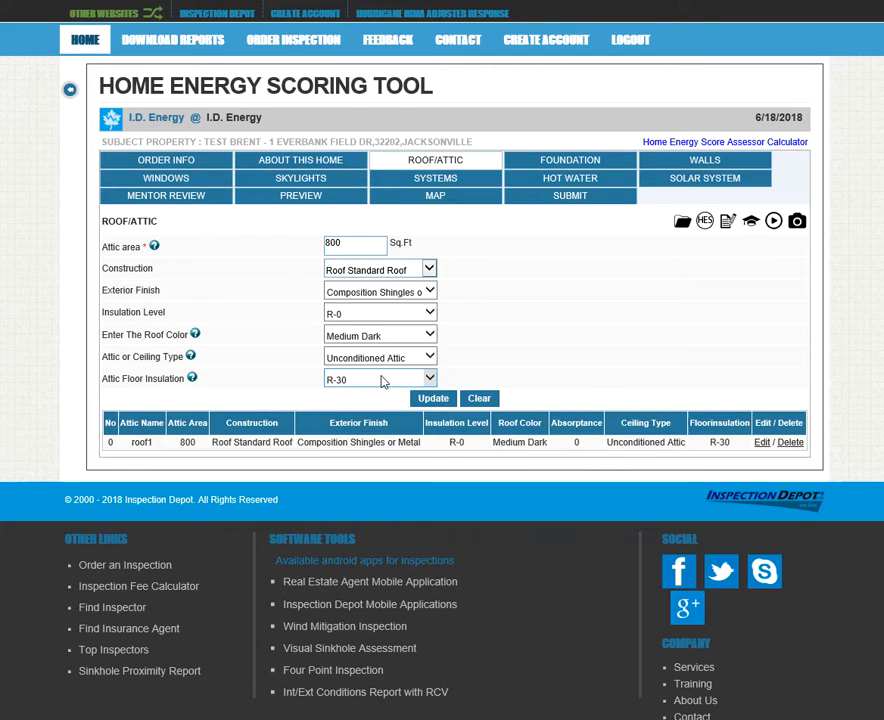
click(195, 382)
scroll(480, 340, down, 3)
scroll(508, 334, down, 3)
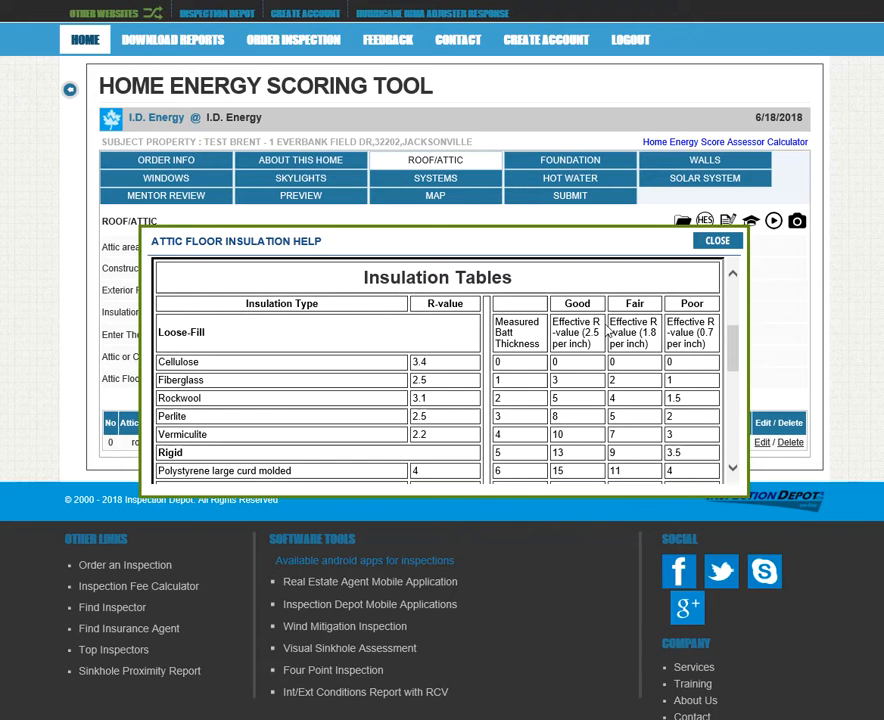
scroll(541, 340, down, 1)
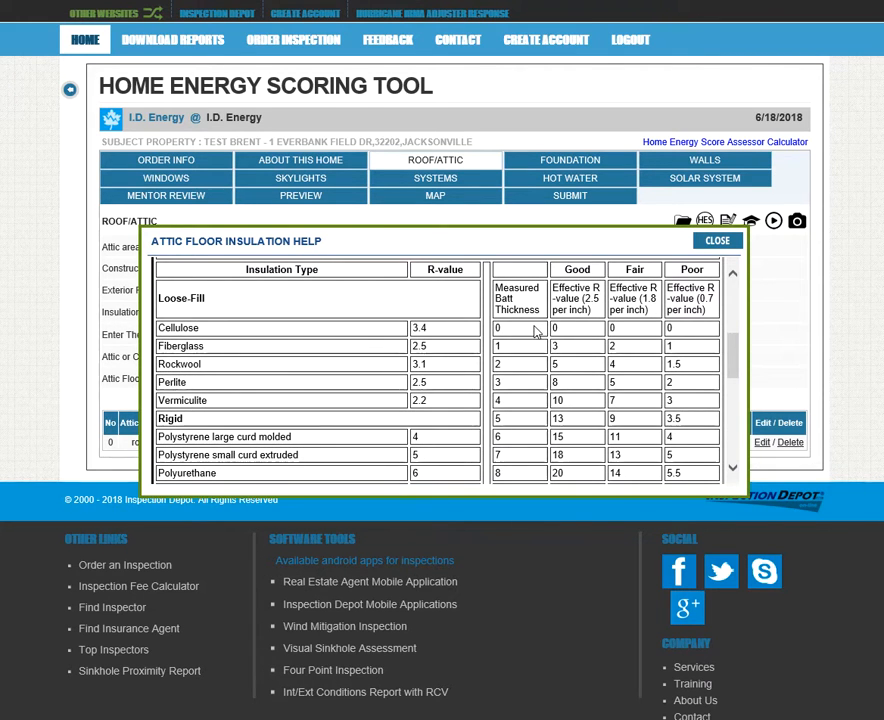
scroll(535, 335, down, 5)
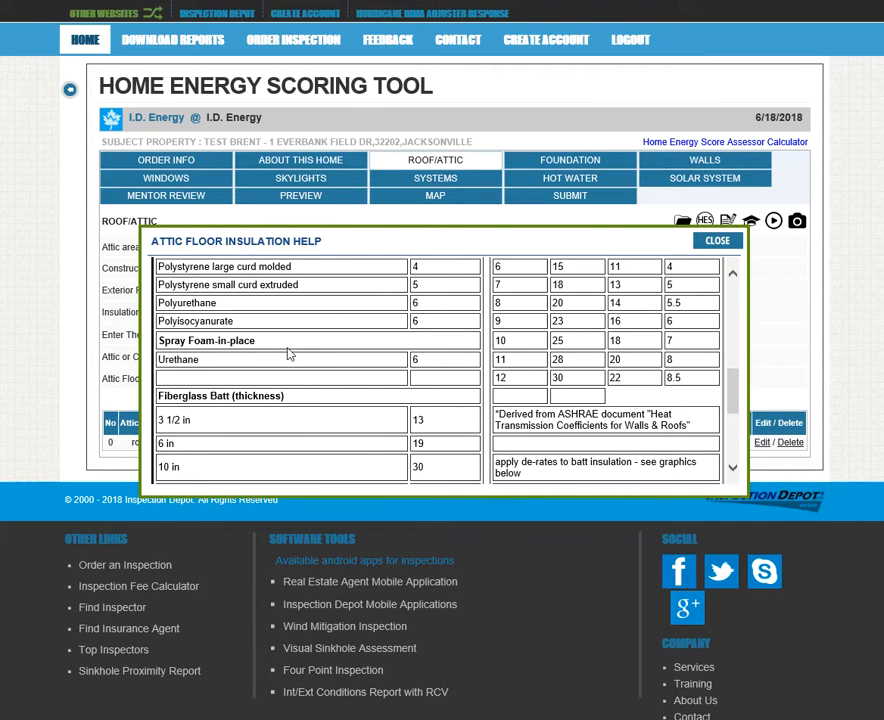
scroll(475, 363, down, 1)
scroll(529, 349, up, 7)
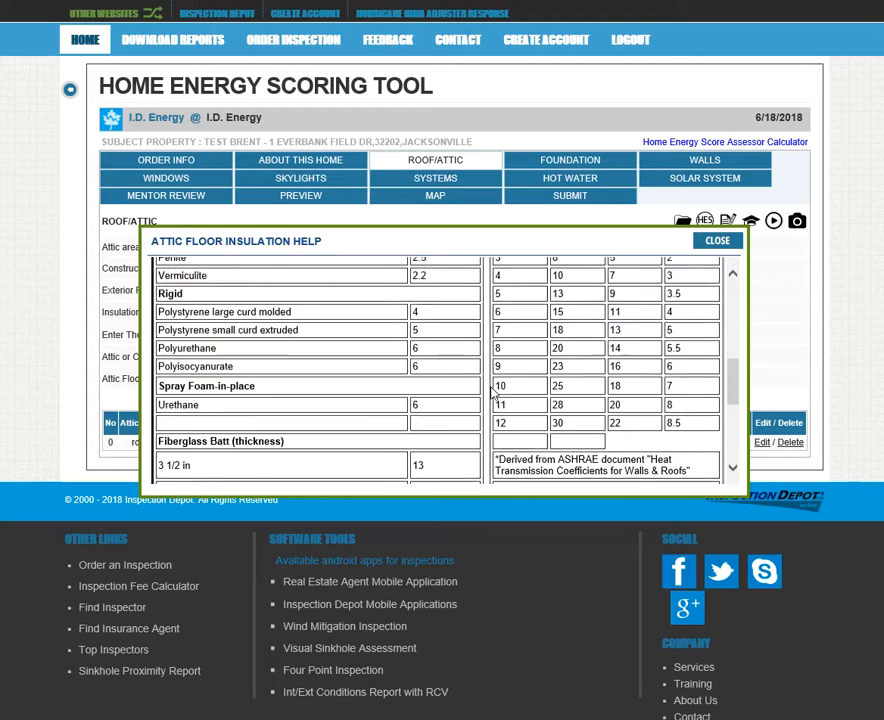
scroll(596, 386, down, 1)
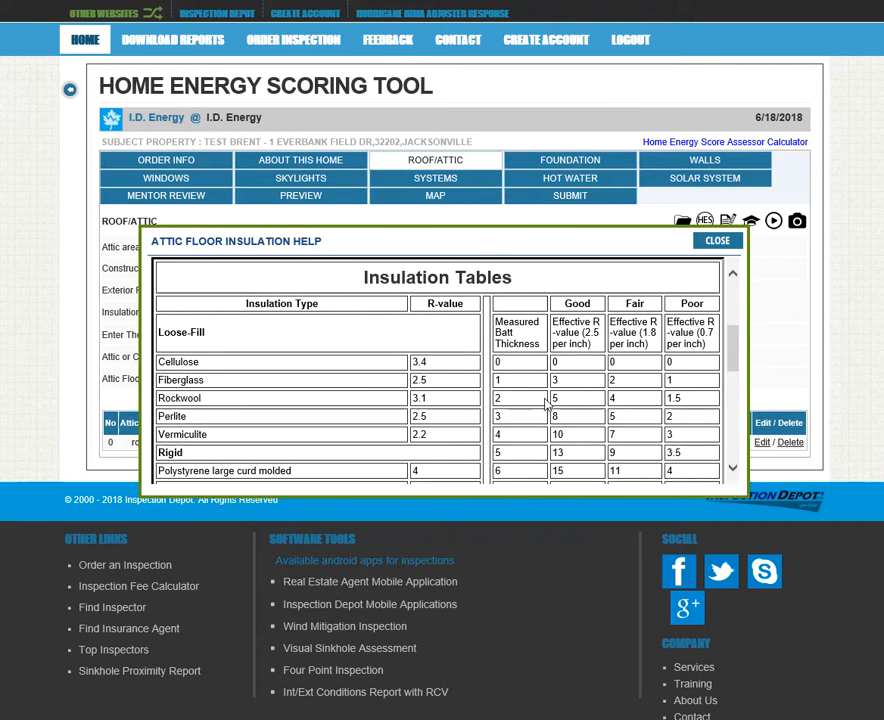
click(717, 241)
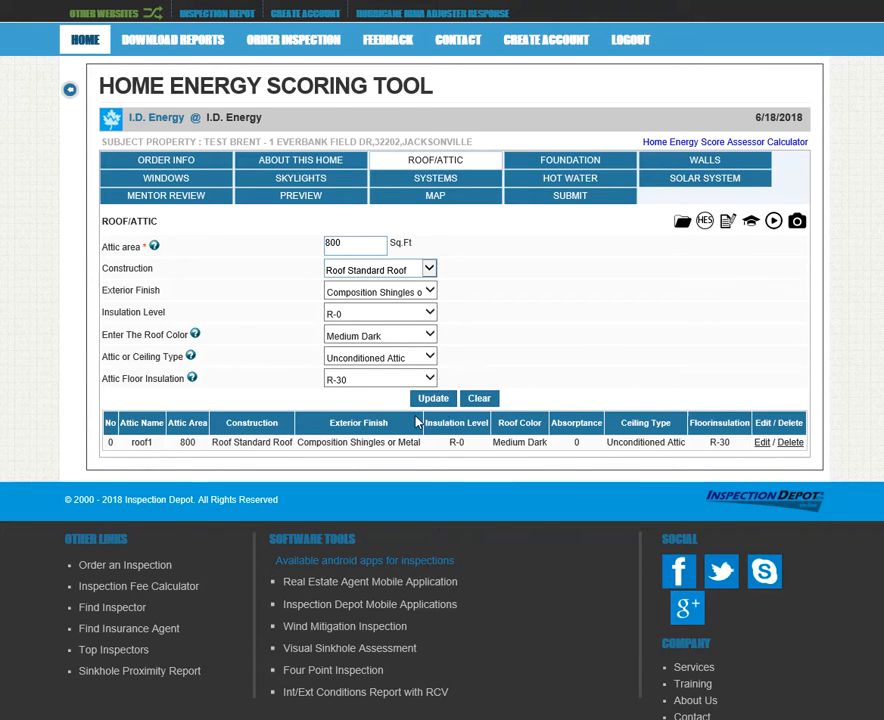
Save the roof1 attic entry and review its saved 800 sq ft values
click(446, 405)
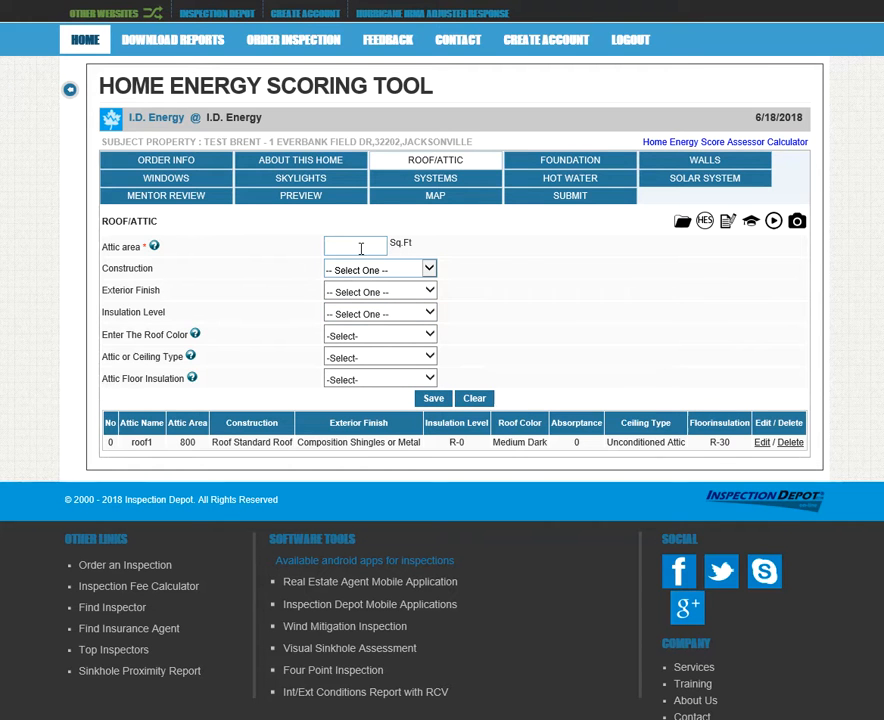
click(254, 160)
drag(123, 446, 731, 450)
click(643, 356)
double_click(144, 442)
double_click(189, 446)
Start roof2 at 200 sq ft with Standard Roof construction and Composition Shingles or Metal finish
click(367, 242)
click(429, 270)
click(430, 279)
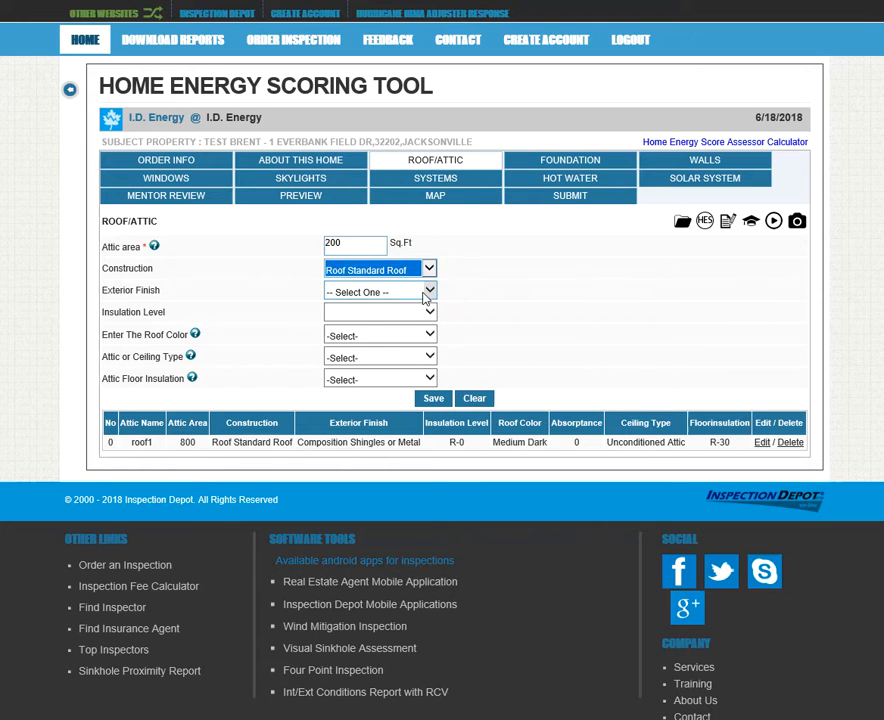
click(427, 291)
click(400, 297)
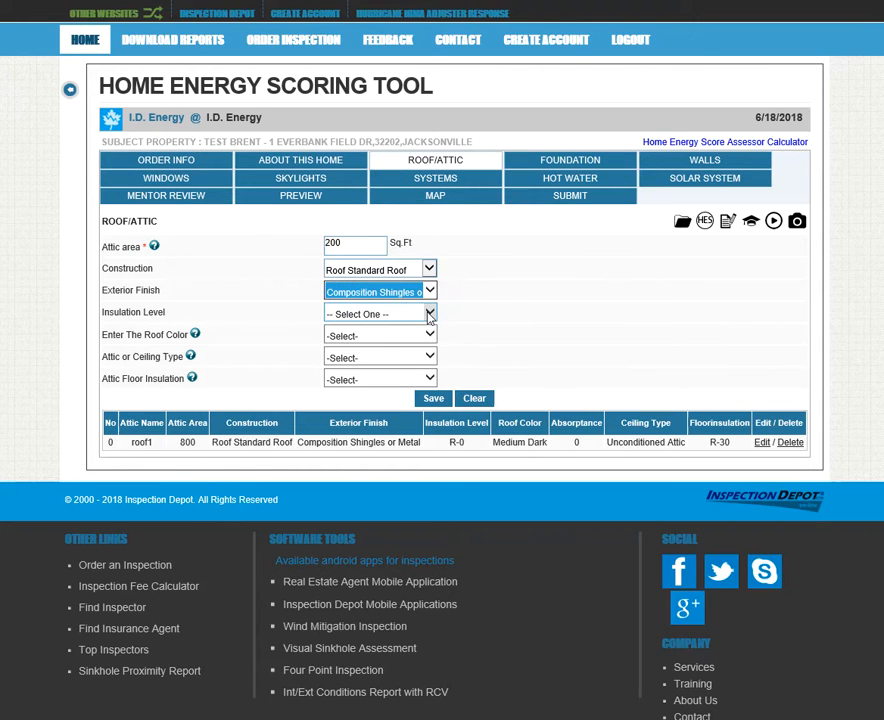
Give roof2 R-19 insulation, Medium Dark colour and Cathedral Ceiling, and save it
click(429, 314)
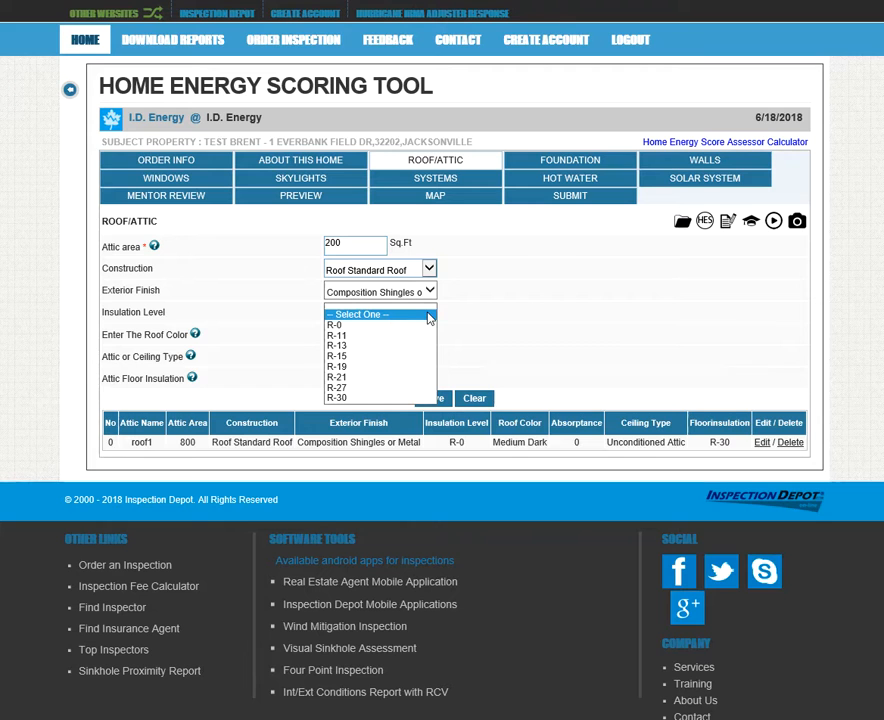
click(401, 367)
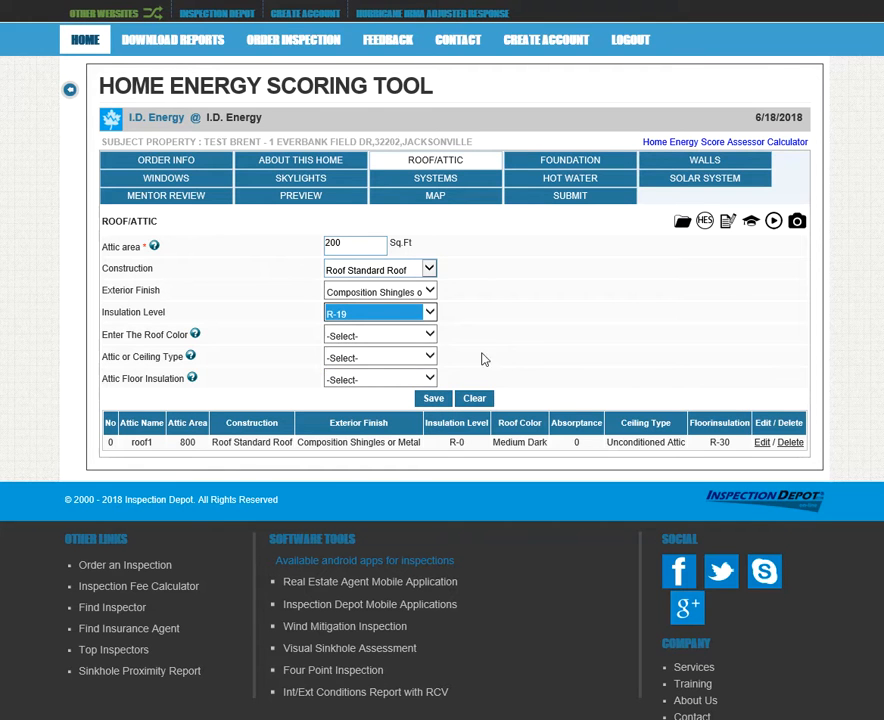
click(420, 335)
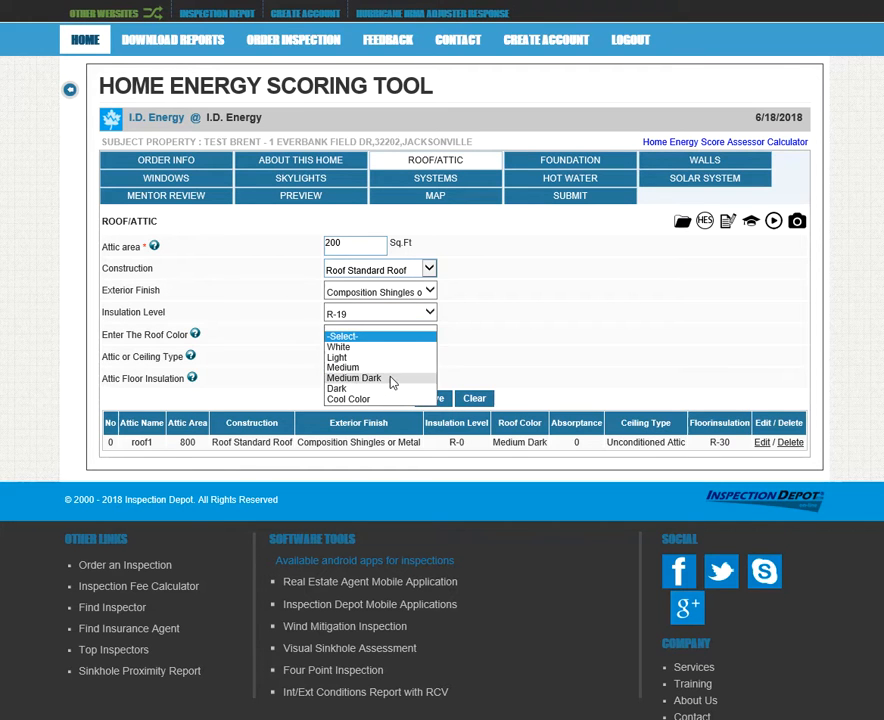
click(392, 379)
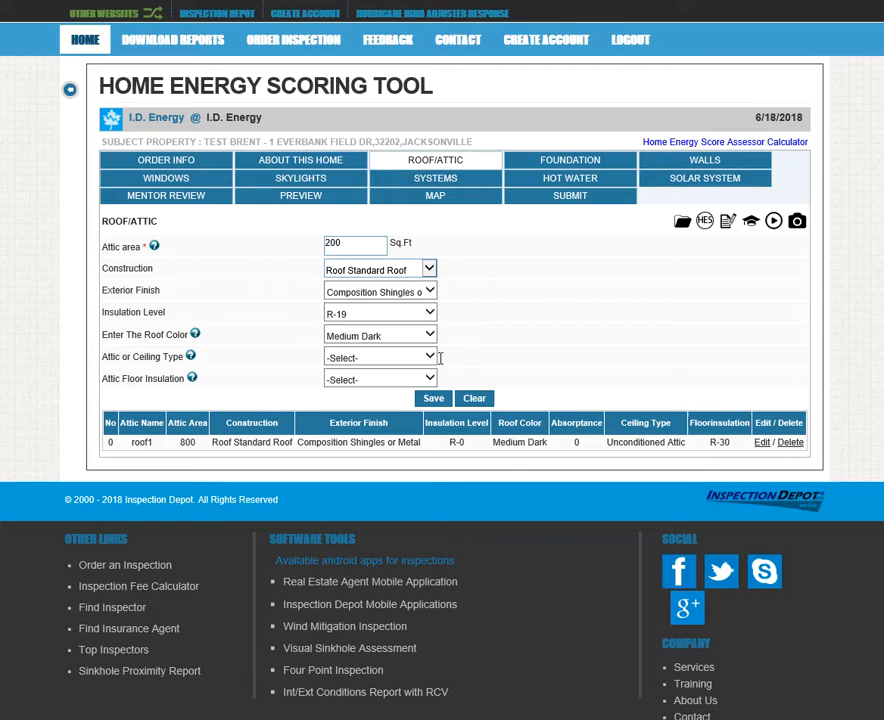
click(431, 357)
click(400, 391)
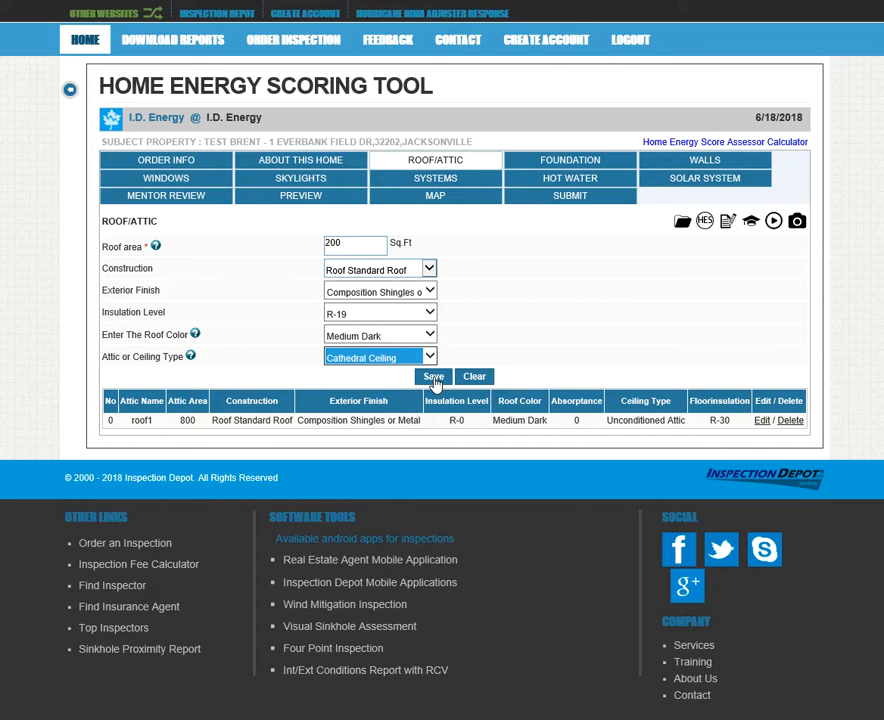
click(433, 378)
Review the new roof2 row and its 200 sq ft area in the roof table
double_click(142, 434)
double_click(187, 436)
drag(222, 436, 692, 437)
click(650, 436)
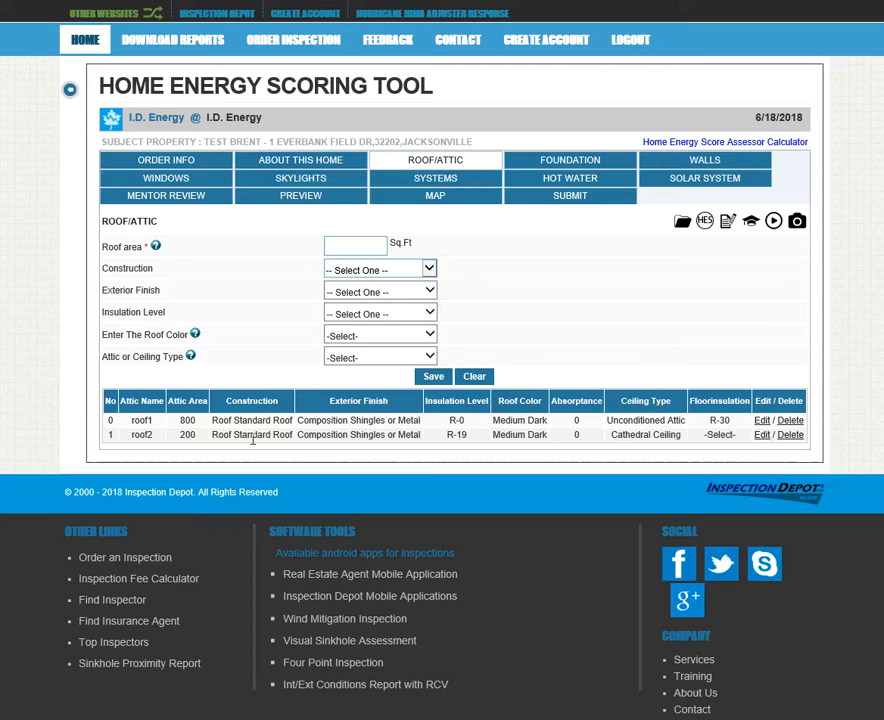
Reopen floor1 on the Foundation tab, try R-5 walls, then restore R-0 and confirm it
click(542, 161)
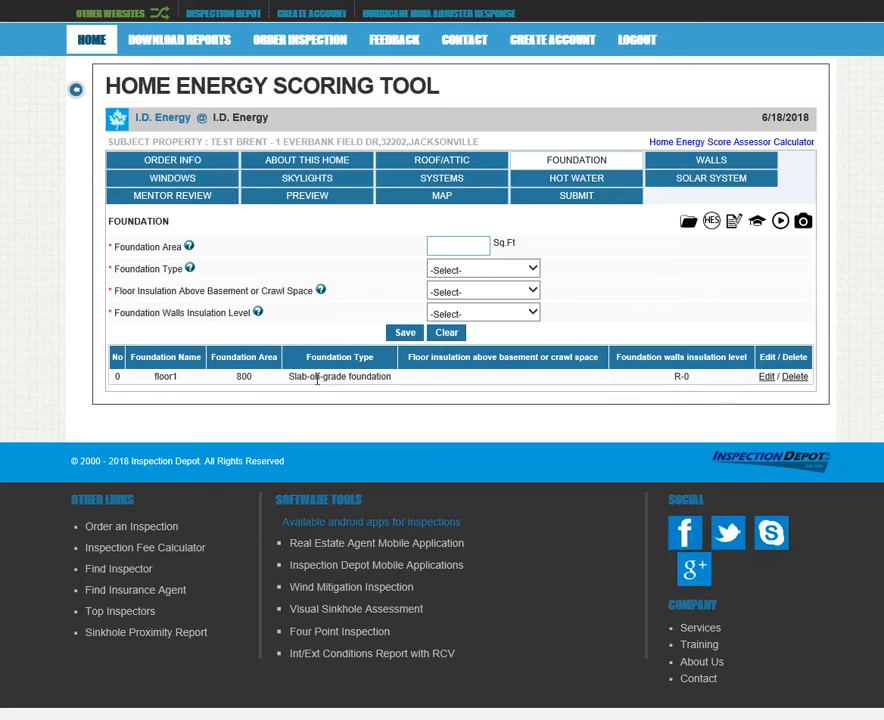
click(764, 377)
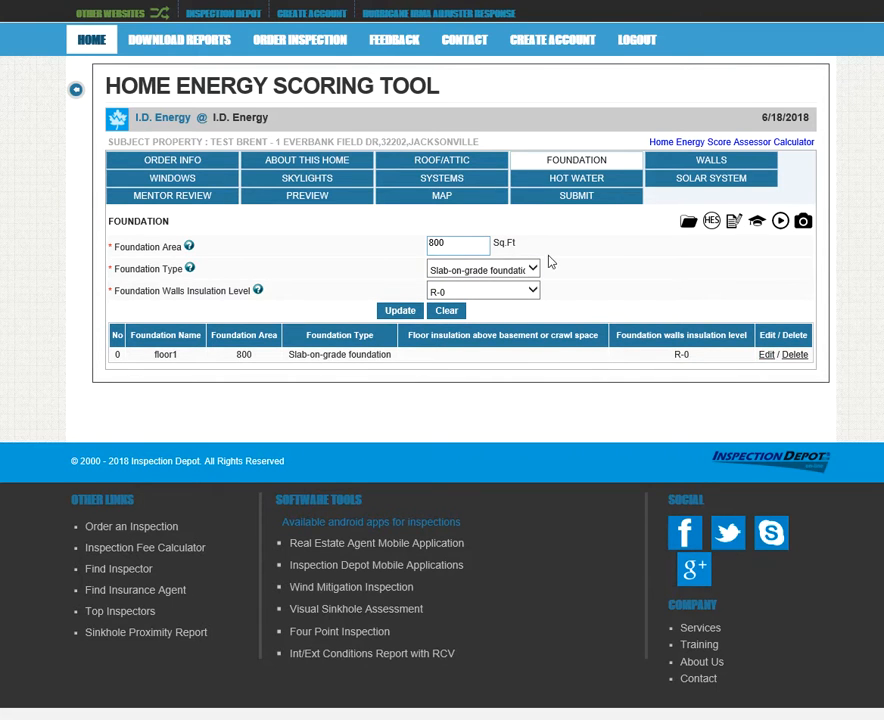
click(531, 290)
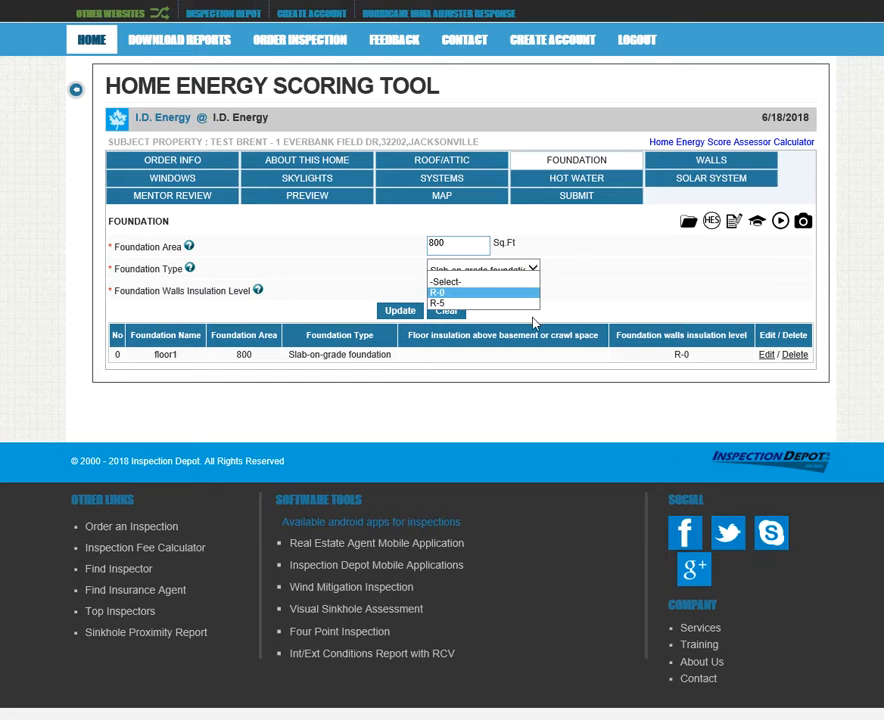
click(498, 302)
click(529, 290)
click(510, 281)
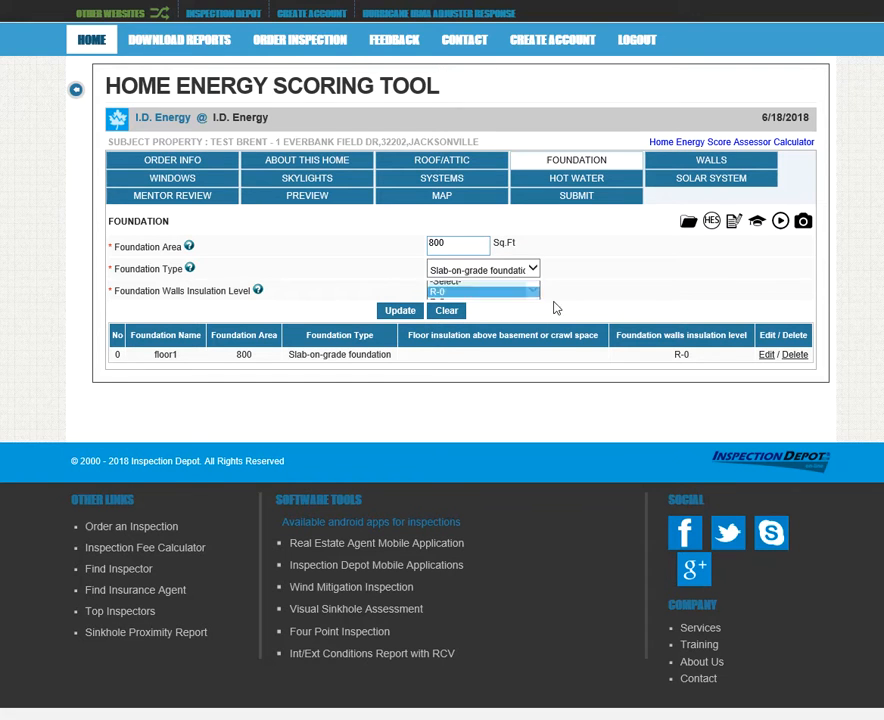
click(399, 311)
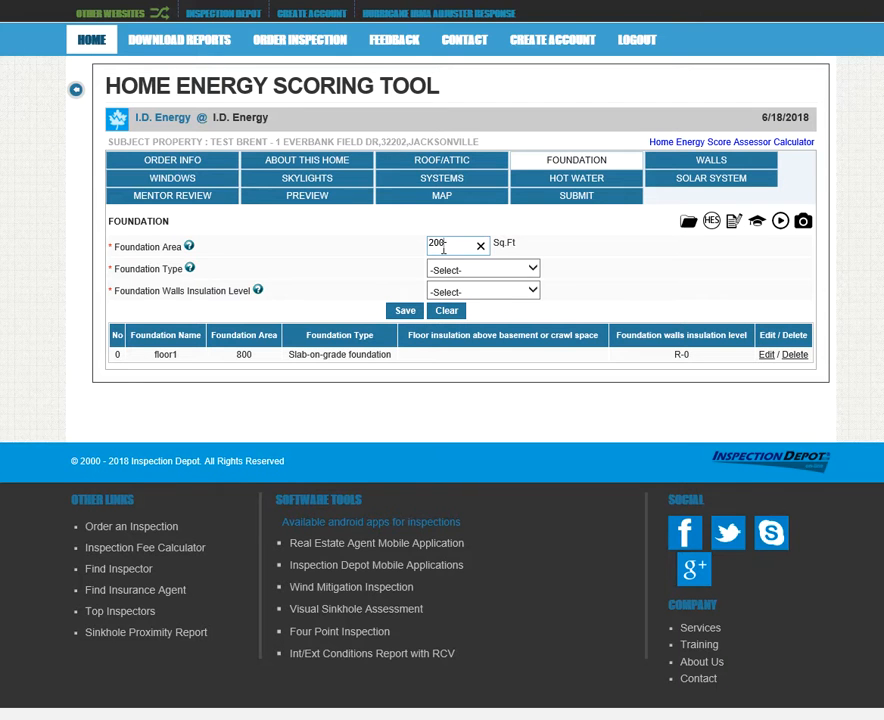
Save floor2 as a 200 sq ft Vented Crawlspace with R-13 floor and R-0 wall insulation
click(533, 268)
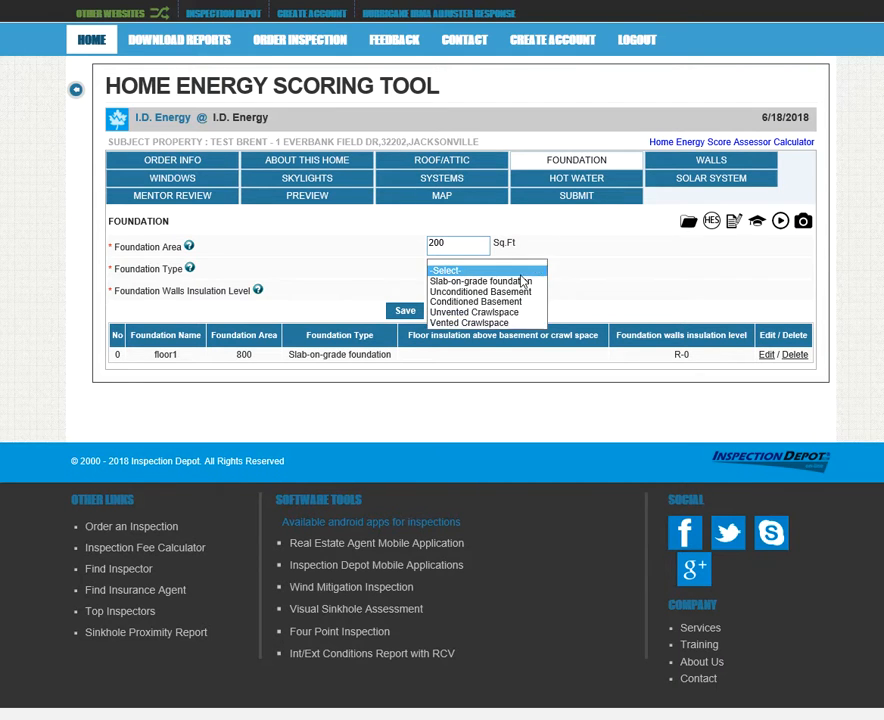
click(505, 322)
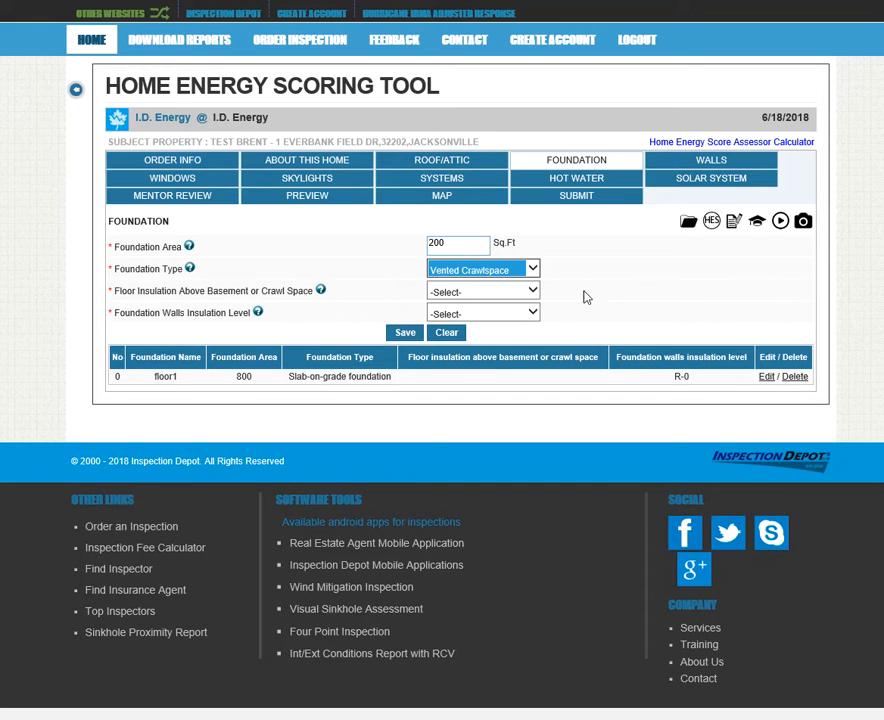
click(534, 296)
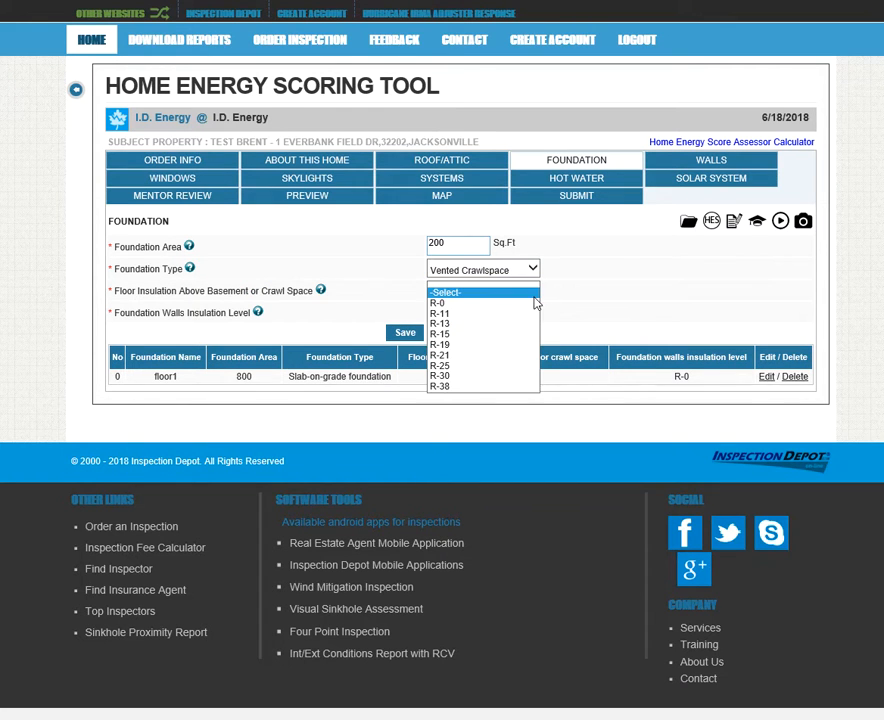
click(462, 324)
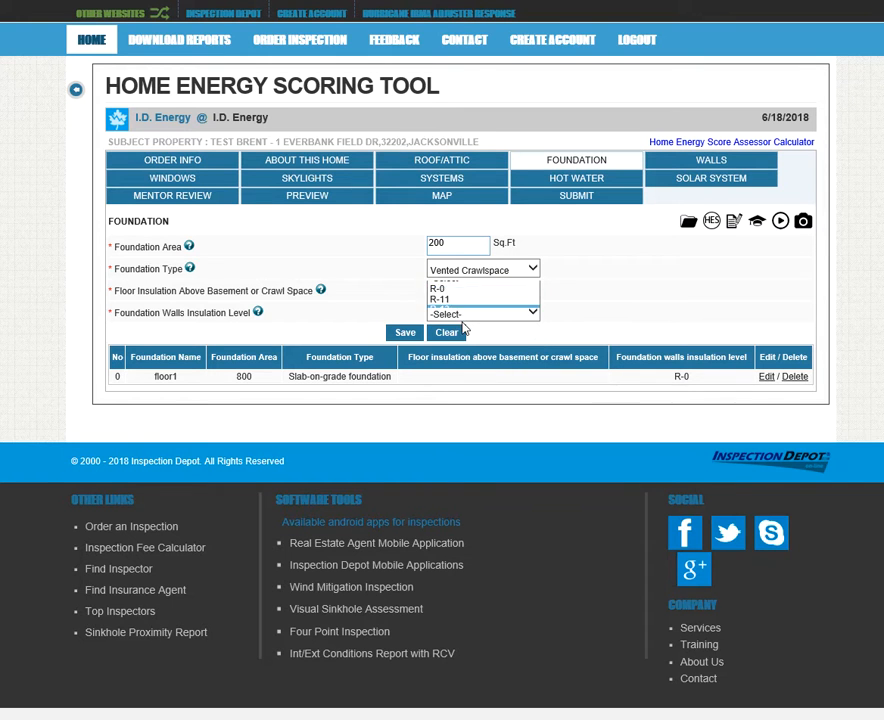
click(536, 314)
click(530, 326)
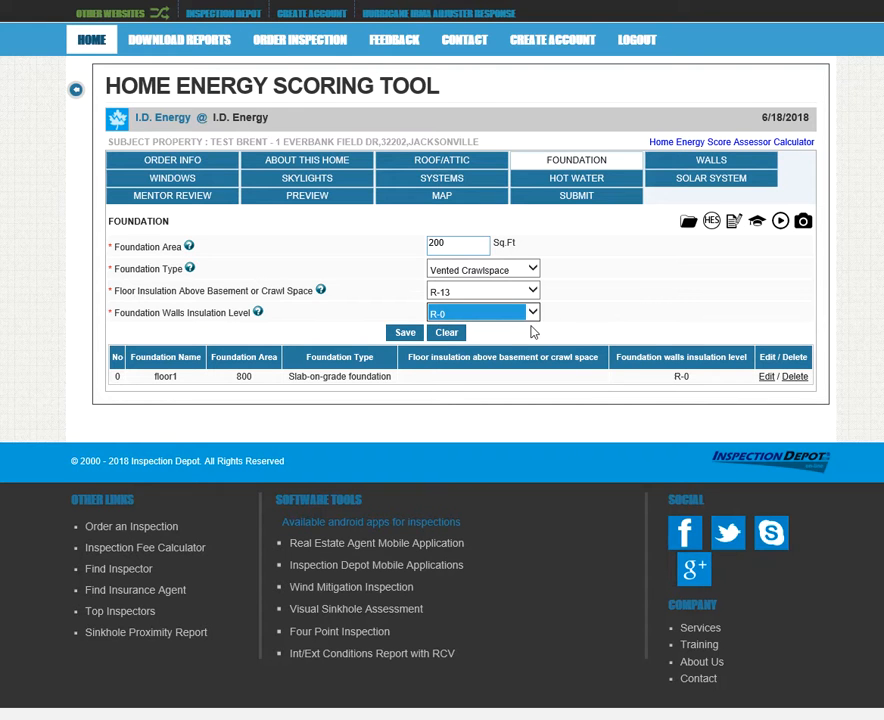
click(403, 335)
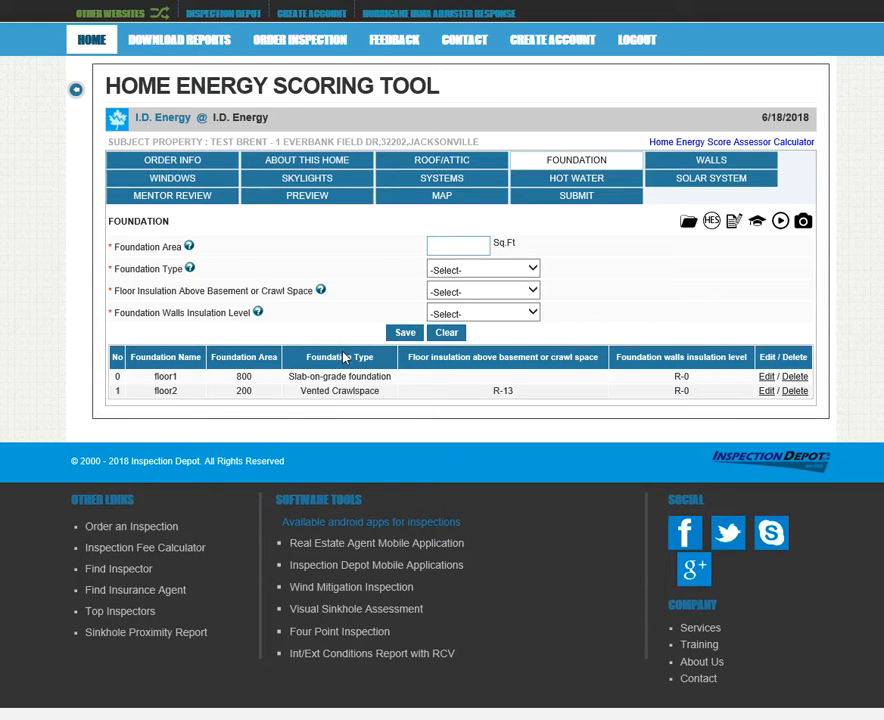
double_click(168, 394)
double_click(244, 391)
On the Walls tab, set the home as not a townhouse with walls the same on all sides
click(703, 168)
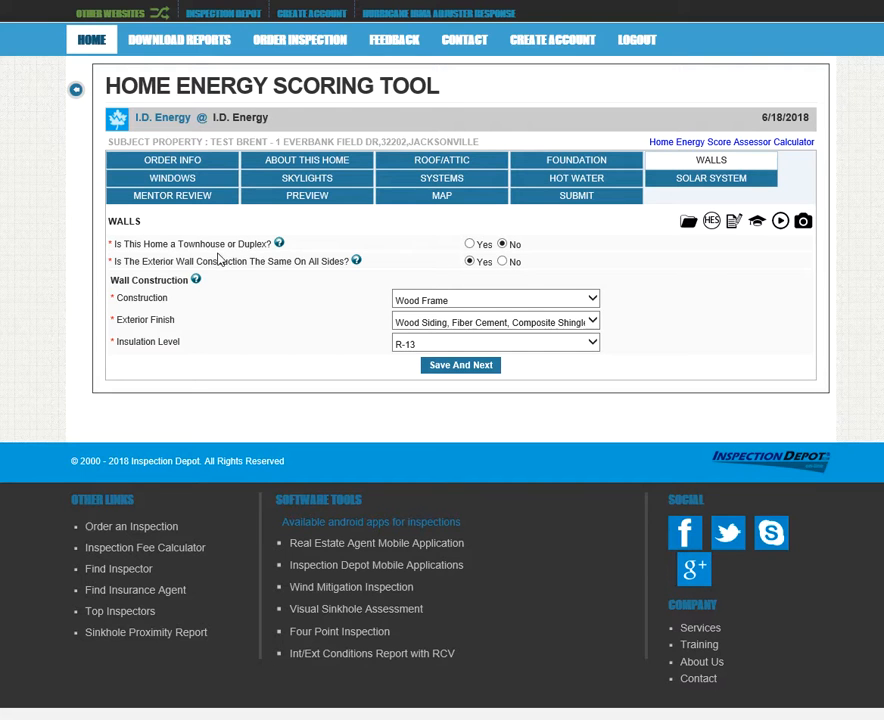
click(470, 244)
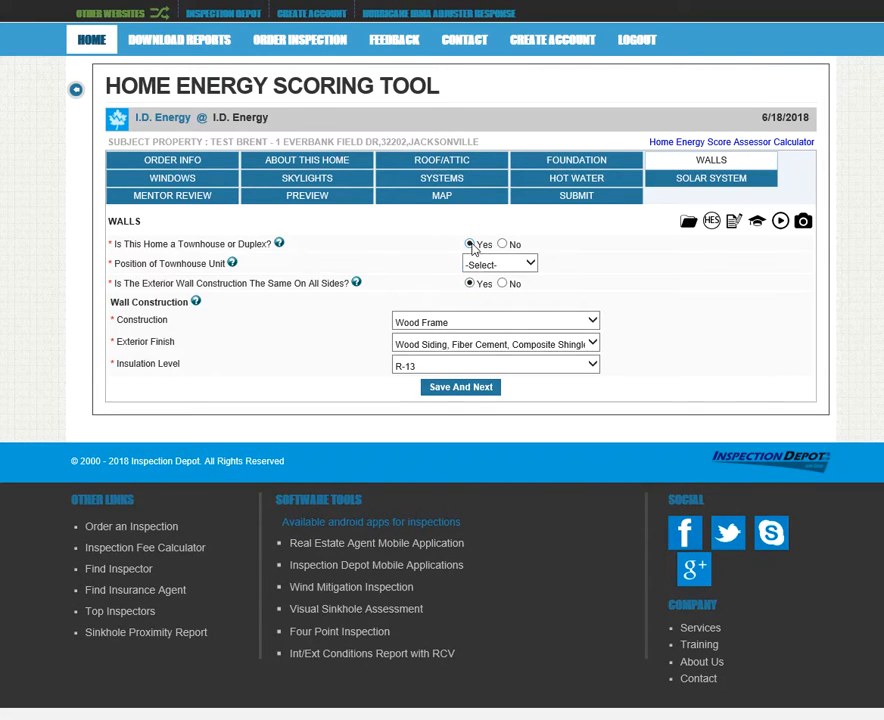
click(529, 263)
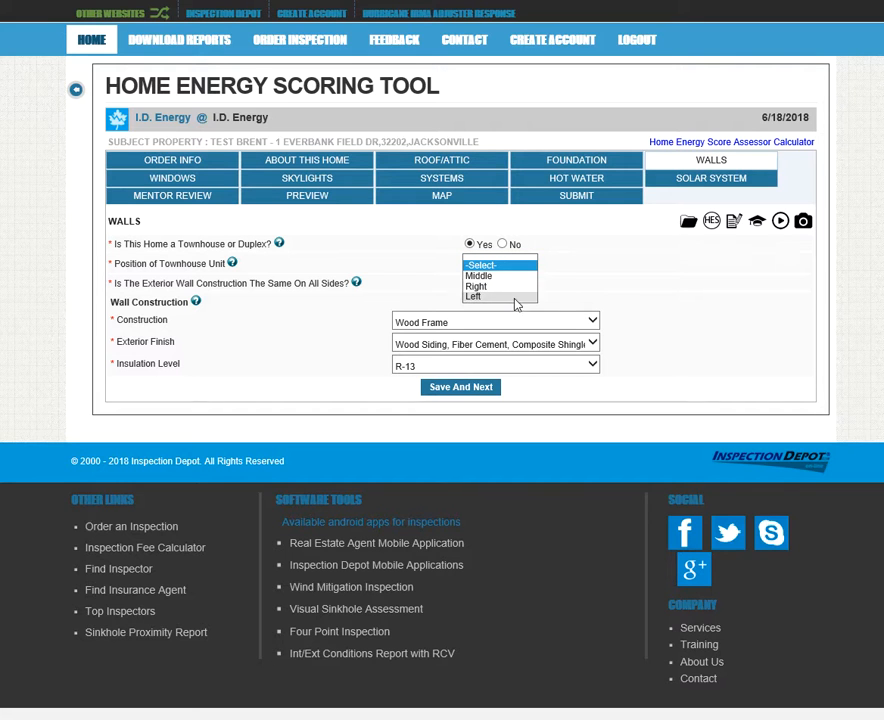
click(529, 262)
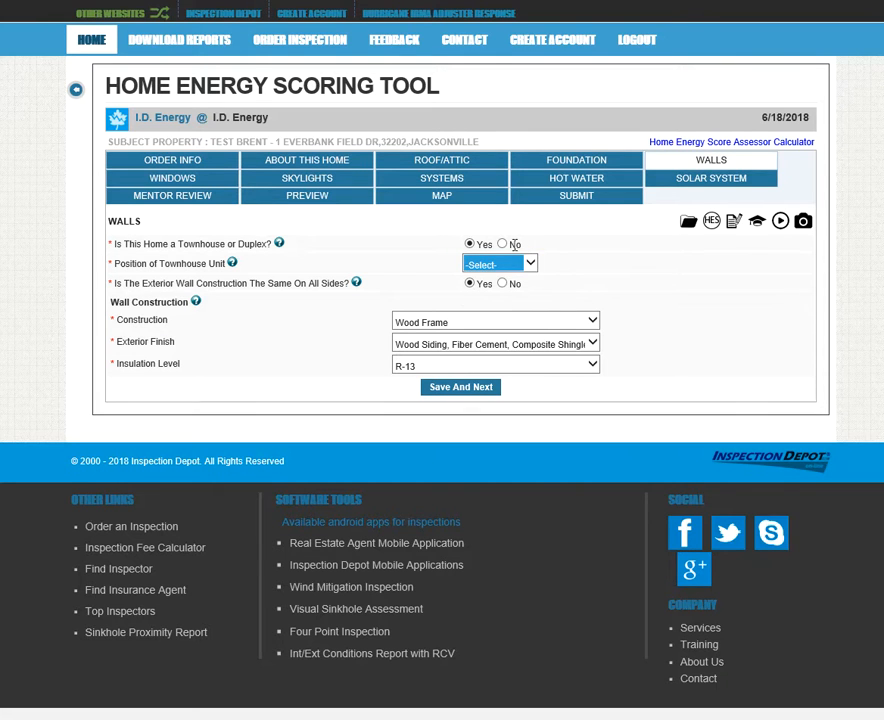
click(503, 244)
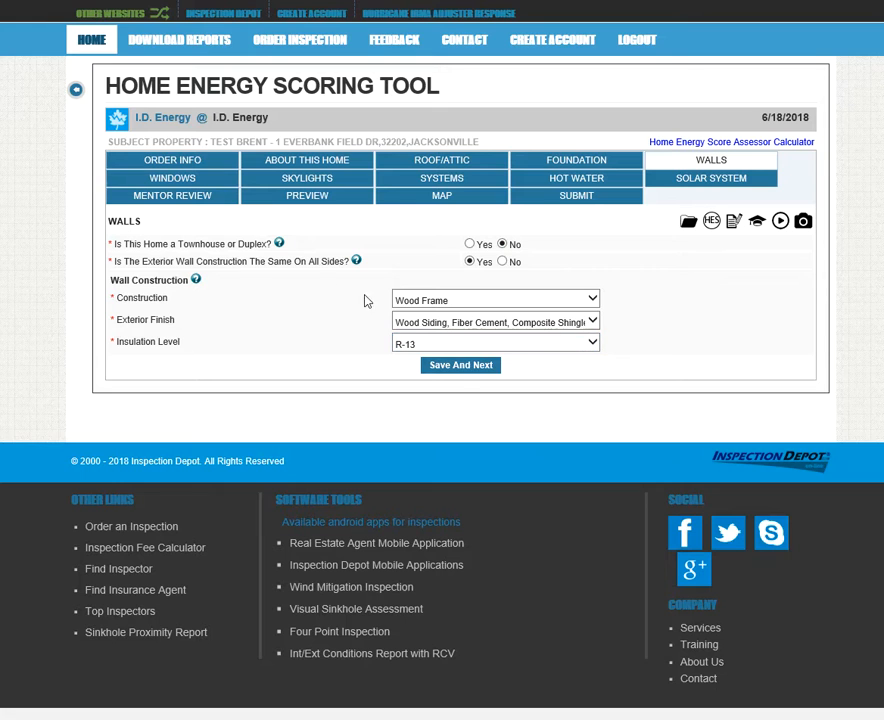
click(503, 262)
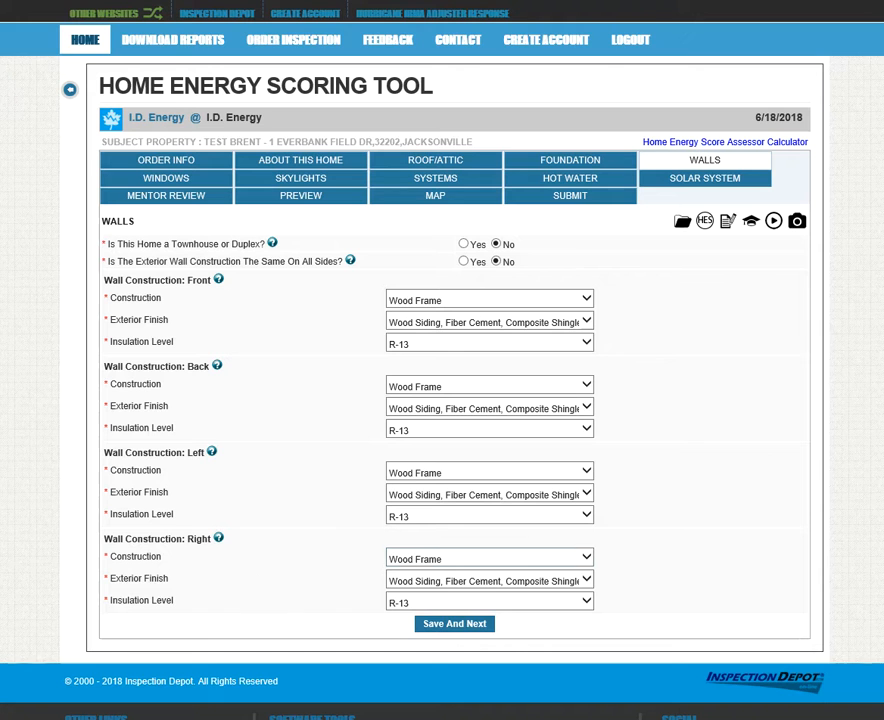
click(464, 262)
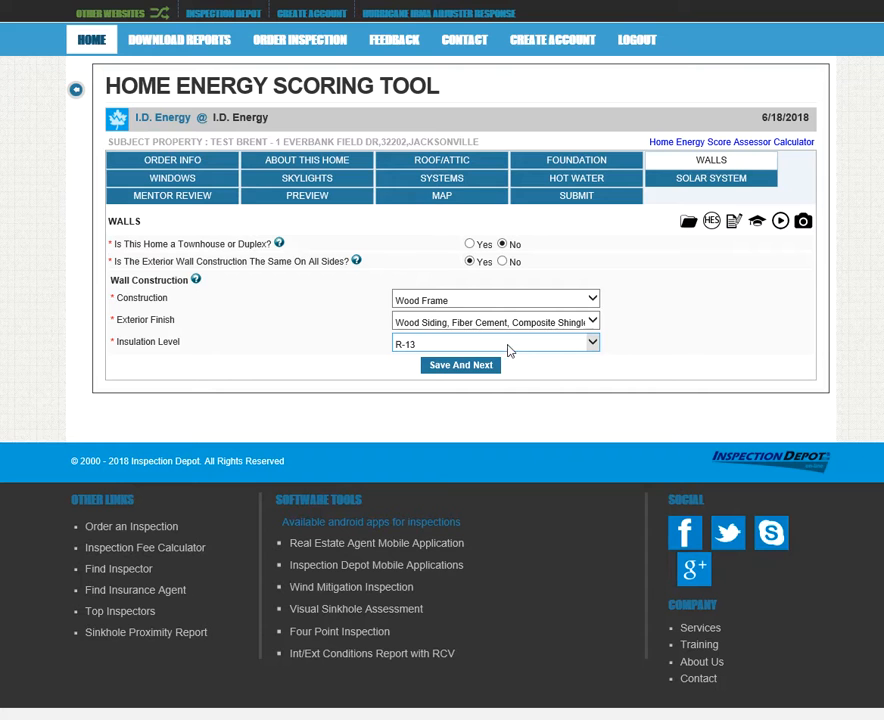
Open the DOE Part 3: Walls guide from Reference Materials and scroll through it
click(733, 222)
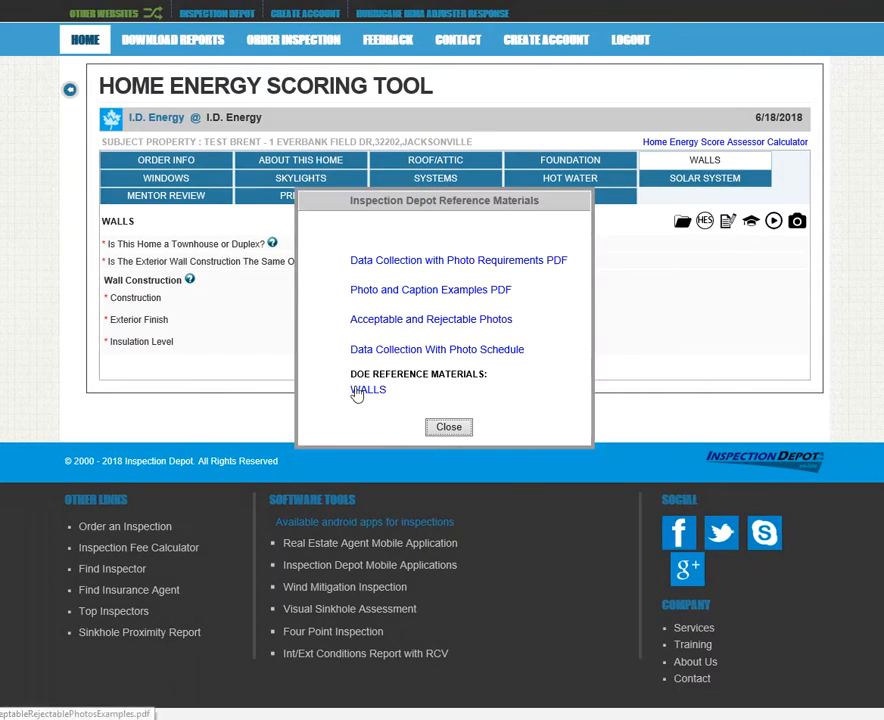
drag(352, 373, 491, 377)
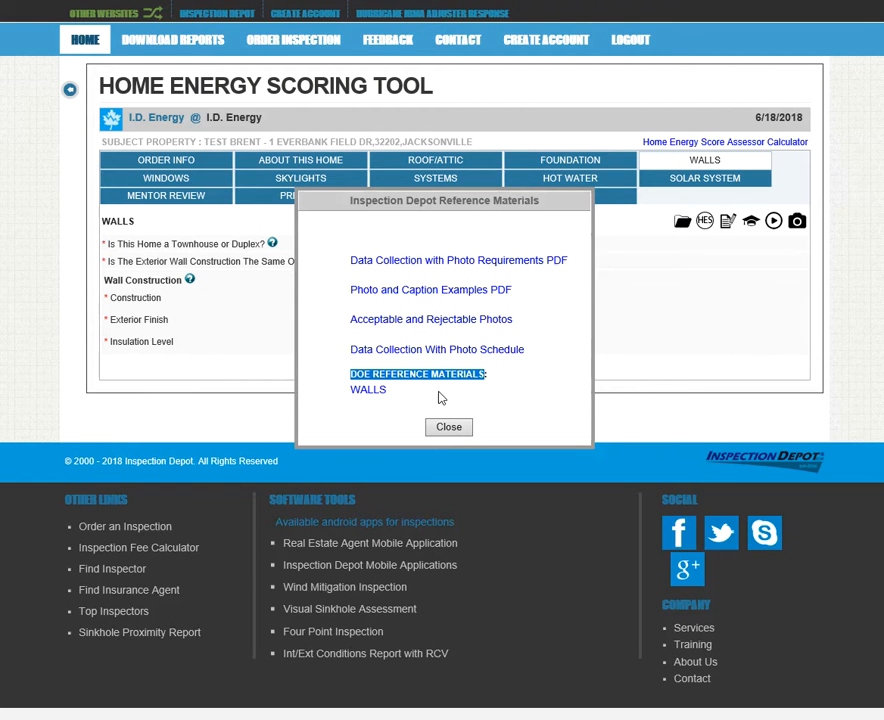
click(379, 393)
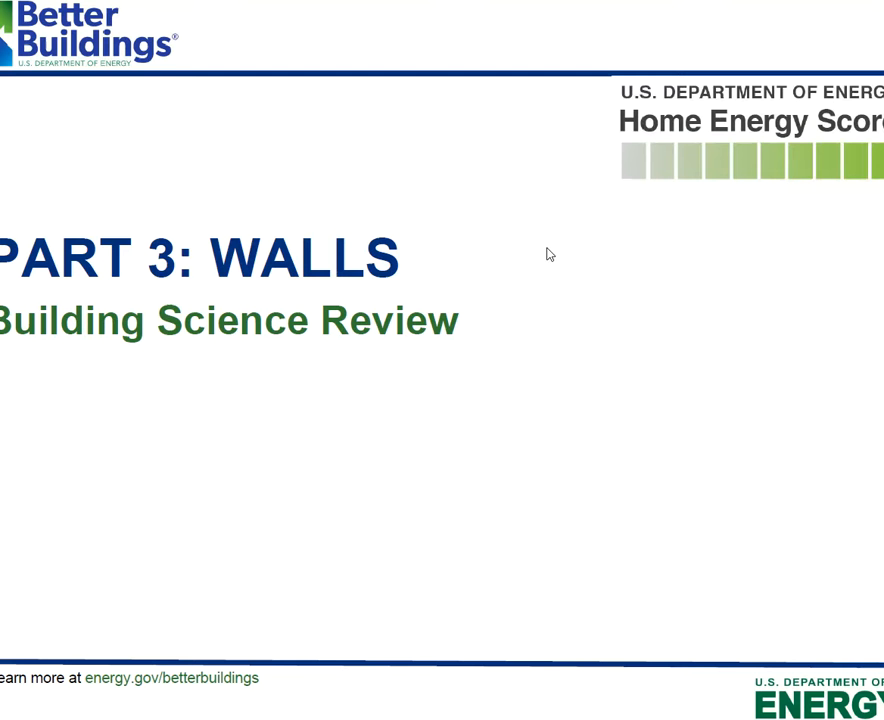
scroll(529, 247, down, 10)
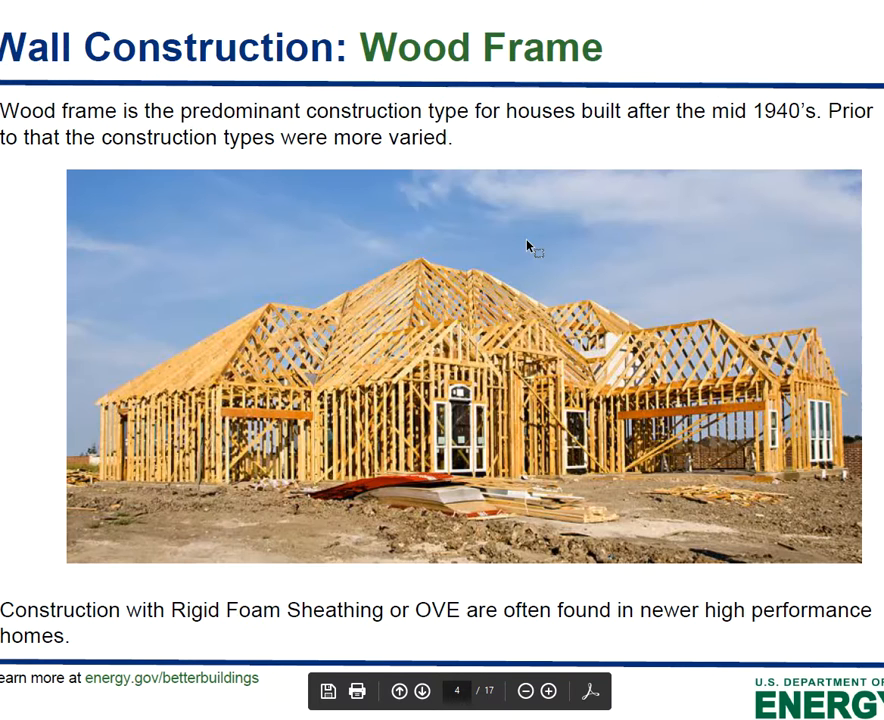
scroll(528, 245, down, 10)
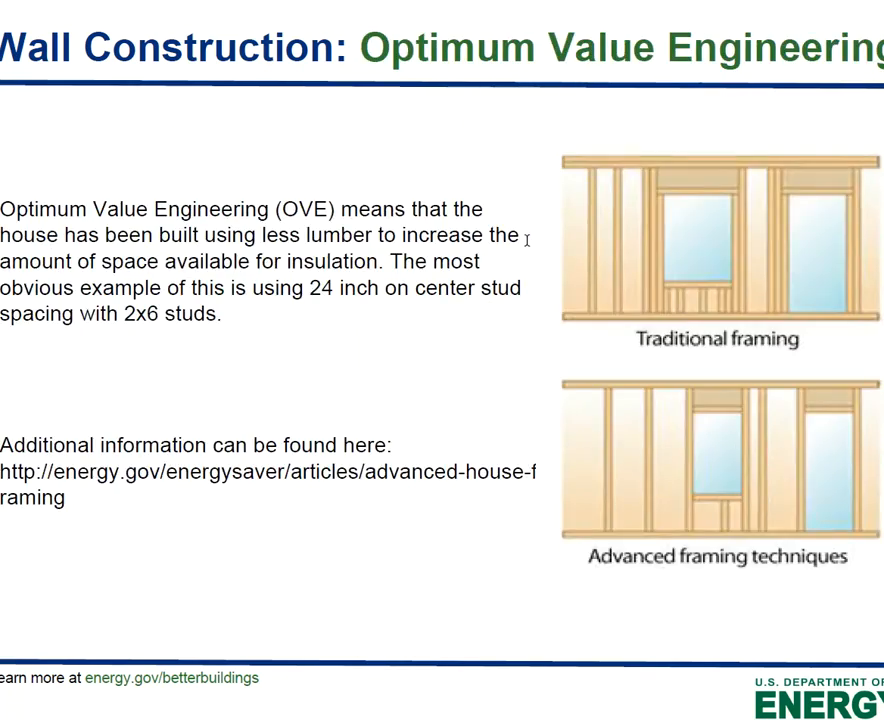
scroll(528, 245, down, 10)
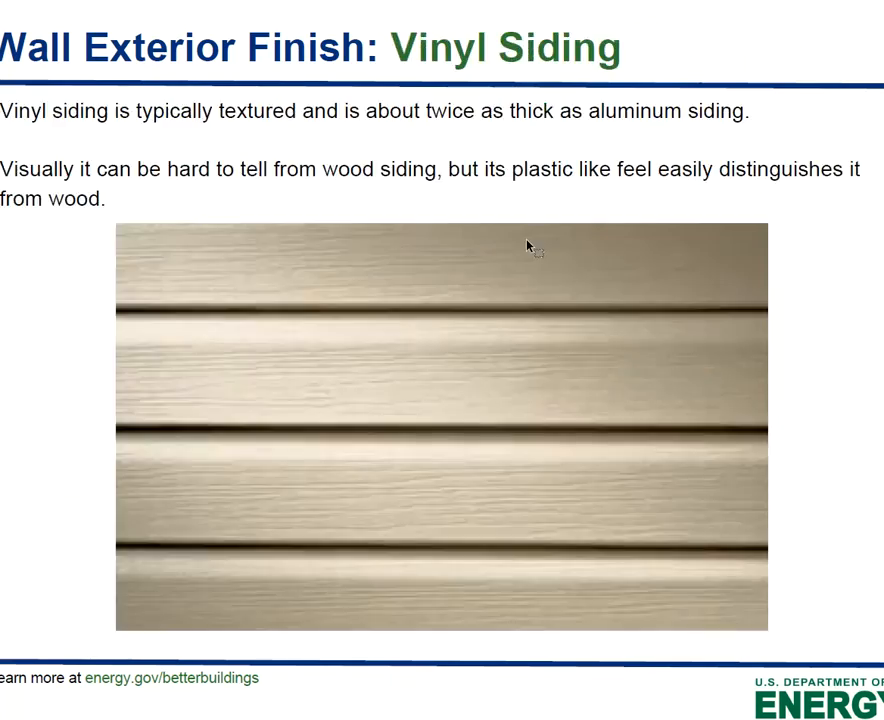
scroll(528, 246, down, 4)
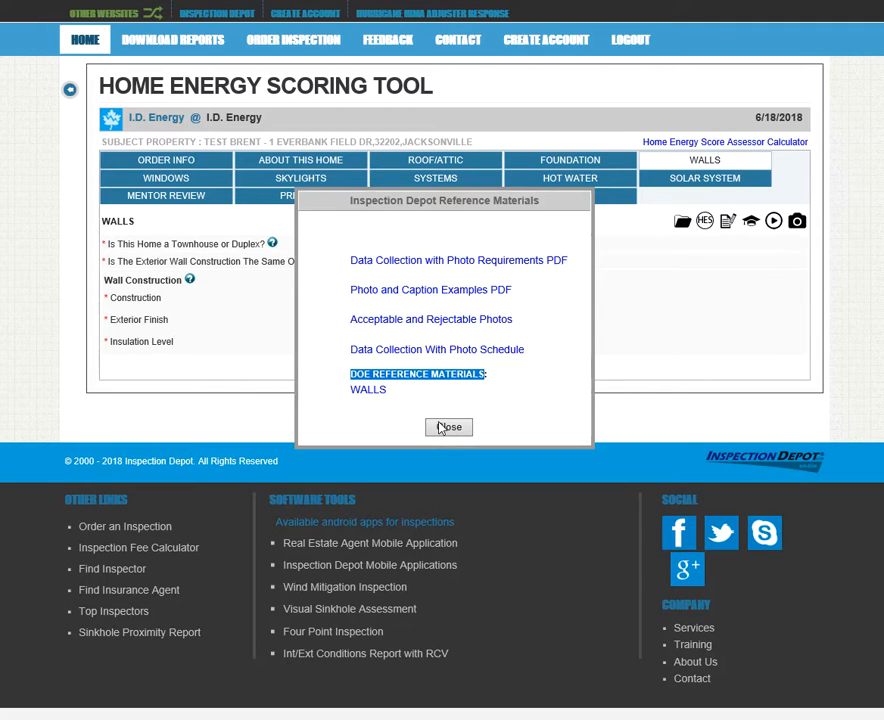
Close the walls reference and check the Foundation section's reference materials
click(447, 427)
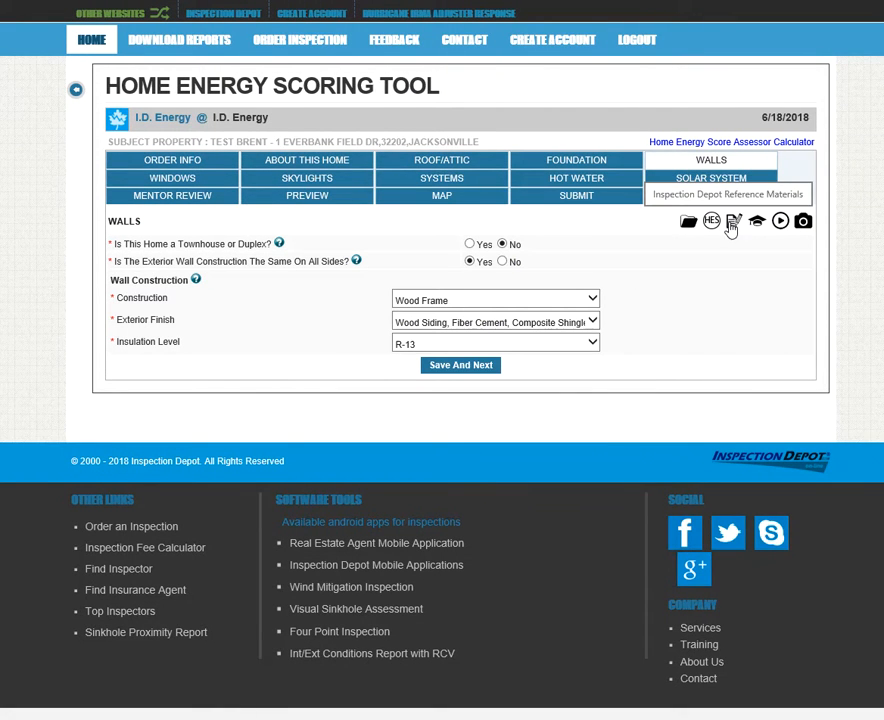
click(576, 160)
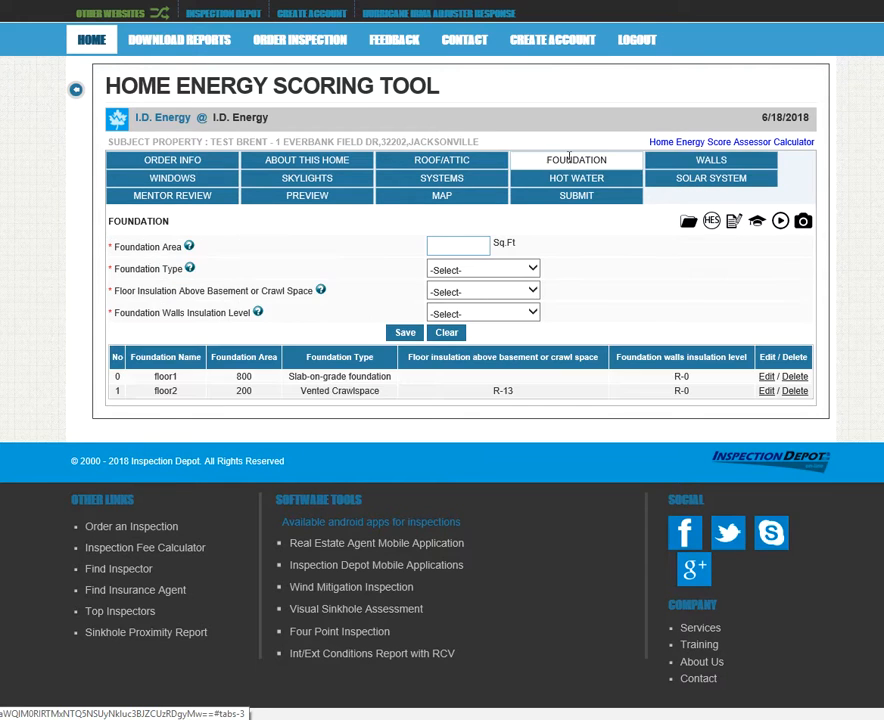
click(733, 226)
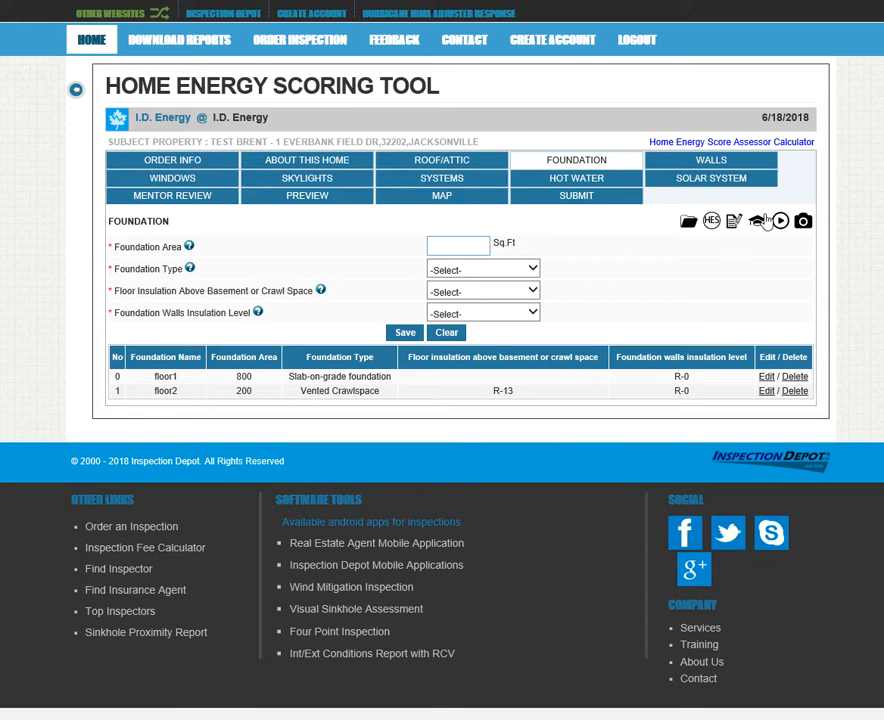
click(758, 221)
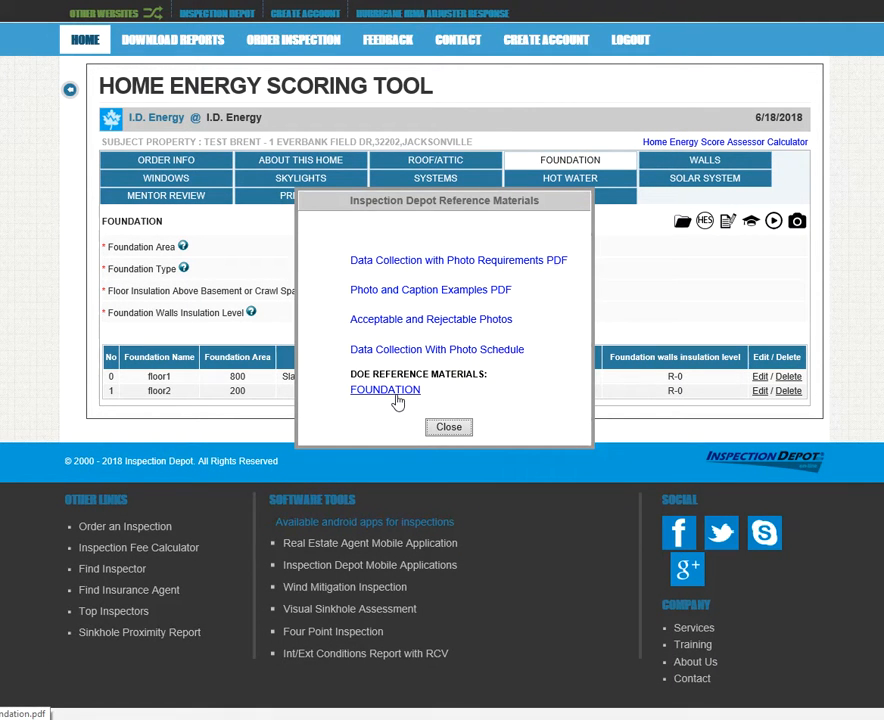
click(449, 427)
Page through the DOE roof and attic reference guide, then return to the Roof/Attic form
click(435, 160)
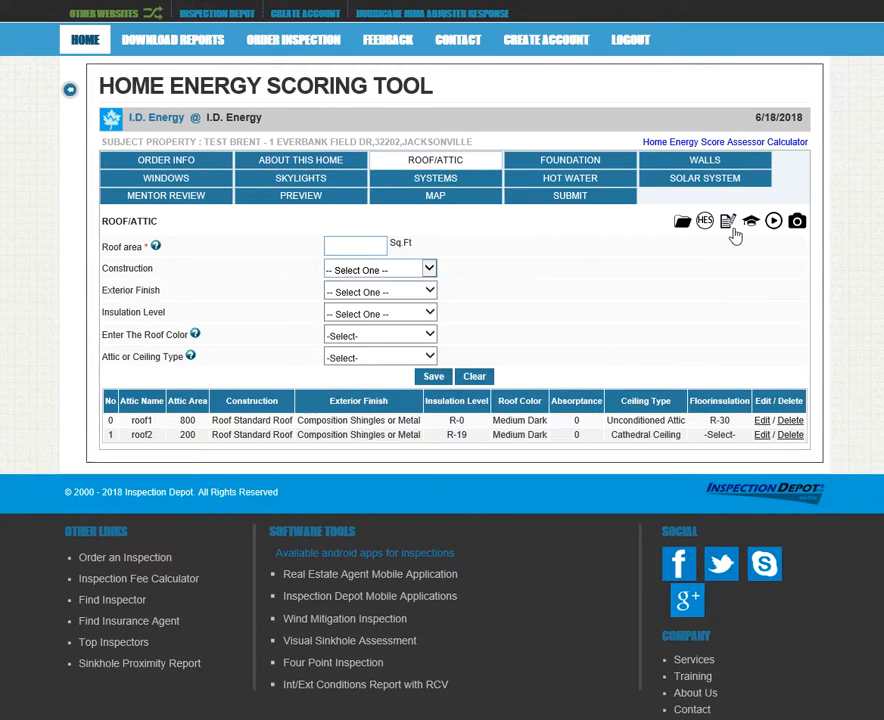
click(750, 221)
click(386, 390)
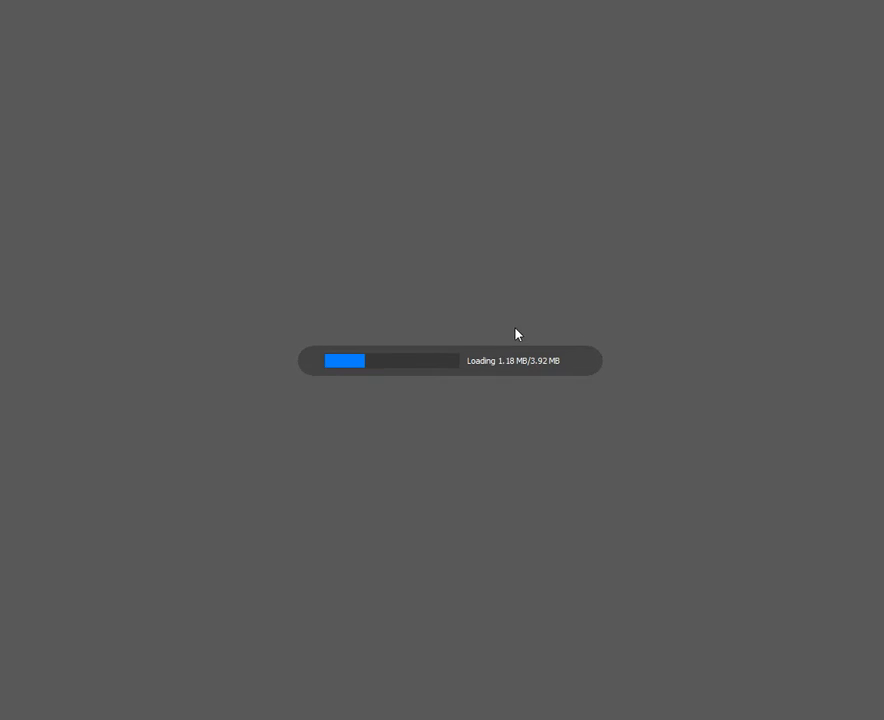
scroll(567, 315, down, 2)
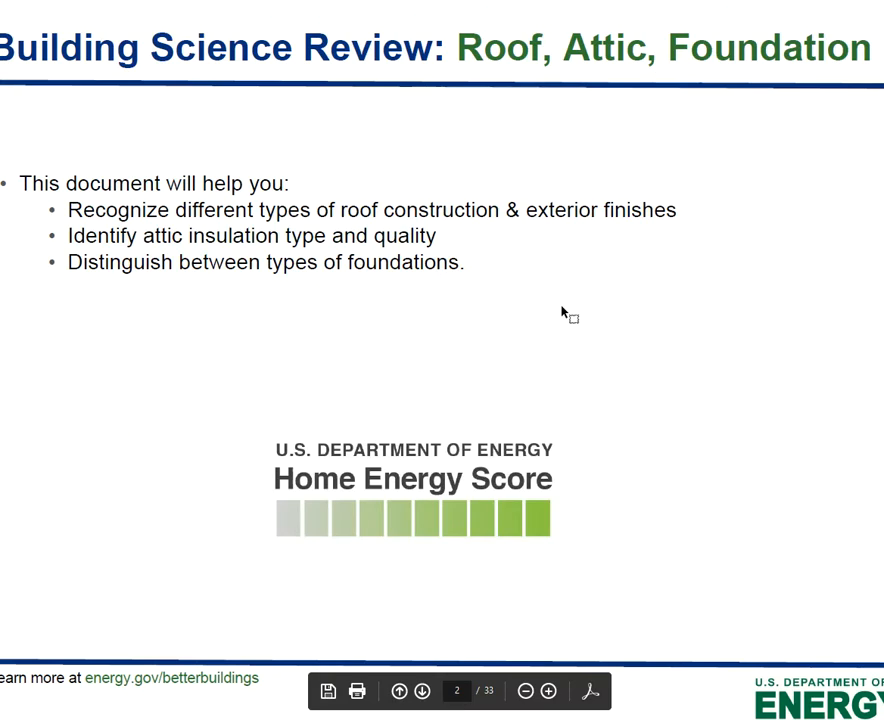
scroll(561, 314, down, 1)
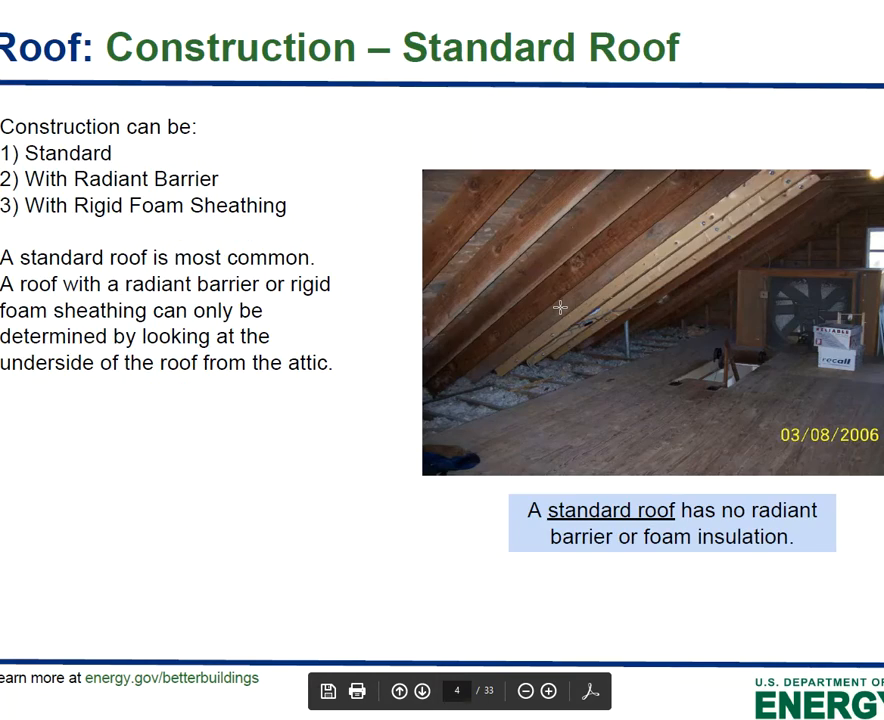
scroll(560, 307, down, 2)
scroll(560, 307, up, 1)
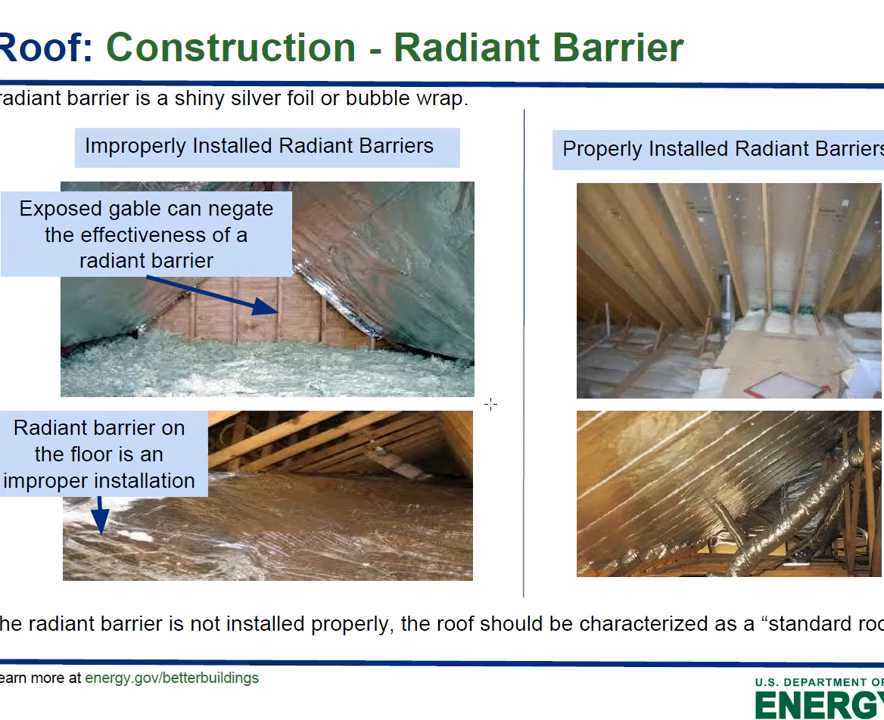
scroll(568, 390, down, 3)
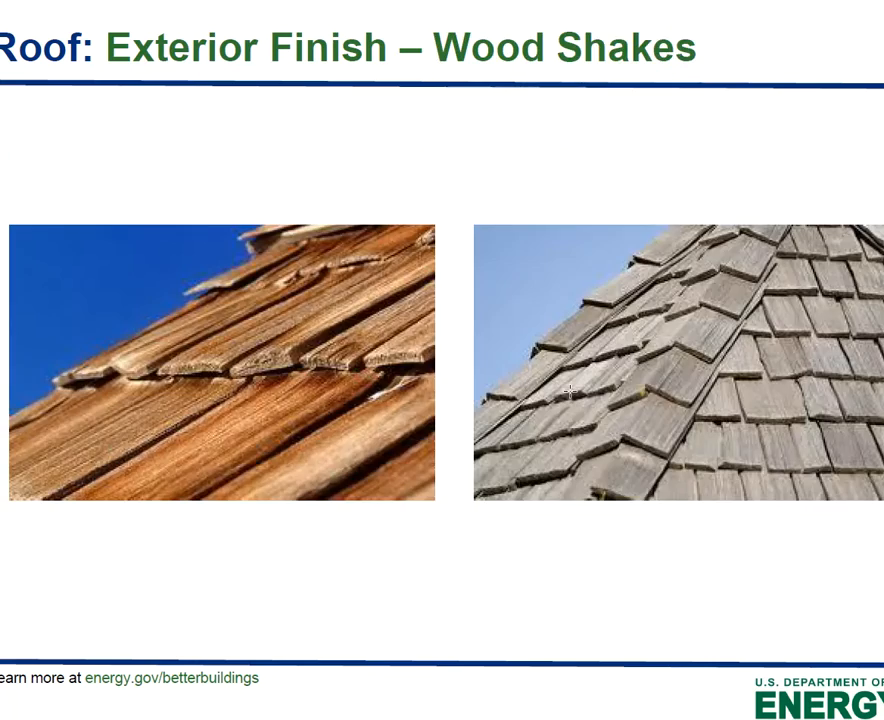
scroll(569, 391, down, 2)
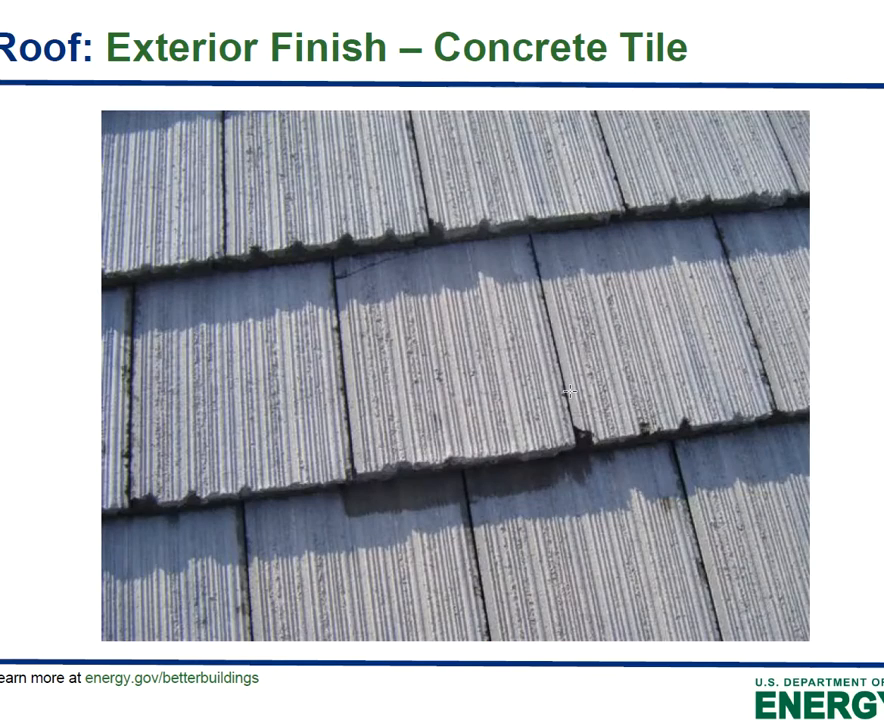
scroll(569, 391, down, 1)
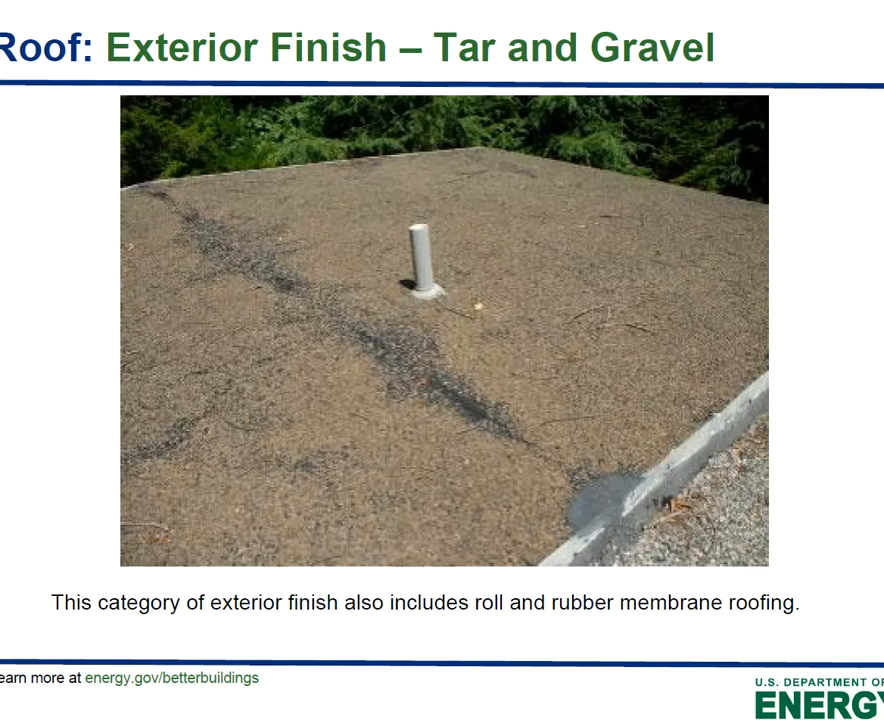
key(ctrl+w)
click(453, 428)
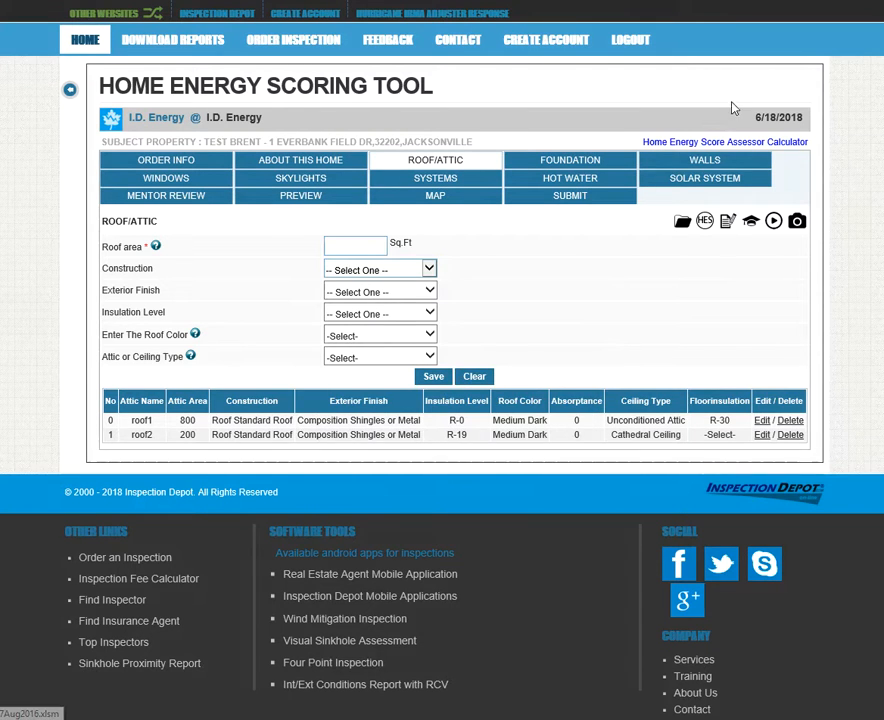
Save the wall details, then save double-pane aluminum tinted windows, identical on all sides
click(717, 162)
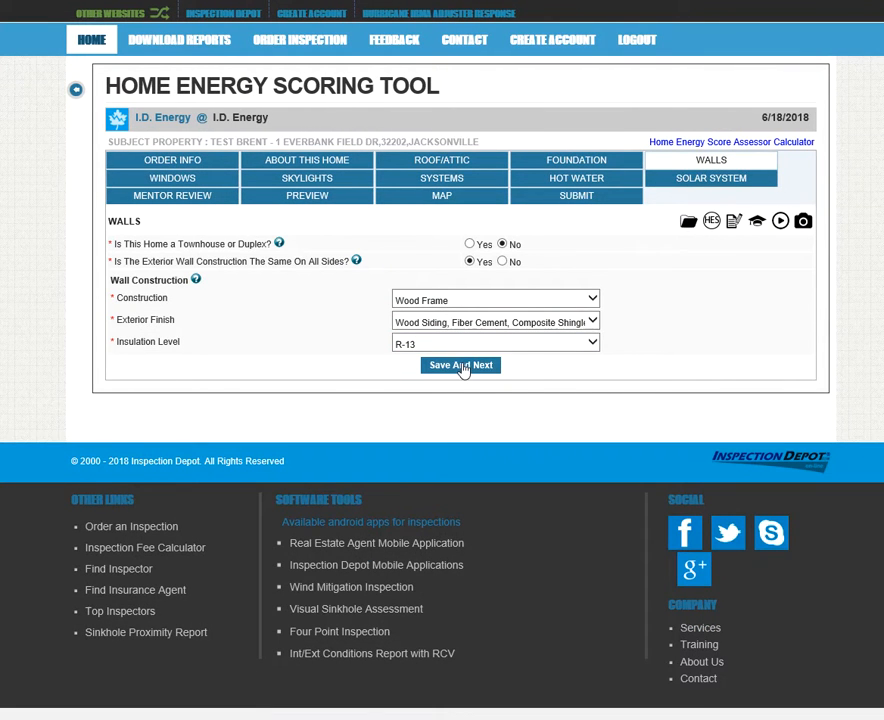
click(462, 366)
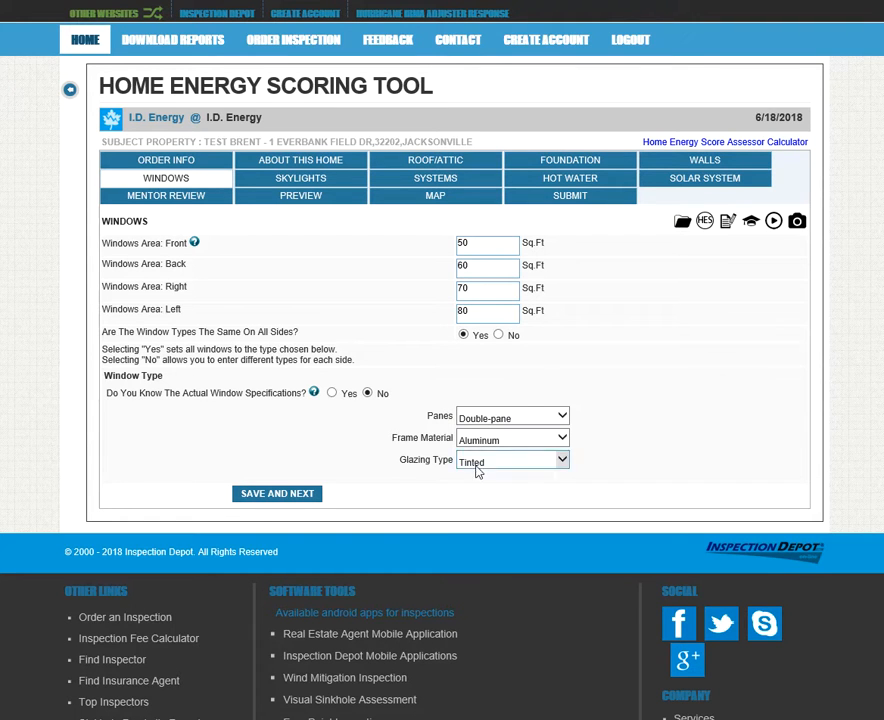
click(499, 337)
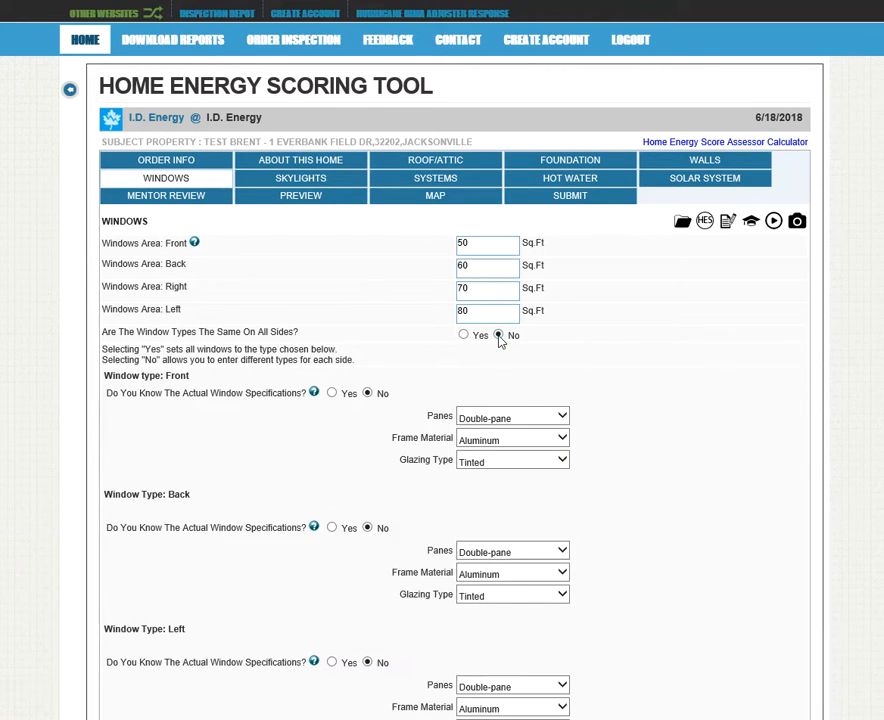
scroll(572, 389, down, 3)
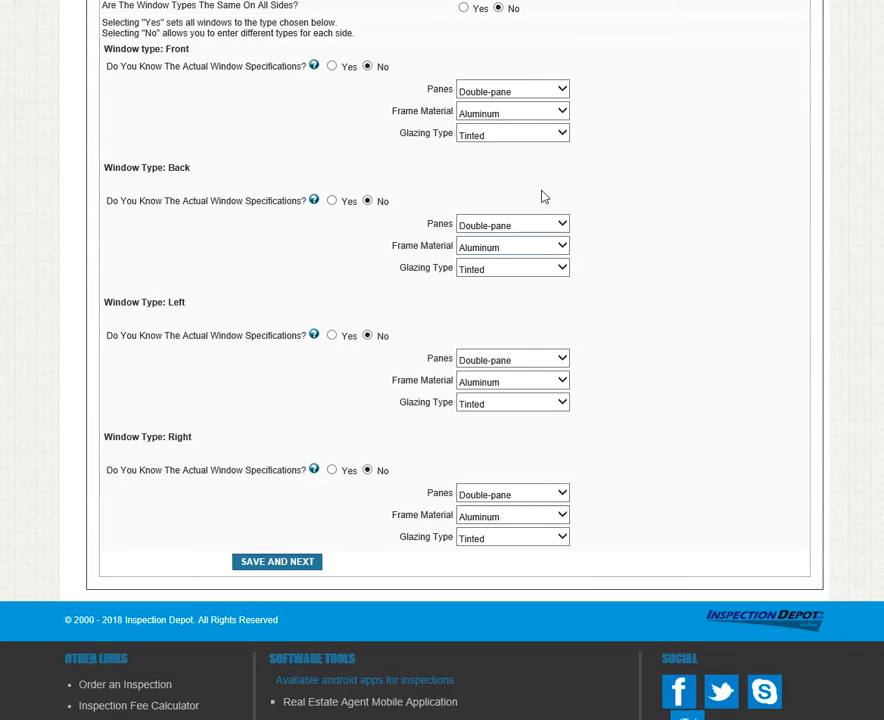
scroll(604, 485, up, 2)
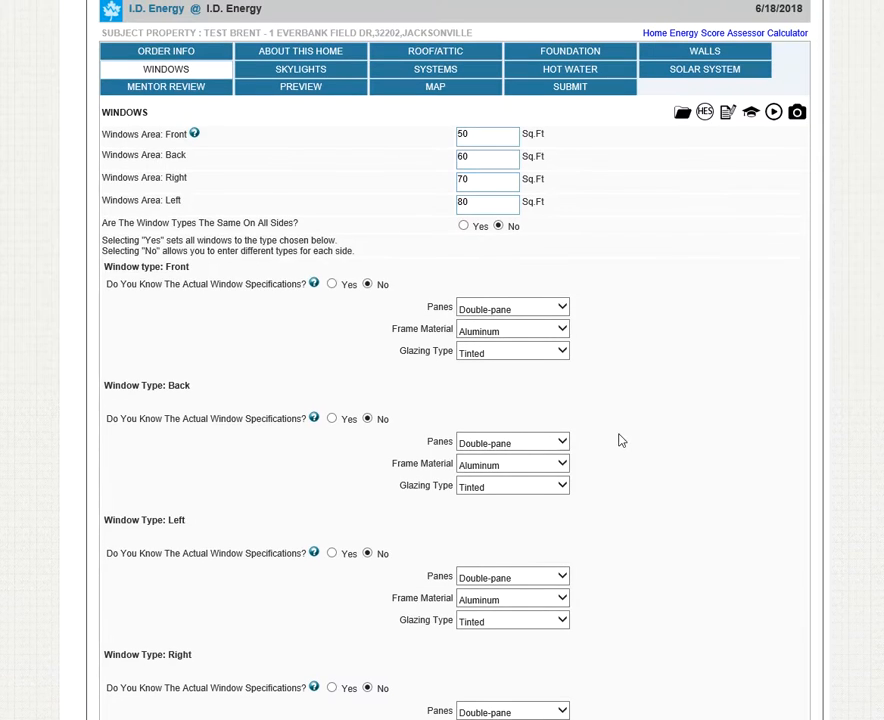
click(463, 225)
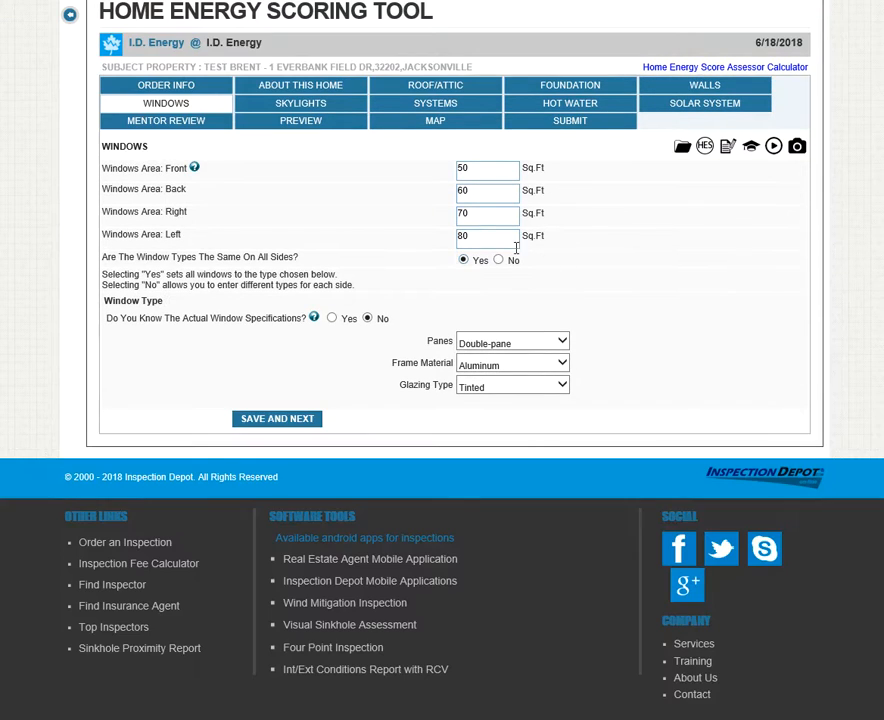
click(268, 420)
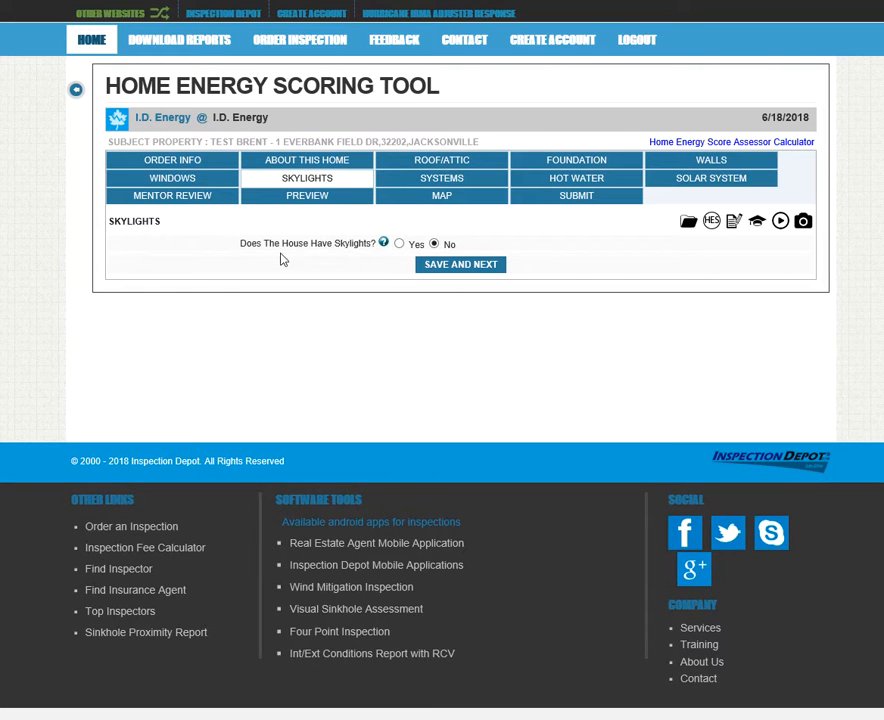
Answer No to 'Does the house have skylights?' and save to reach Systems
click(399, 244)
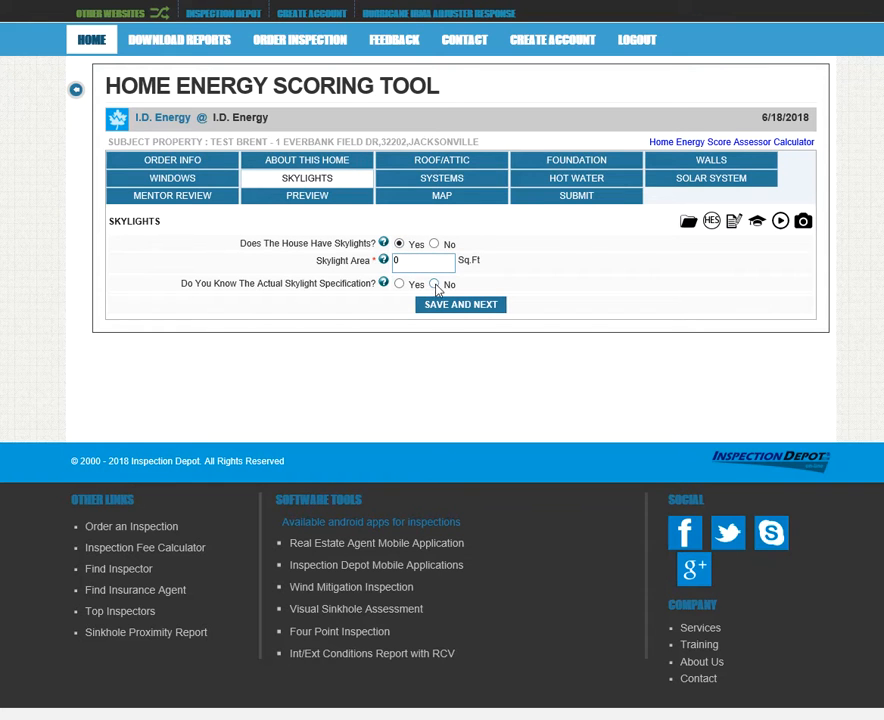
click(438, 285)
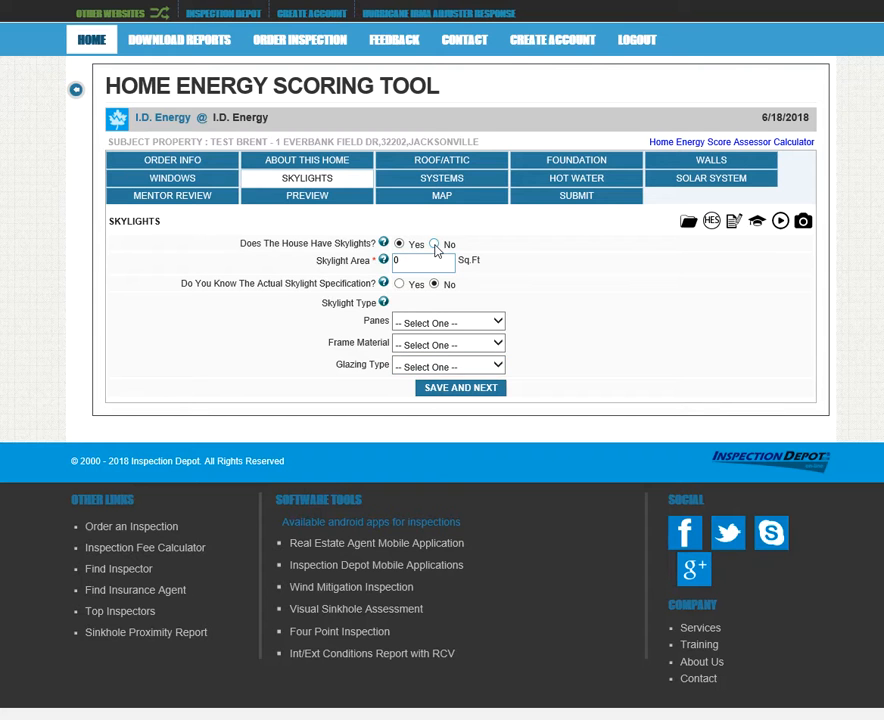
click(434, 245)
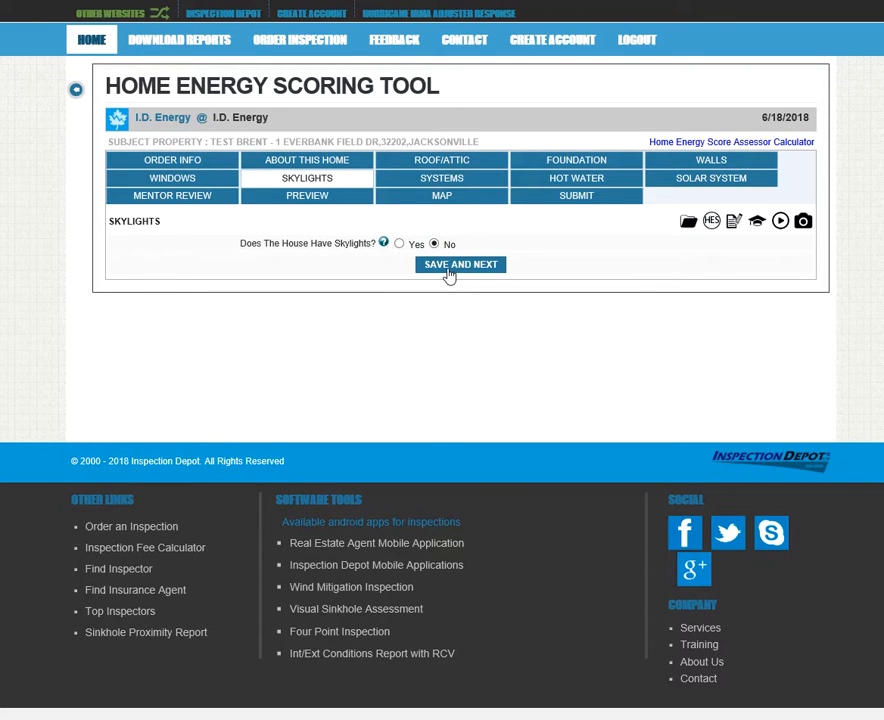
click(449, 270)
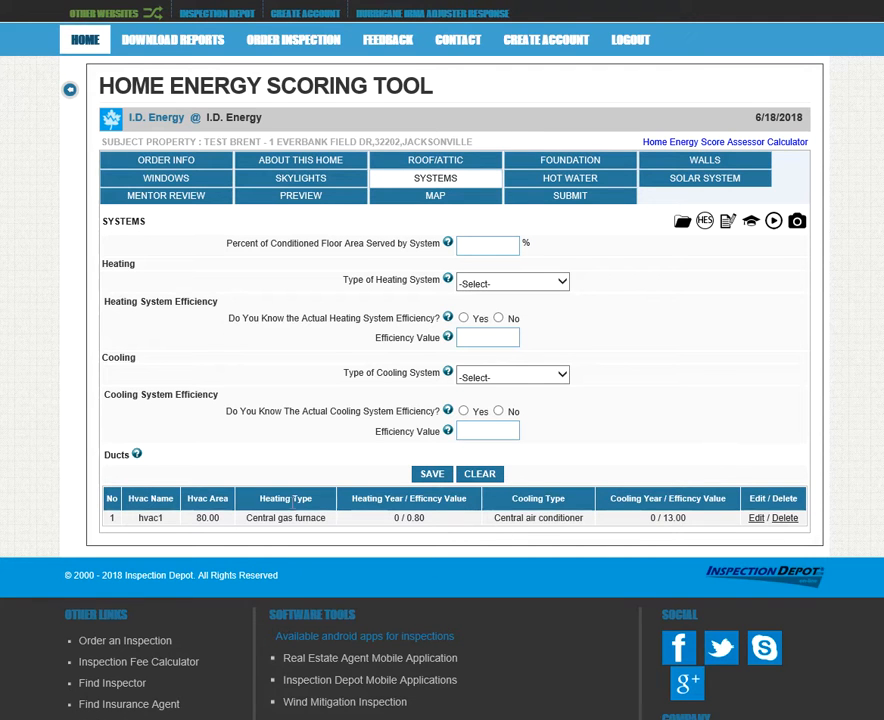
Reload hvac1, review its 80% area and efficiencies, update it, and acknowledge the success message
drag(136, 518, 684, 517)
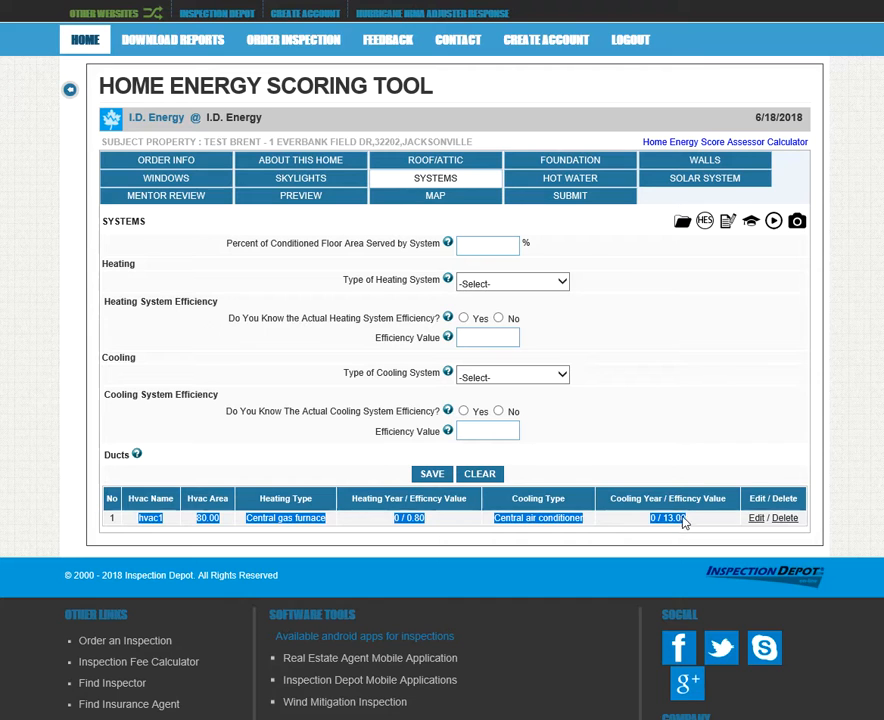
click(688, 452)
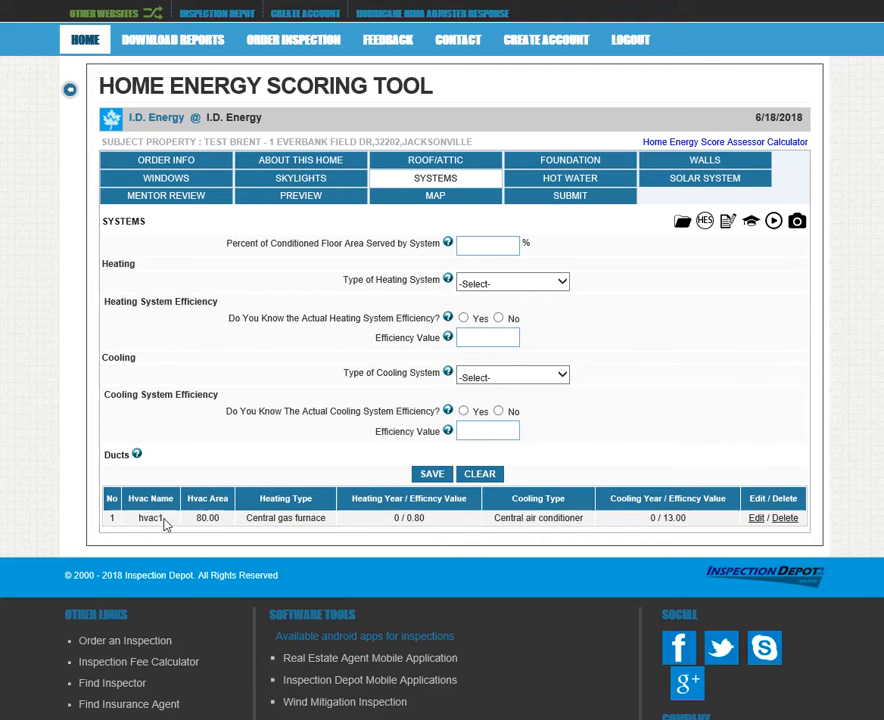
click(754, 519)
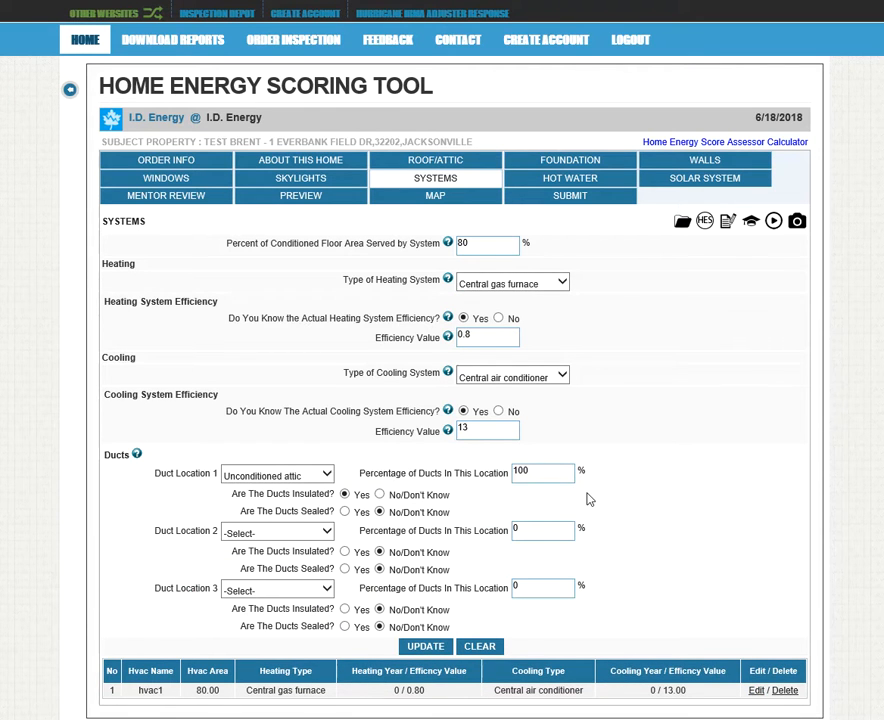
double_click(489, 241)
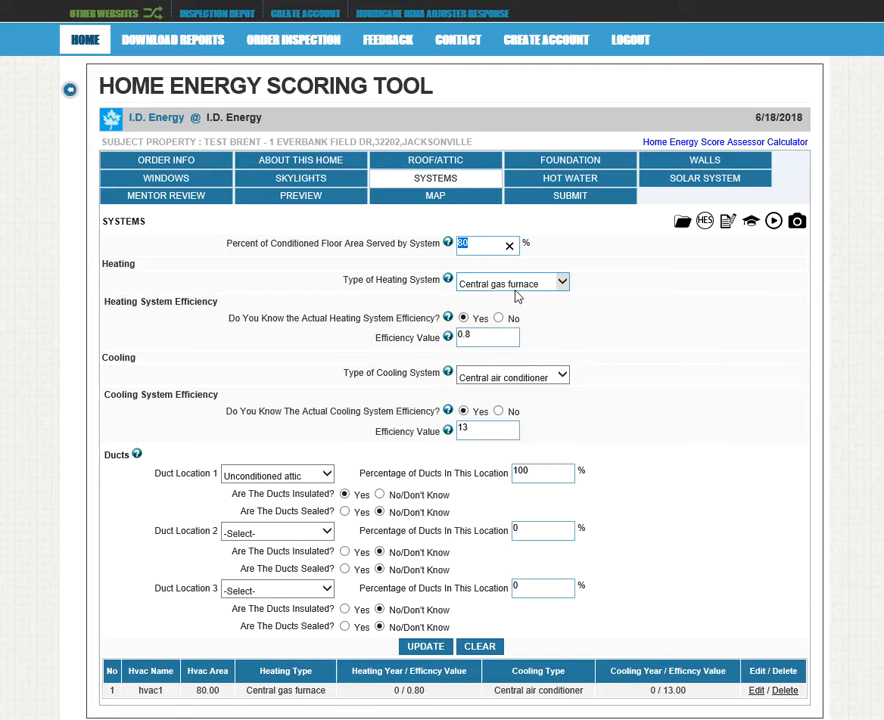
click(492, 338)
click(491, 428)
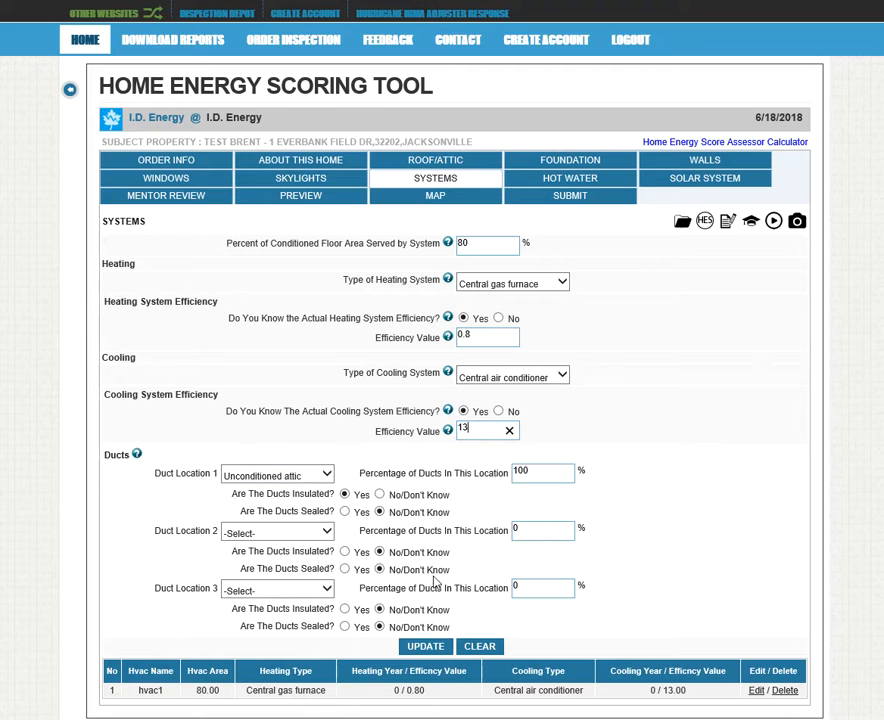
click(427, 648)
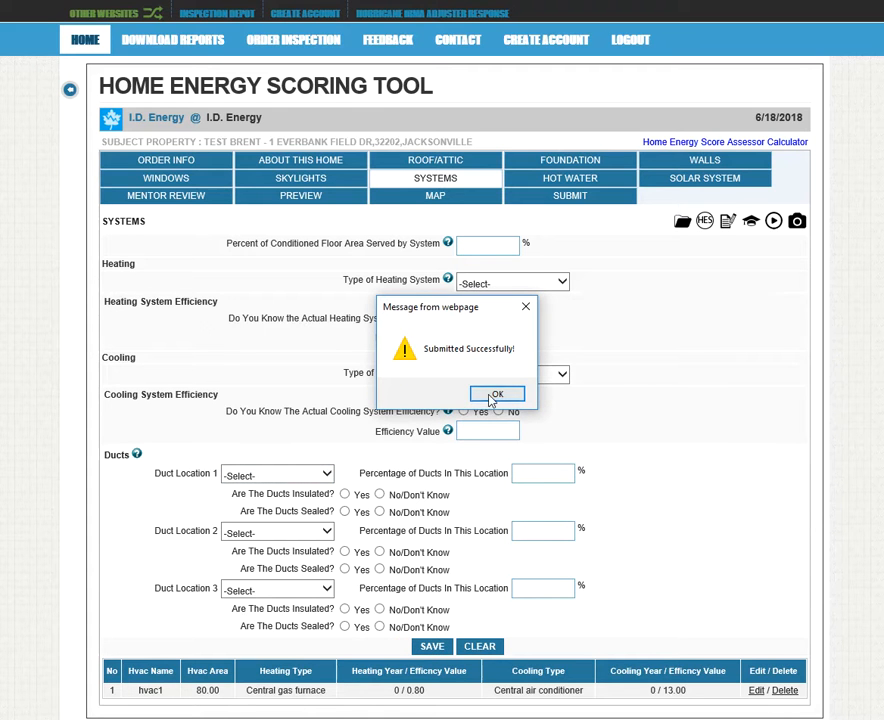
click(511, 396)
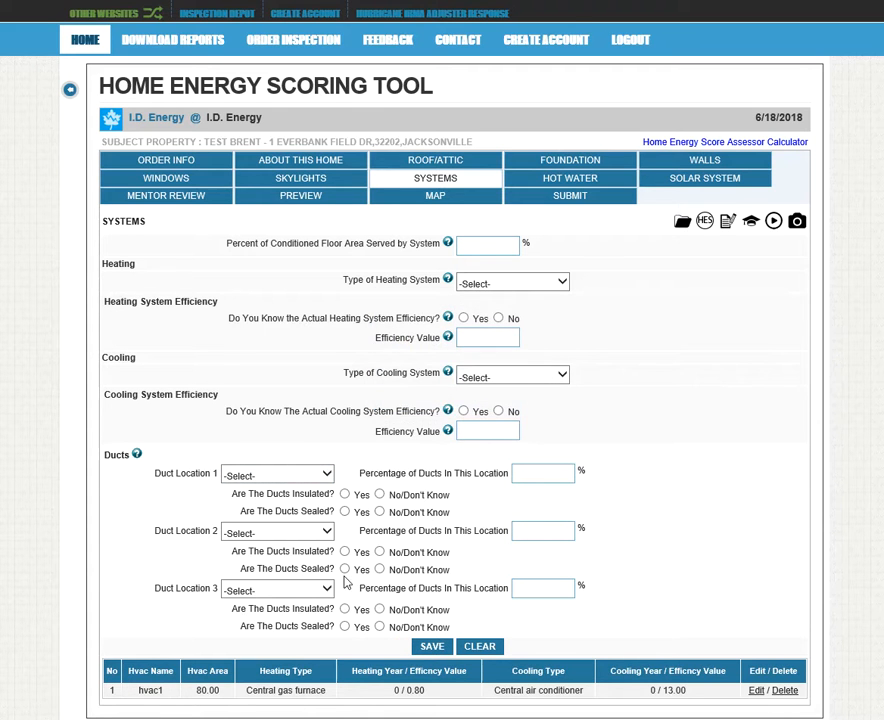
Save hvac2 at 20% area: Ductless mini split, heating efficiency 9.5, cooling efficiency 15
drag(141, 690, 696, 695)
click(656, 369)
click(562, 283)
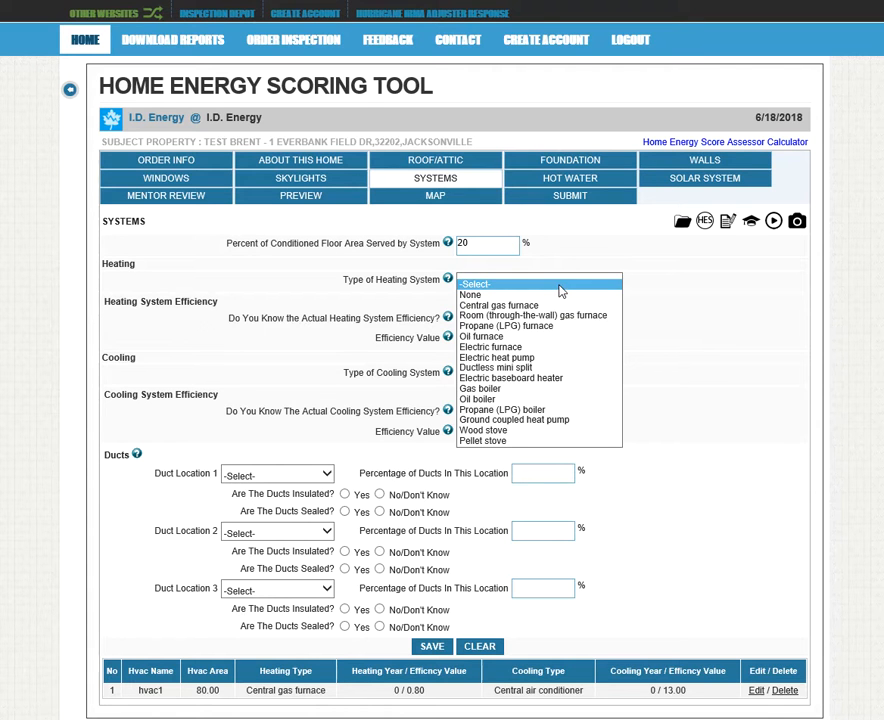
click(512, 368)
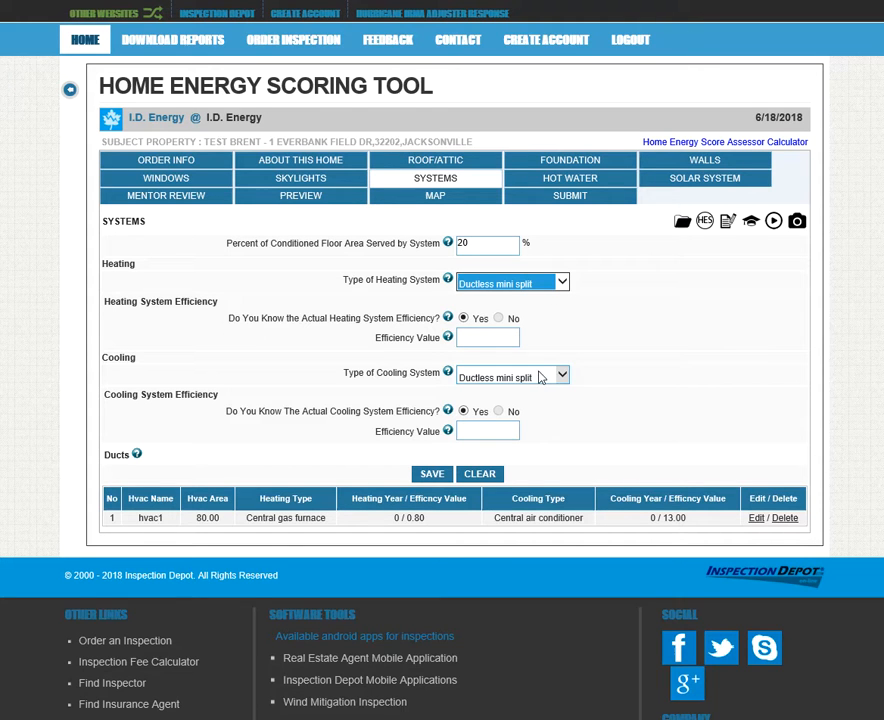
click(492, 338)
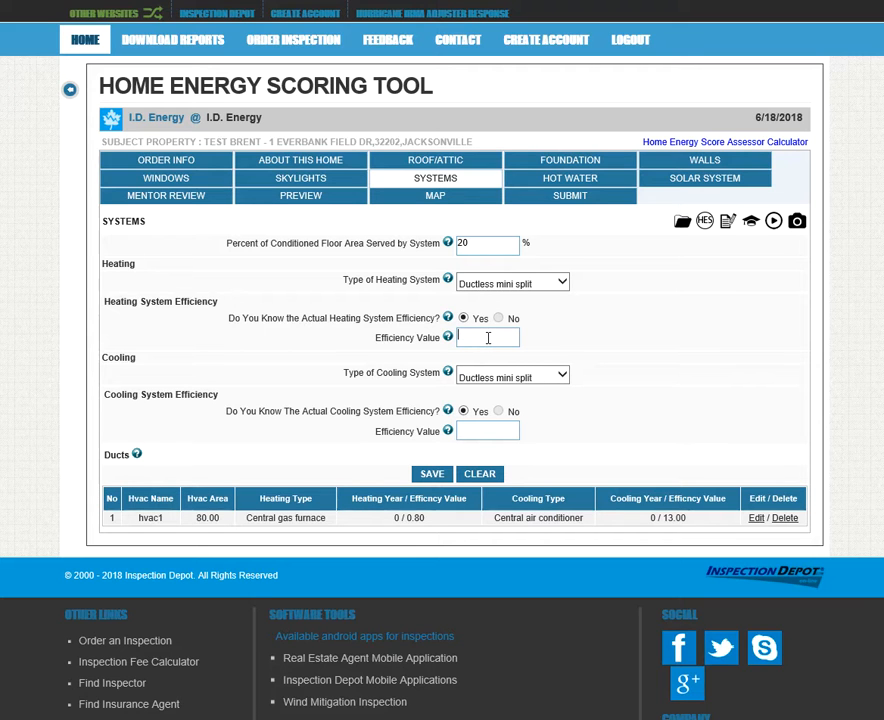
click(482, 430)
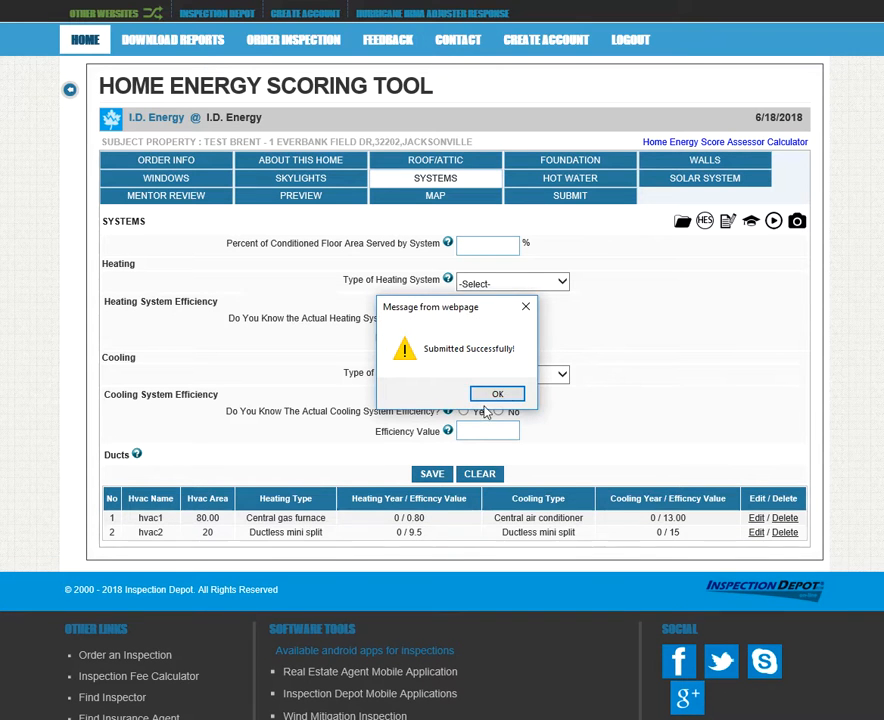
click(493, 394)
drag(140, 533, 653, 545)
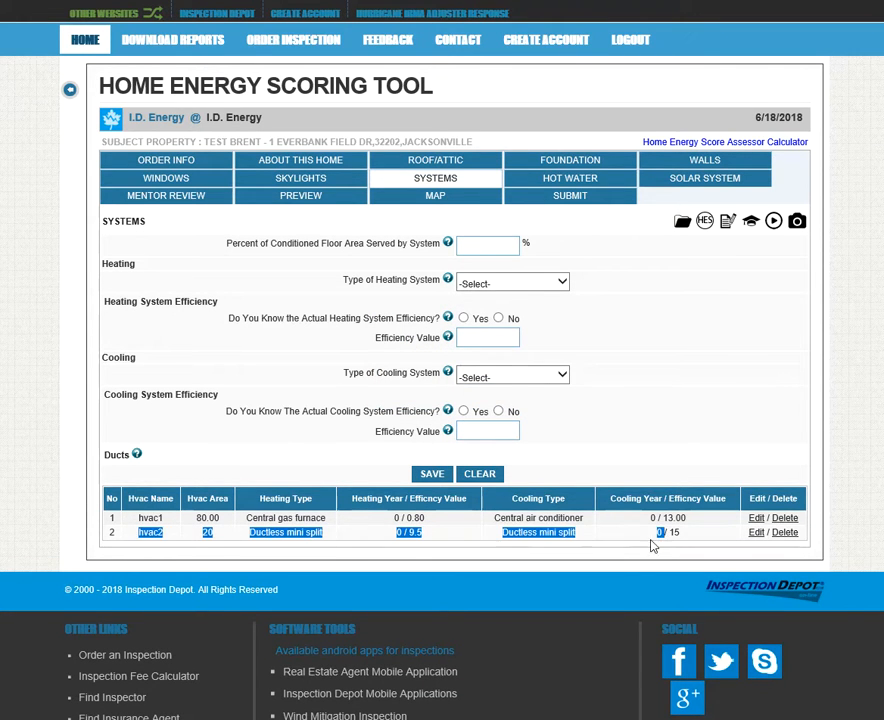
double_click(150, 534)
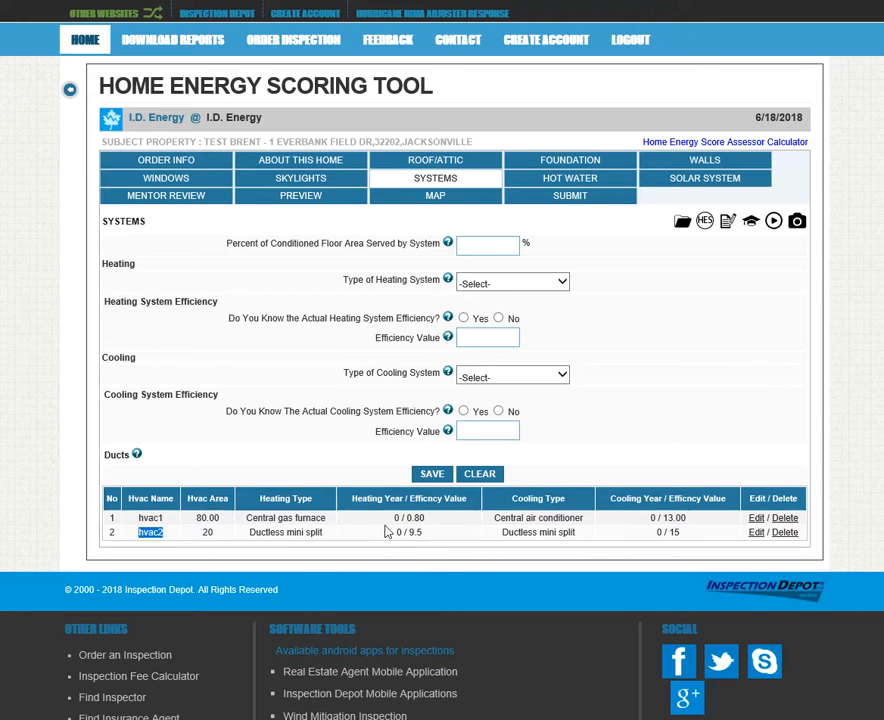
Set the water heater to Electric storage with energy factor 0.87 and save
click(540, 183)
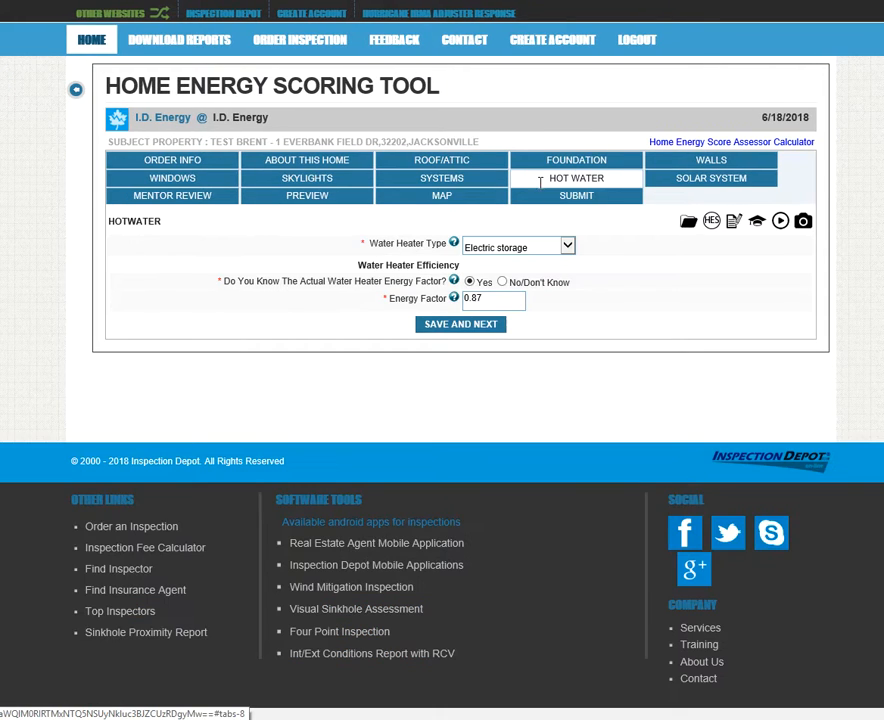
click(543, 250)
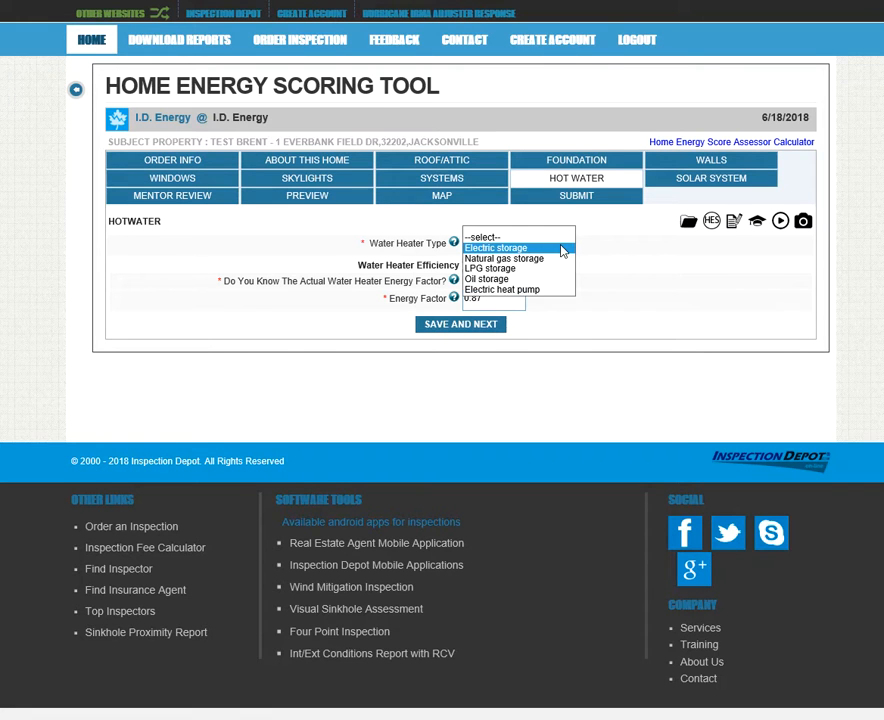
click(540, 249)
double_click(466, 299)
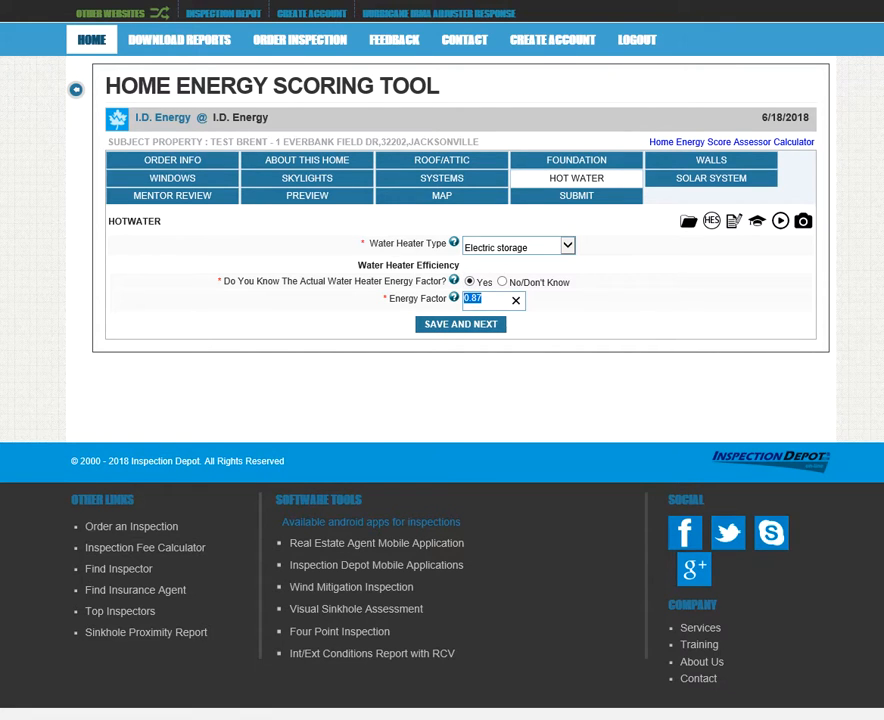
click(466, 326)
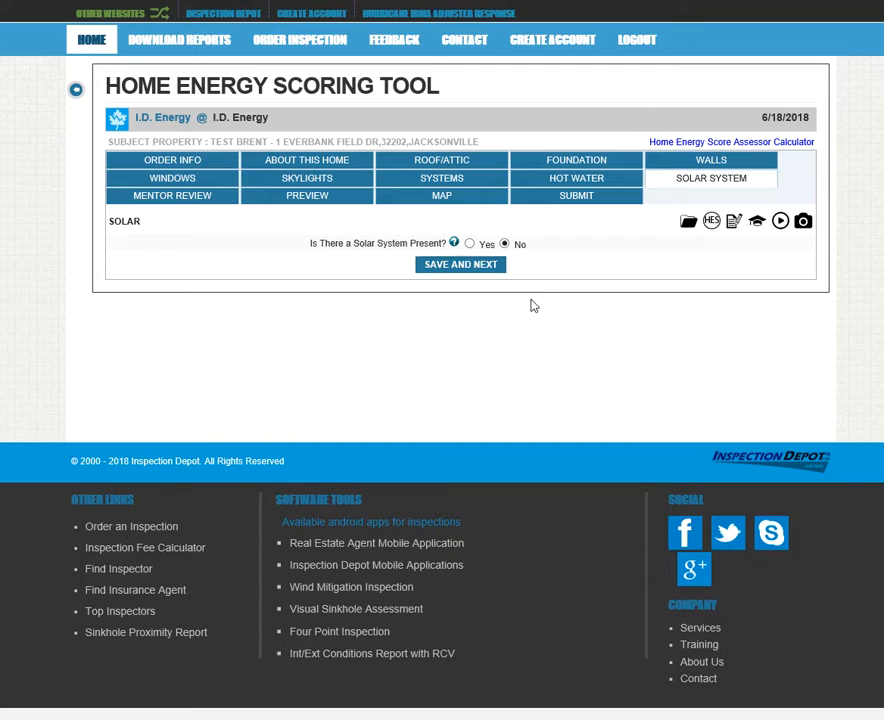
Answer No for a solar system and save to reach the Mentor Review quiz
click(470, 244)
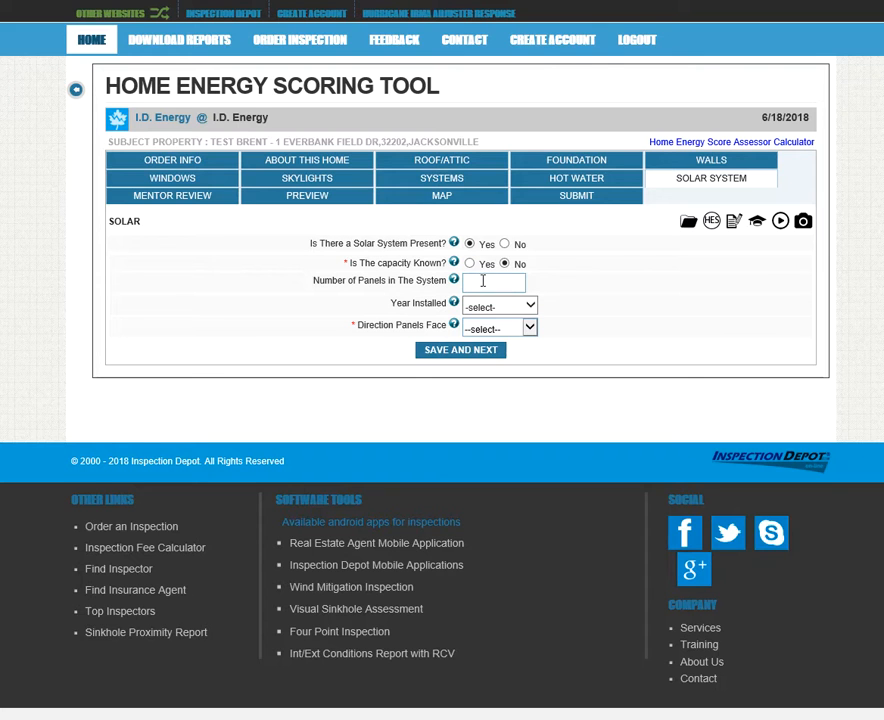
click(532, 309)
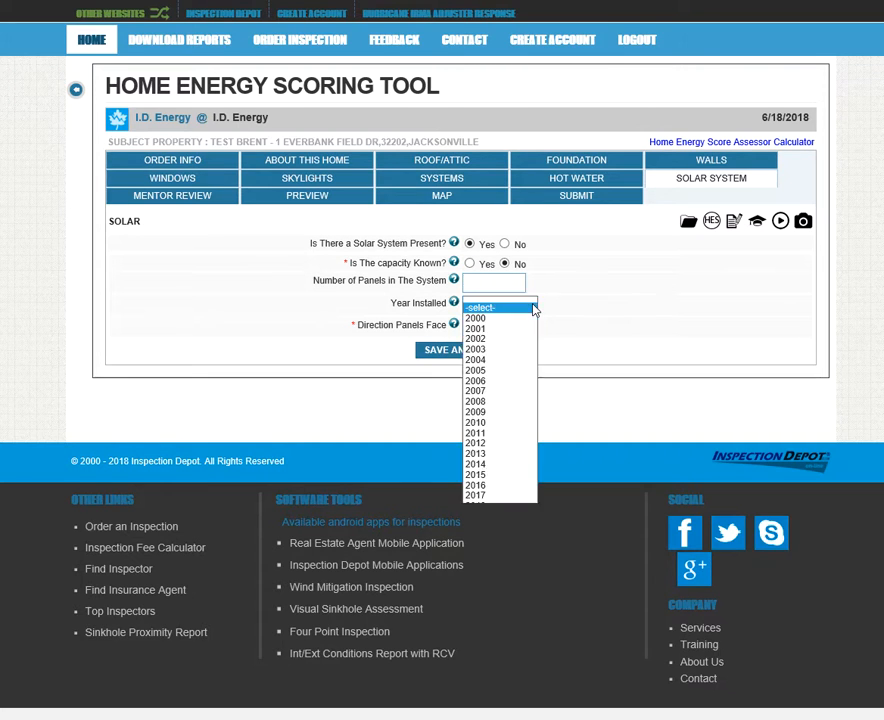
click(532, 309)
click(535, 329)
click(537, 331)
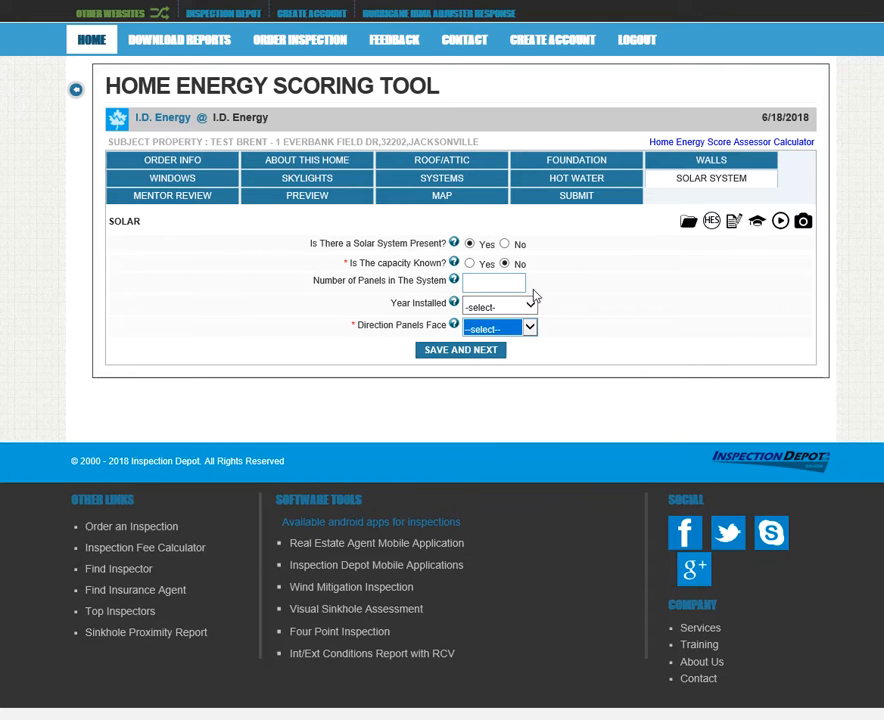
click(469, 263)
click(504, 284)
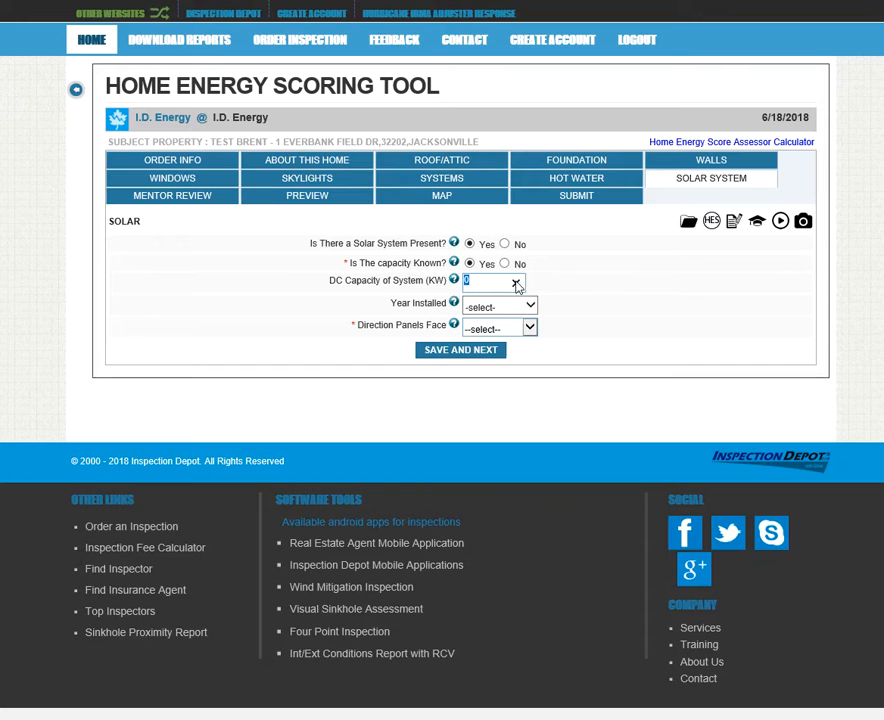
click(505, 245)
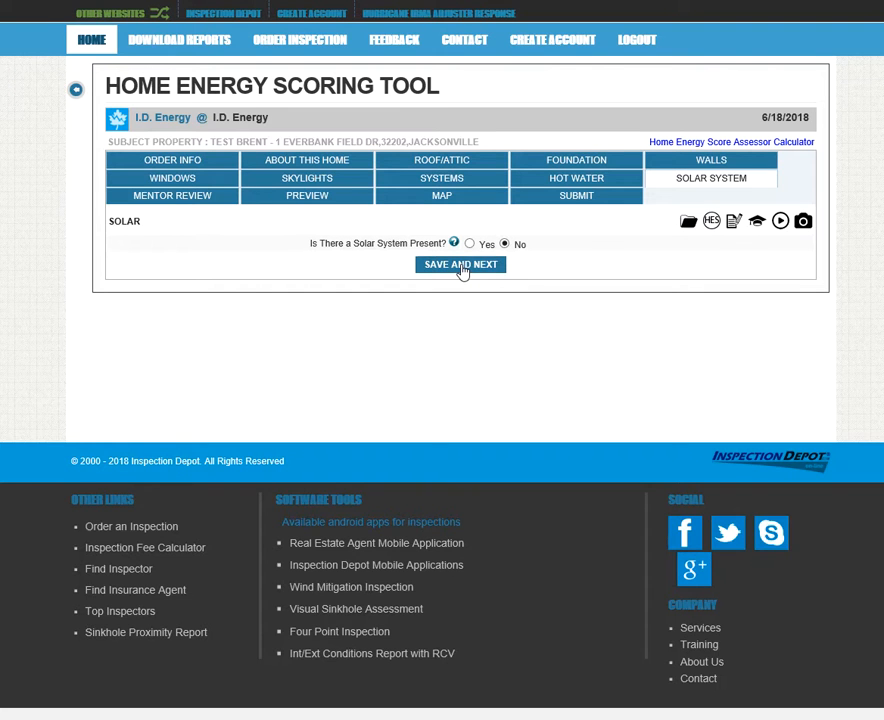
click(461, 266)
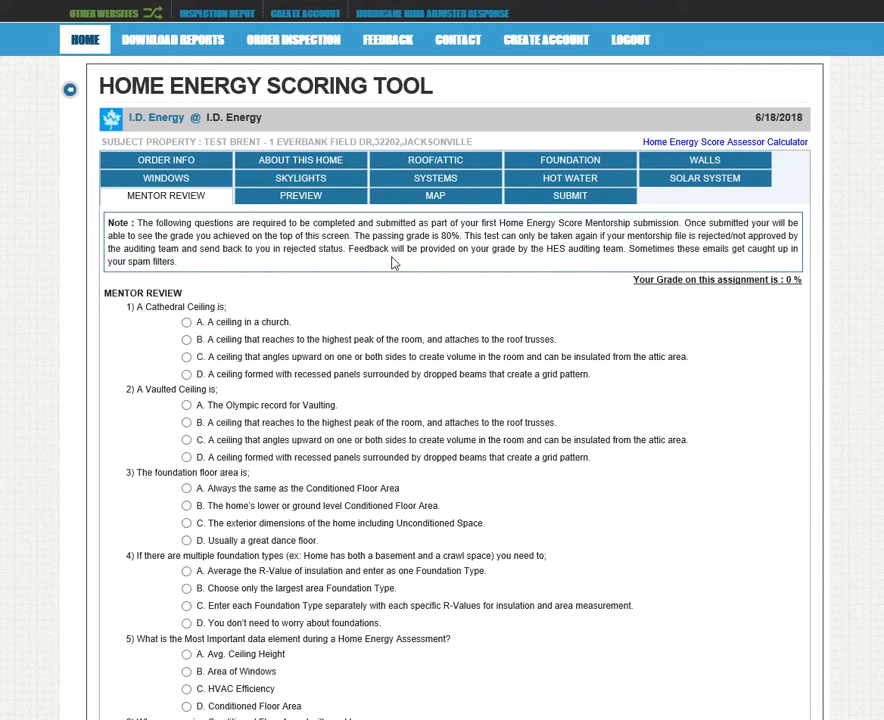
scroll(391, 268, down, 5)
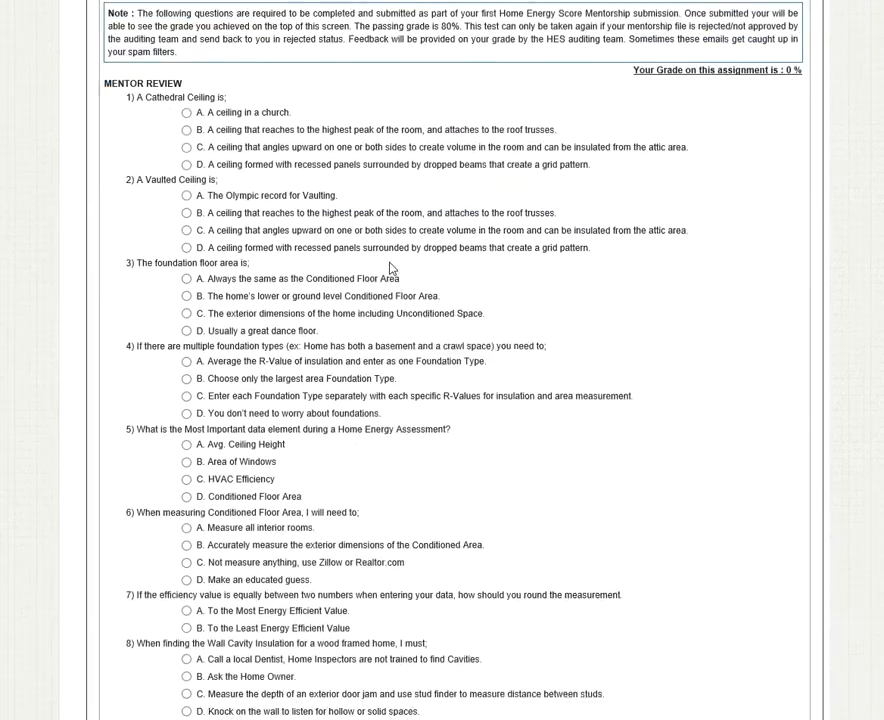
scroll(385, 268, down, 5)
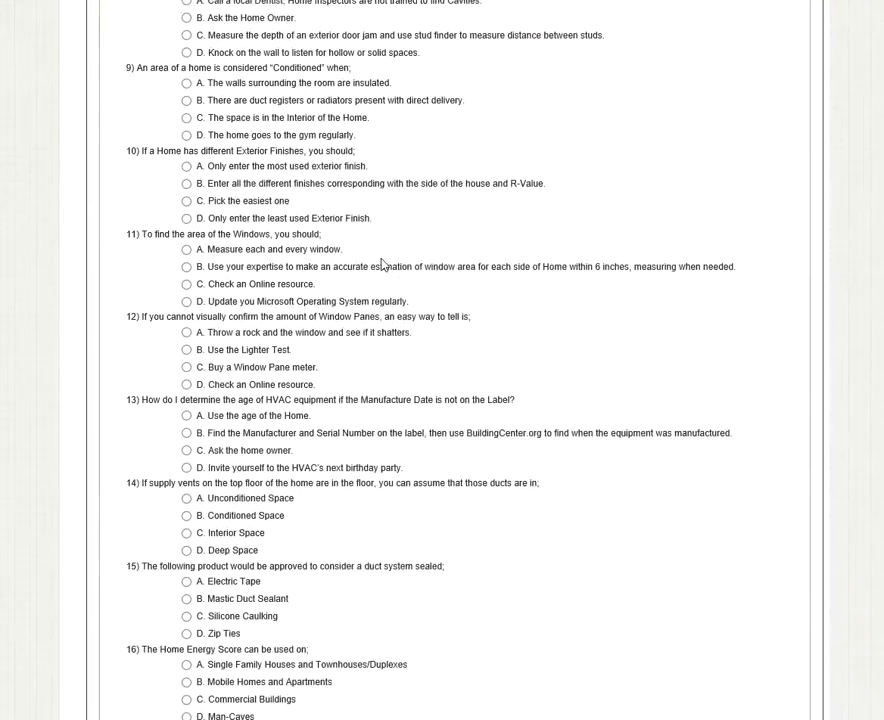
scroll(387, 277, down, 2)
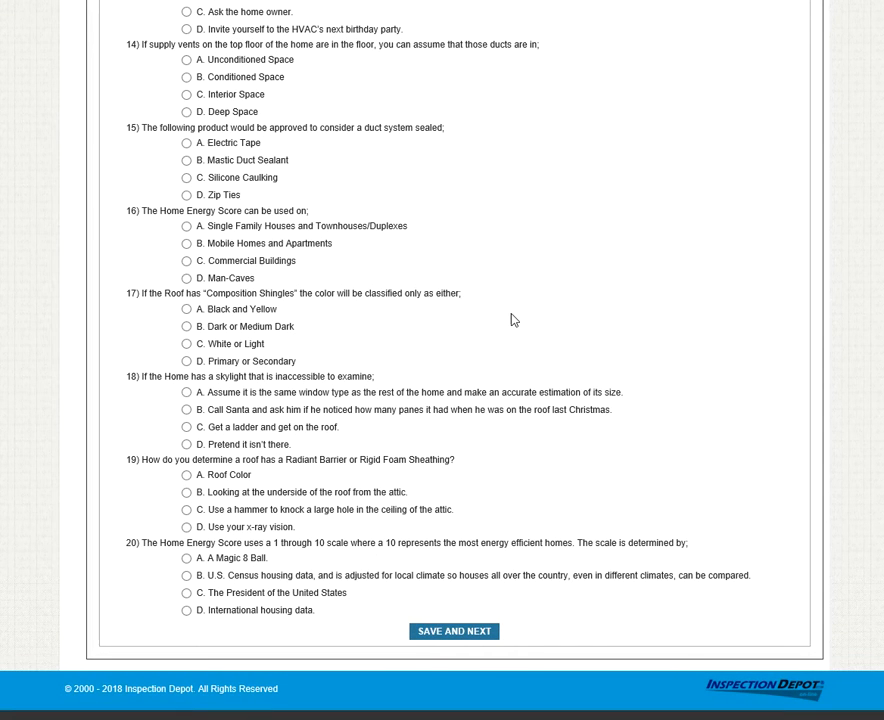
scroll(513, 318, up, 1)
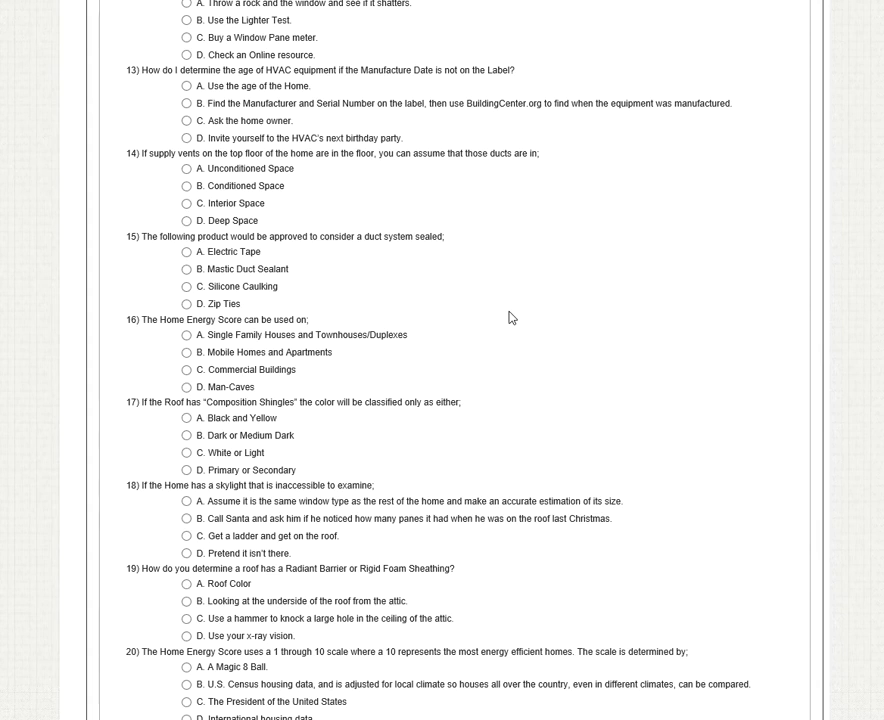
scroll(510, 318, up, 3)
scroll(510, 322, up, 8)
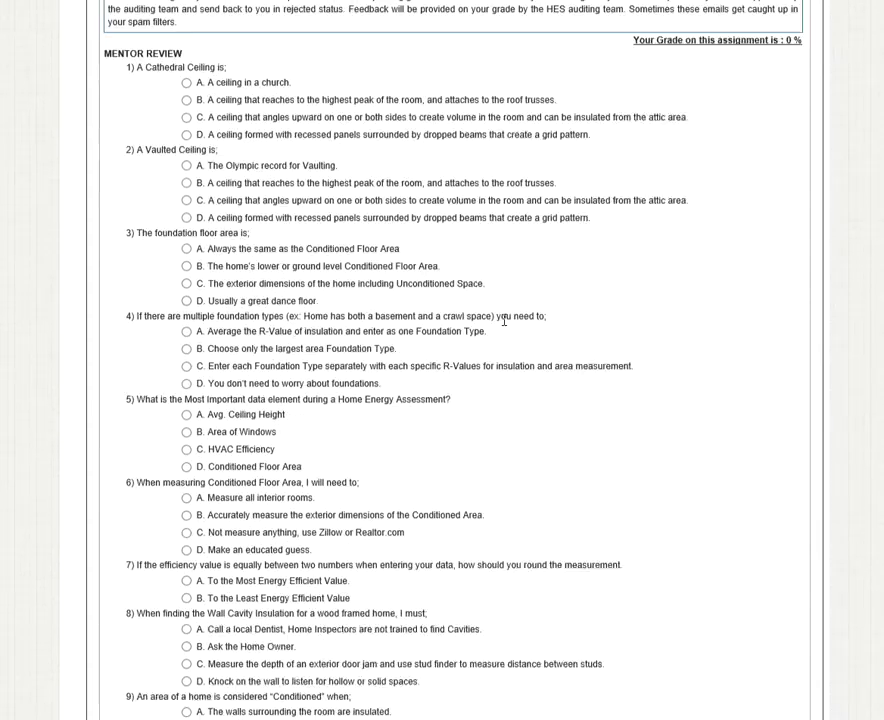
Scroll through the HES data entry preview to review the entered data
click(300, 251)
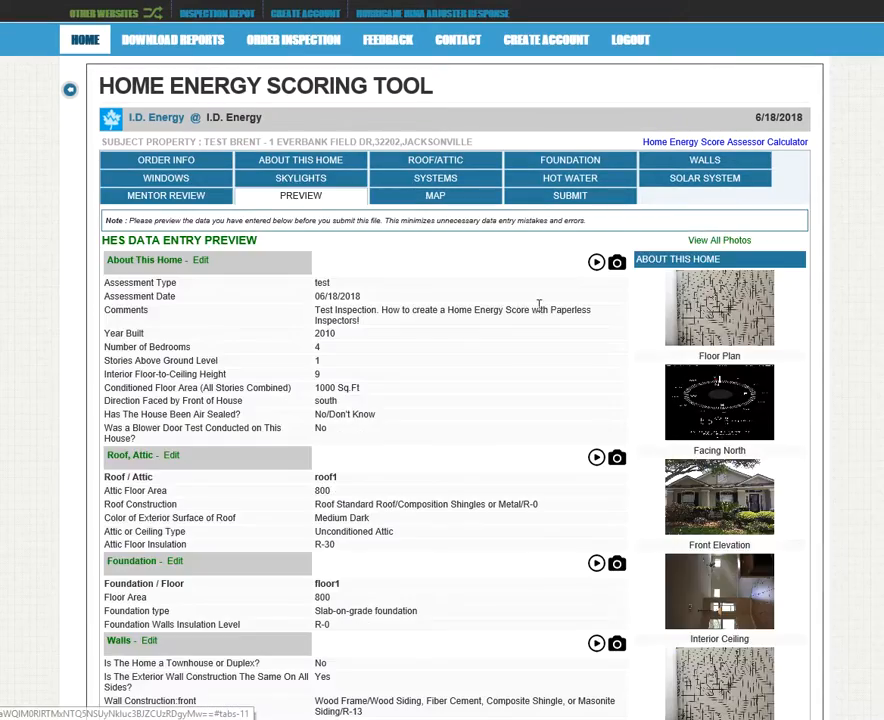
scroll(500, 360, down, 1)
scroll(500, 357, down, 1)
scroll(573, 271, down, 1)
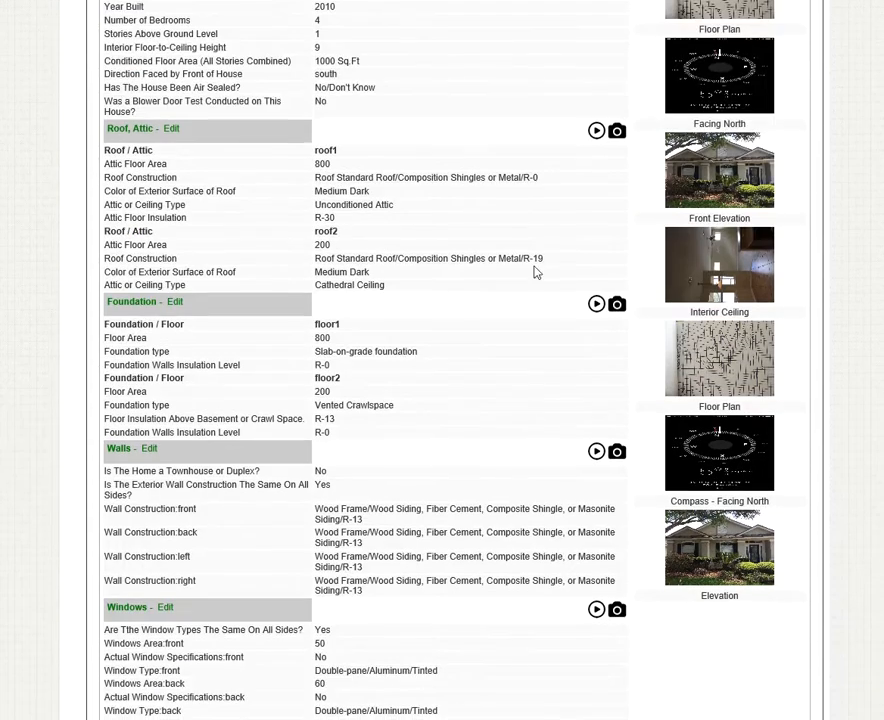
scroll(486, 360, down, 2)
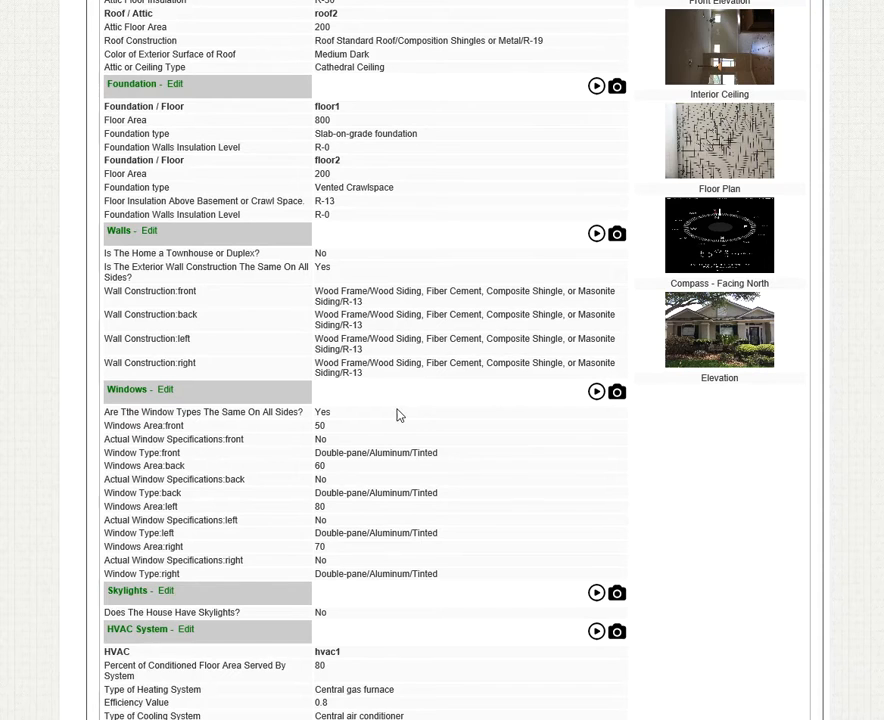
scroll(402, 418, down, 1)
scroll(430, 416, down, 3)
scroll(430, 398, down, 2)
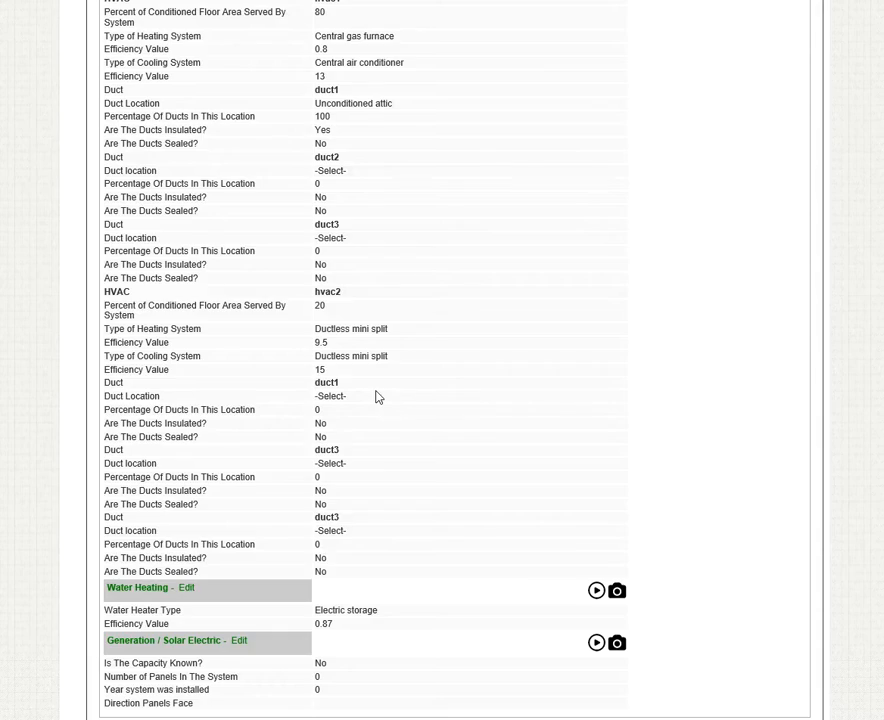
scroll(378, 397, up, 10)
scroll(390, 384, up, 4)
scroll(873, 249, down, 3)
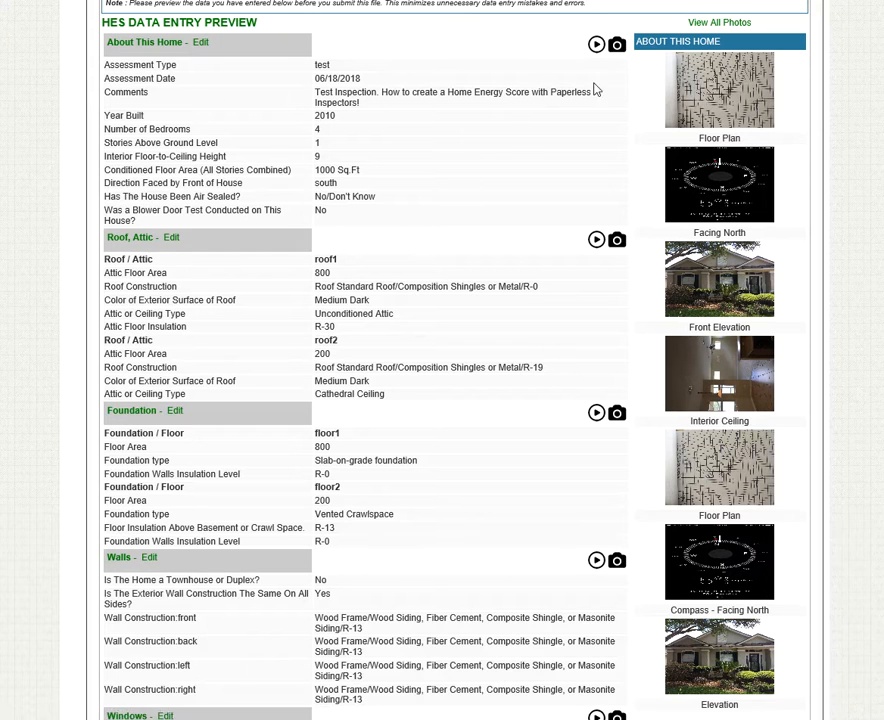
View the enlarged Front Elevation photo, then bring up the Submit page's fraud statement
click(735, 285)
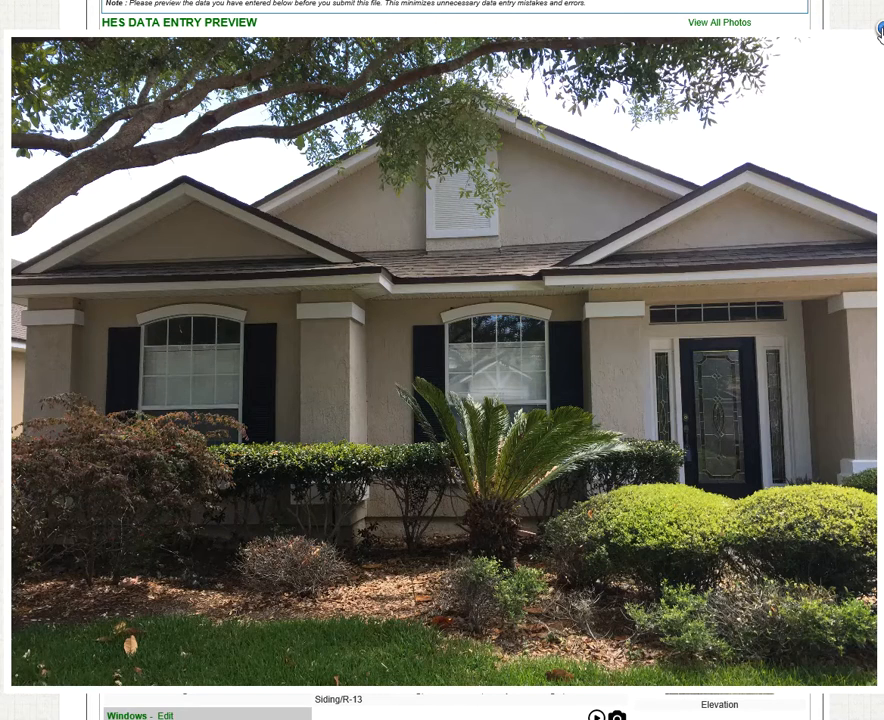
click(880, 32)
scroll(731, 309, up, 2)
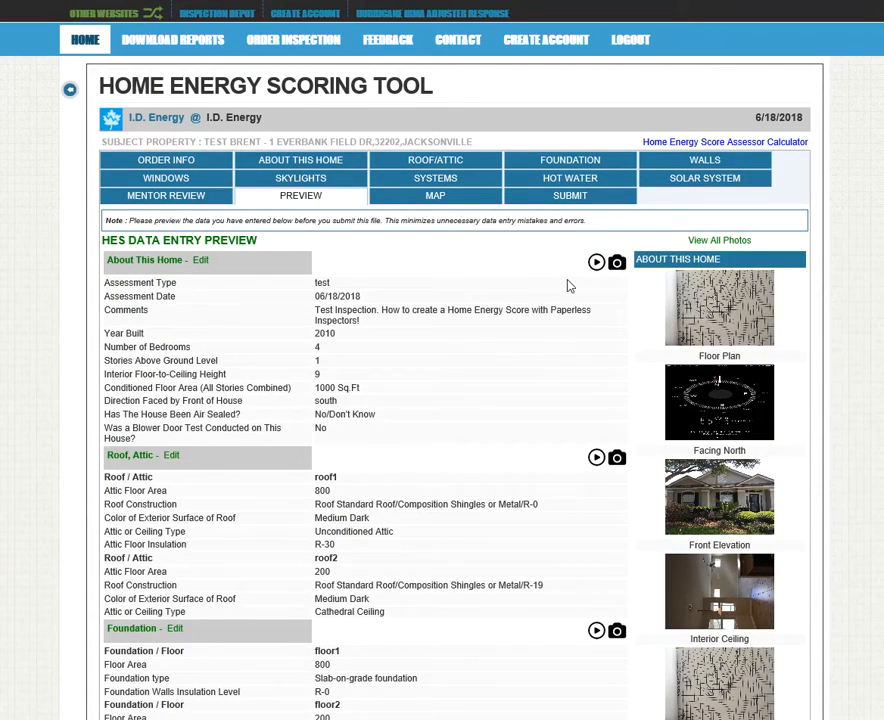
click(561, 199)
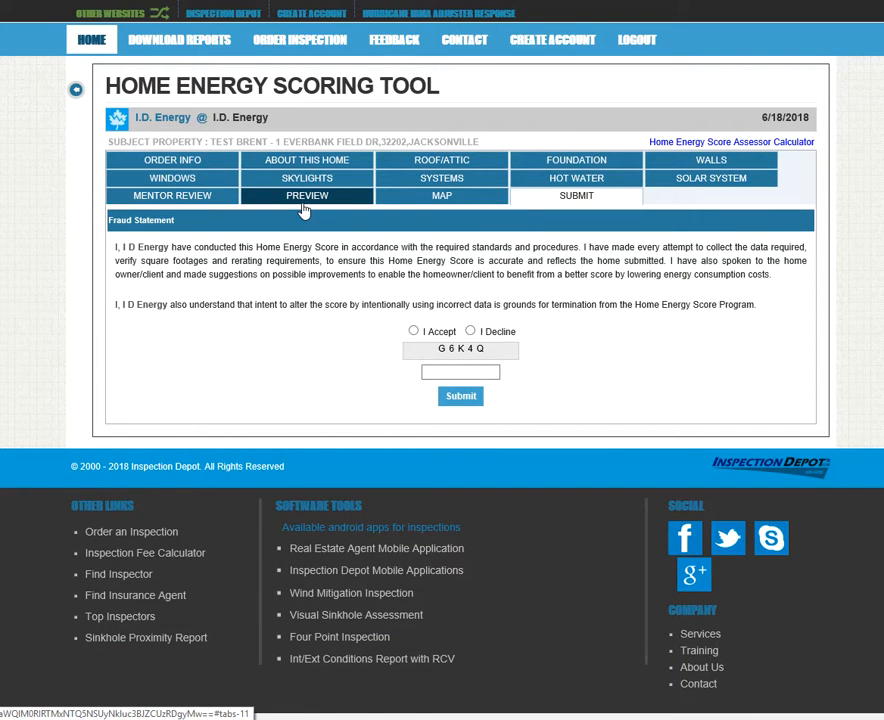
Choose I Accept on the fraud statement and type the displayed verification code
click(414, 333)
click(456, 371)
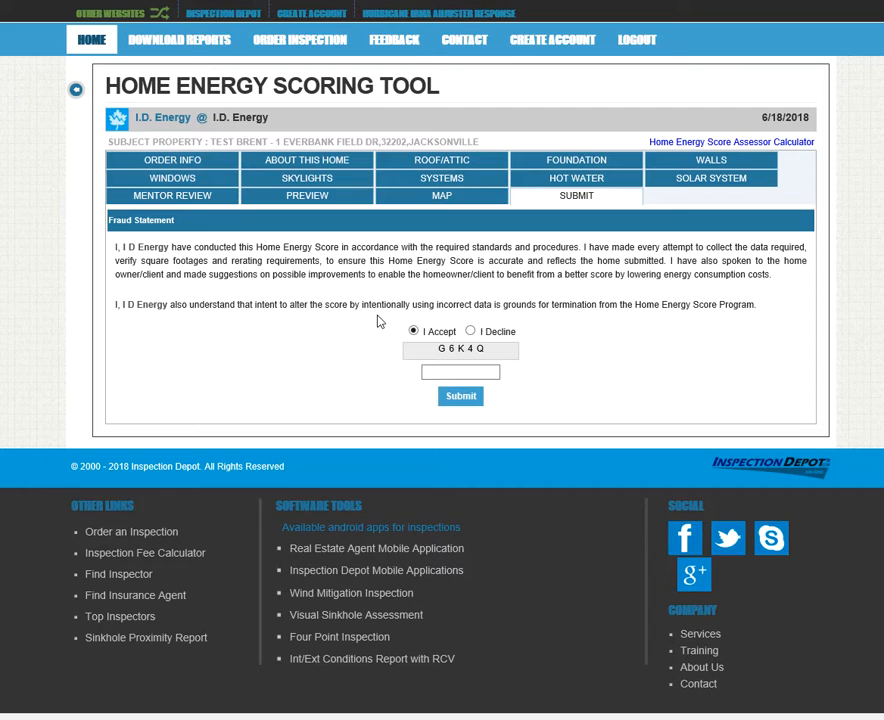
click(479, 372)
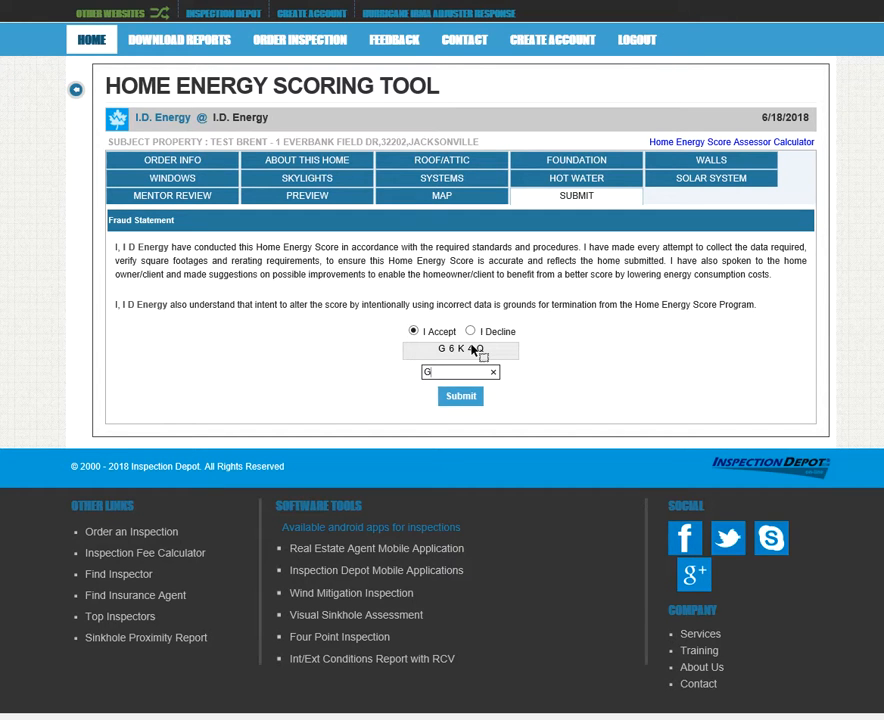
text(G6K4Q)
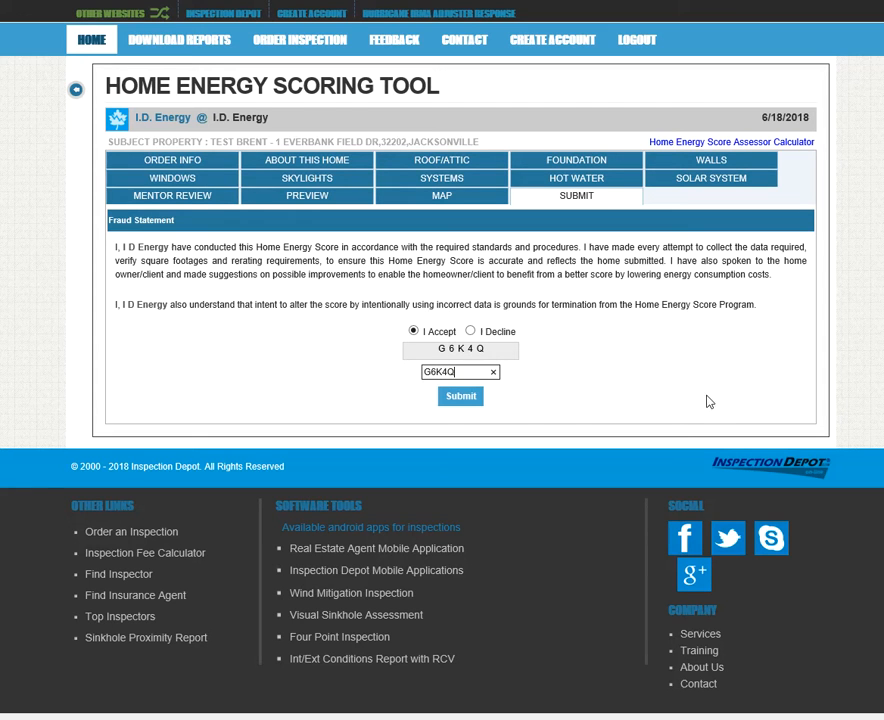